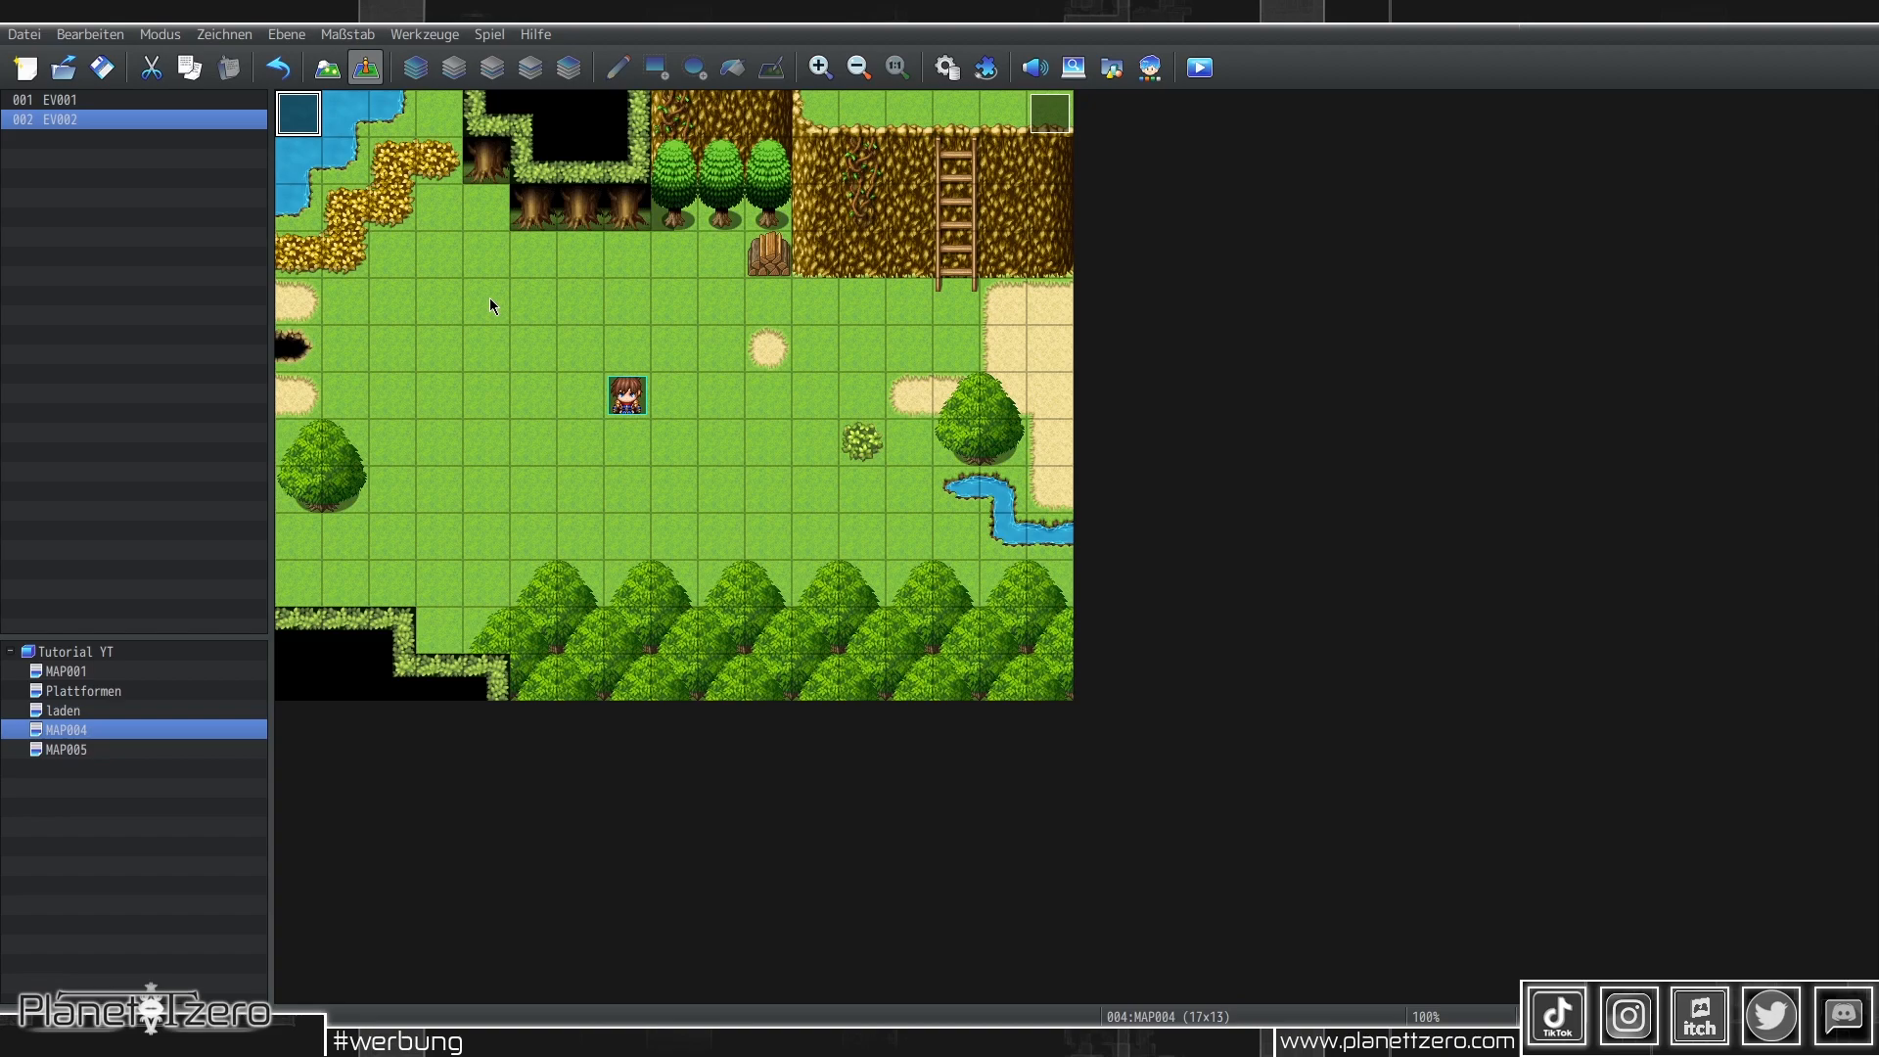
# Create a new event on the grass below the tree stumps and give it the closed red chest image from !Chest
pyautogui.doubleClick(490, 297)
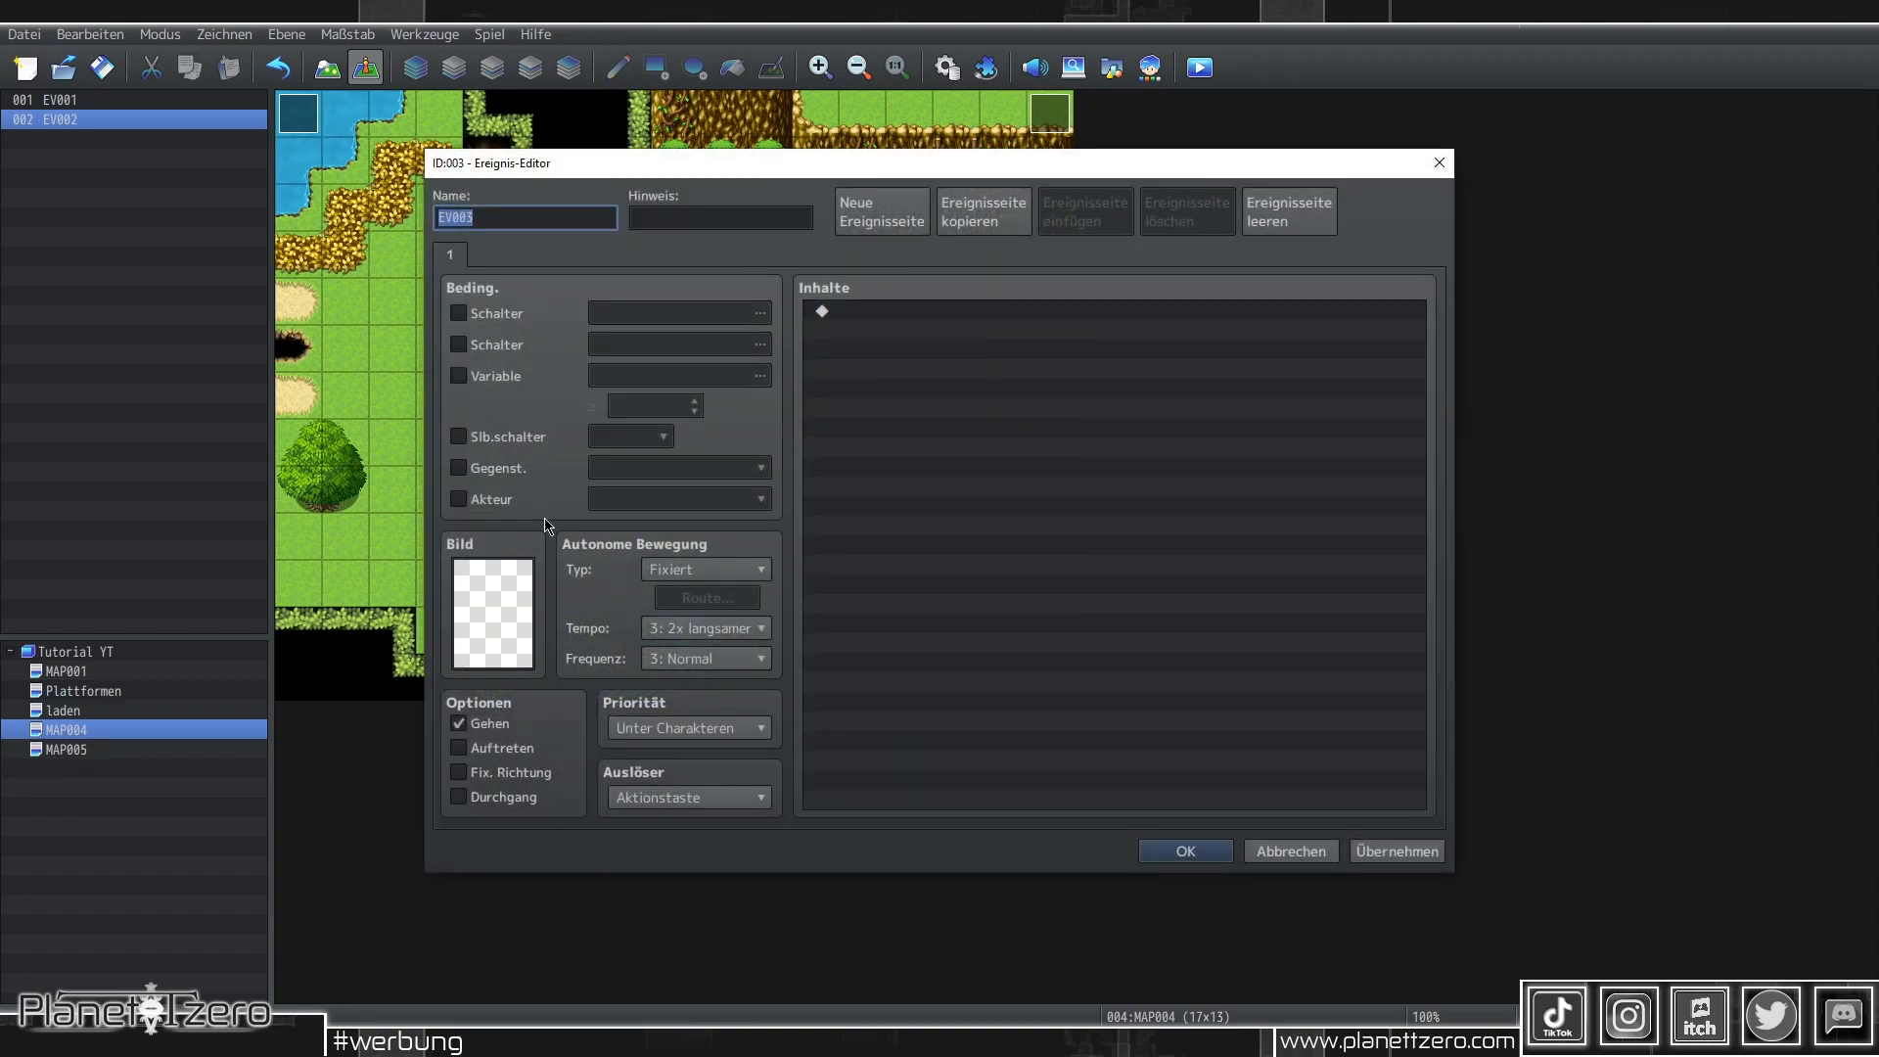
pyautogui.doubleClick(509, 593)
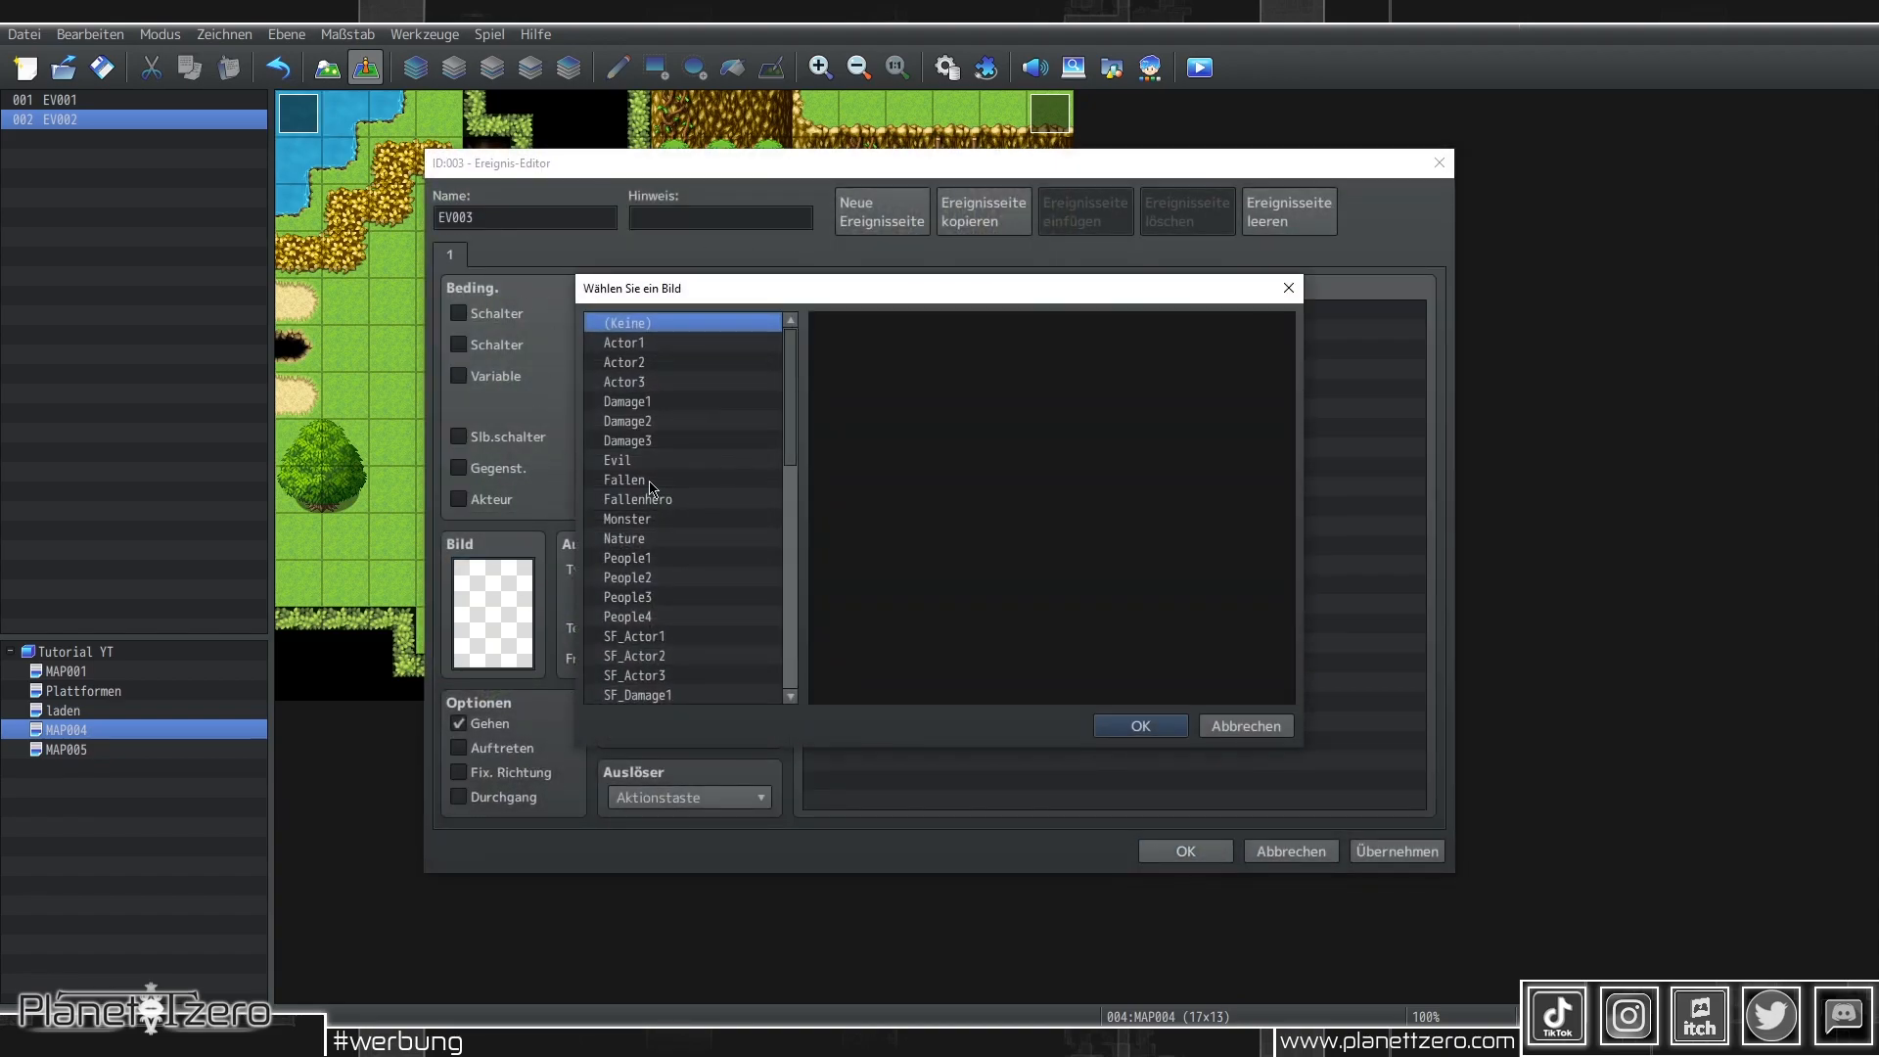
pyautogui.scroll(-10, 685, 490)
pyautogui.click(636, 595)
pyautogui.doubleClick(862, 334)
# Add a conditional branch to the event that checks whether variable 0011 Truhe equals constant 0, including an Else branch
pyautogui.doubleClick(914, 415)
pyautogui.click(981, 623)
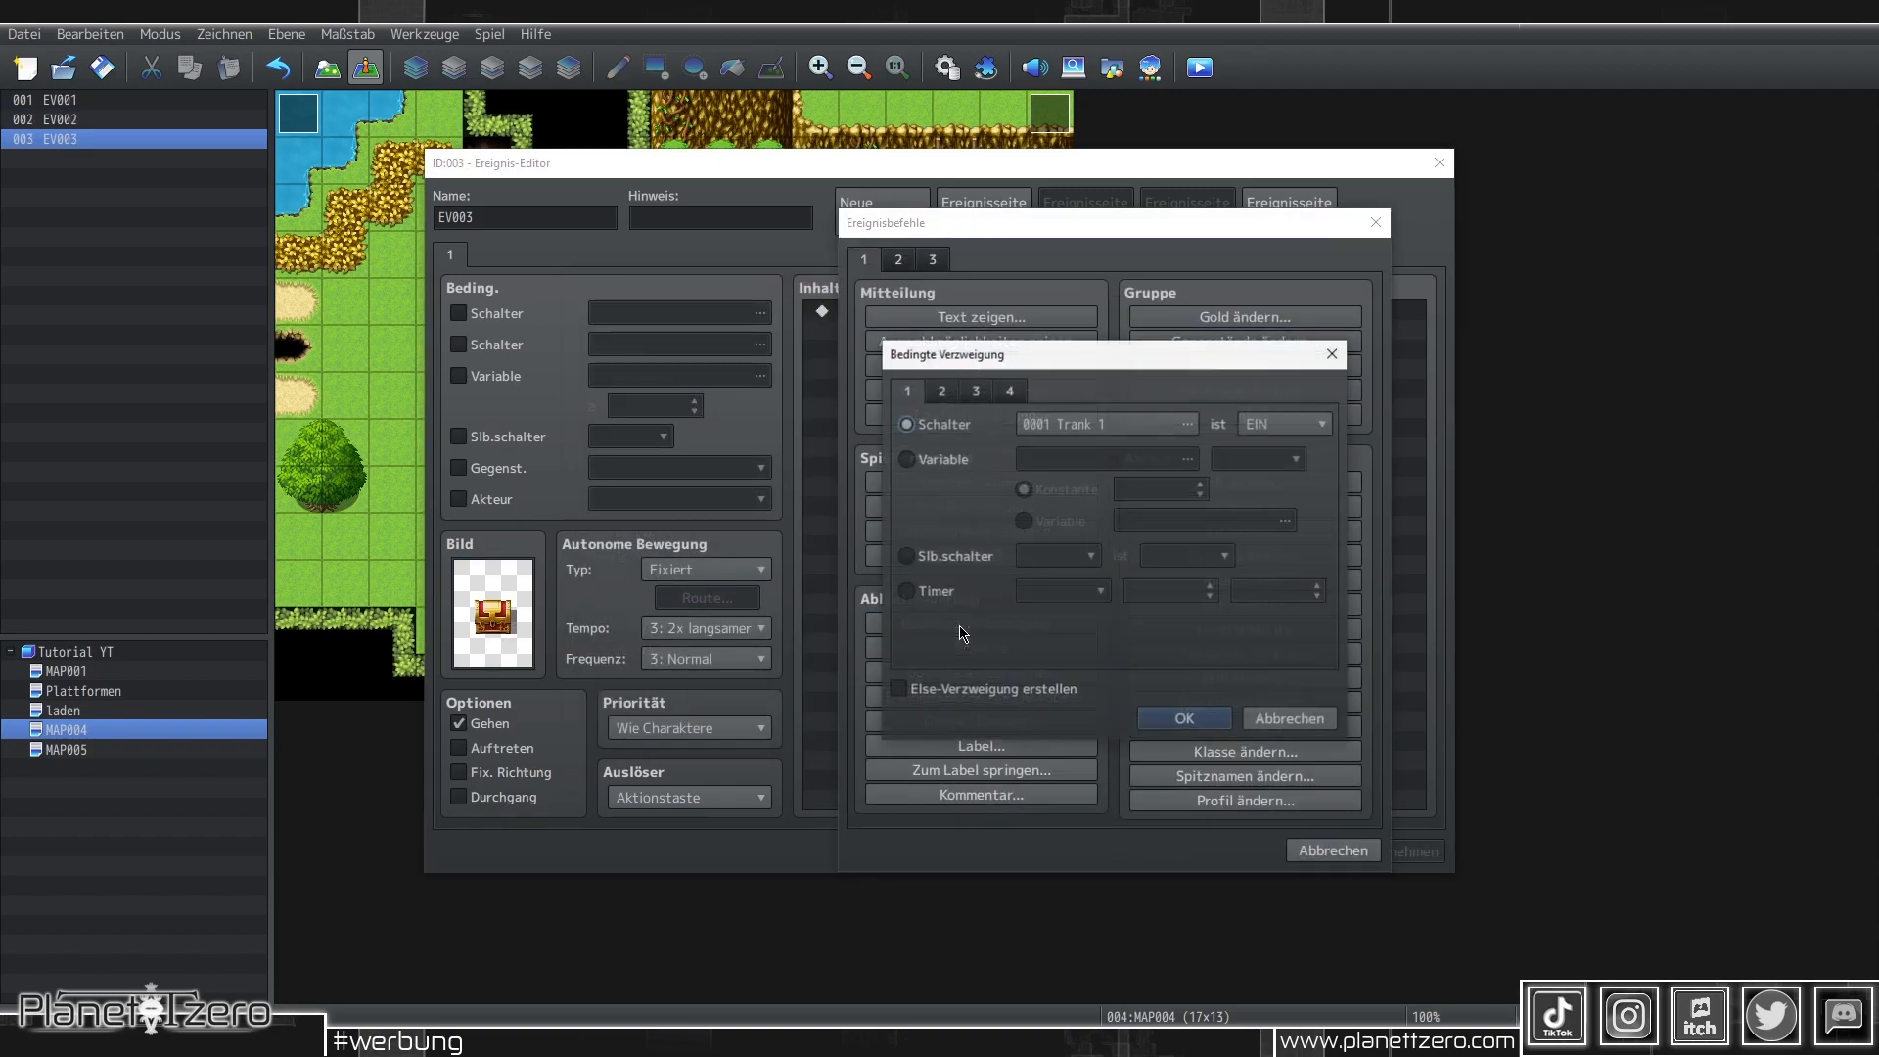
pyautogui.click(950, 460)
pyautogui.click(1077, 460)
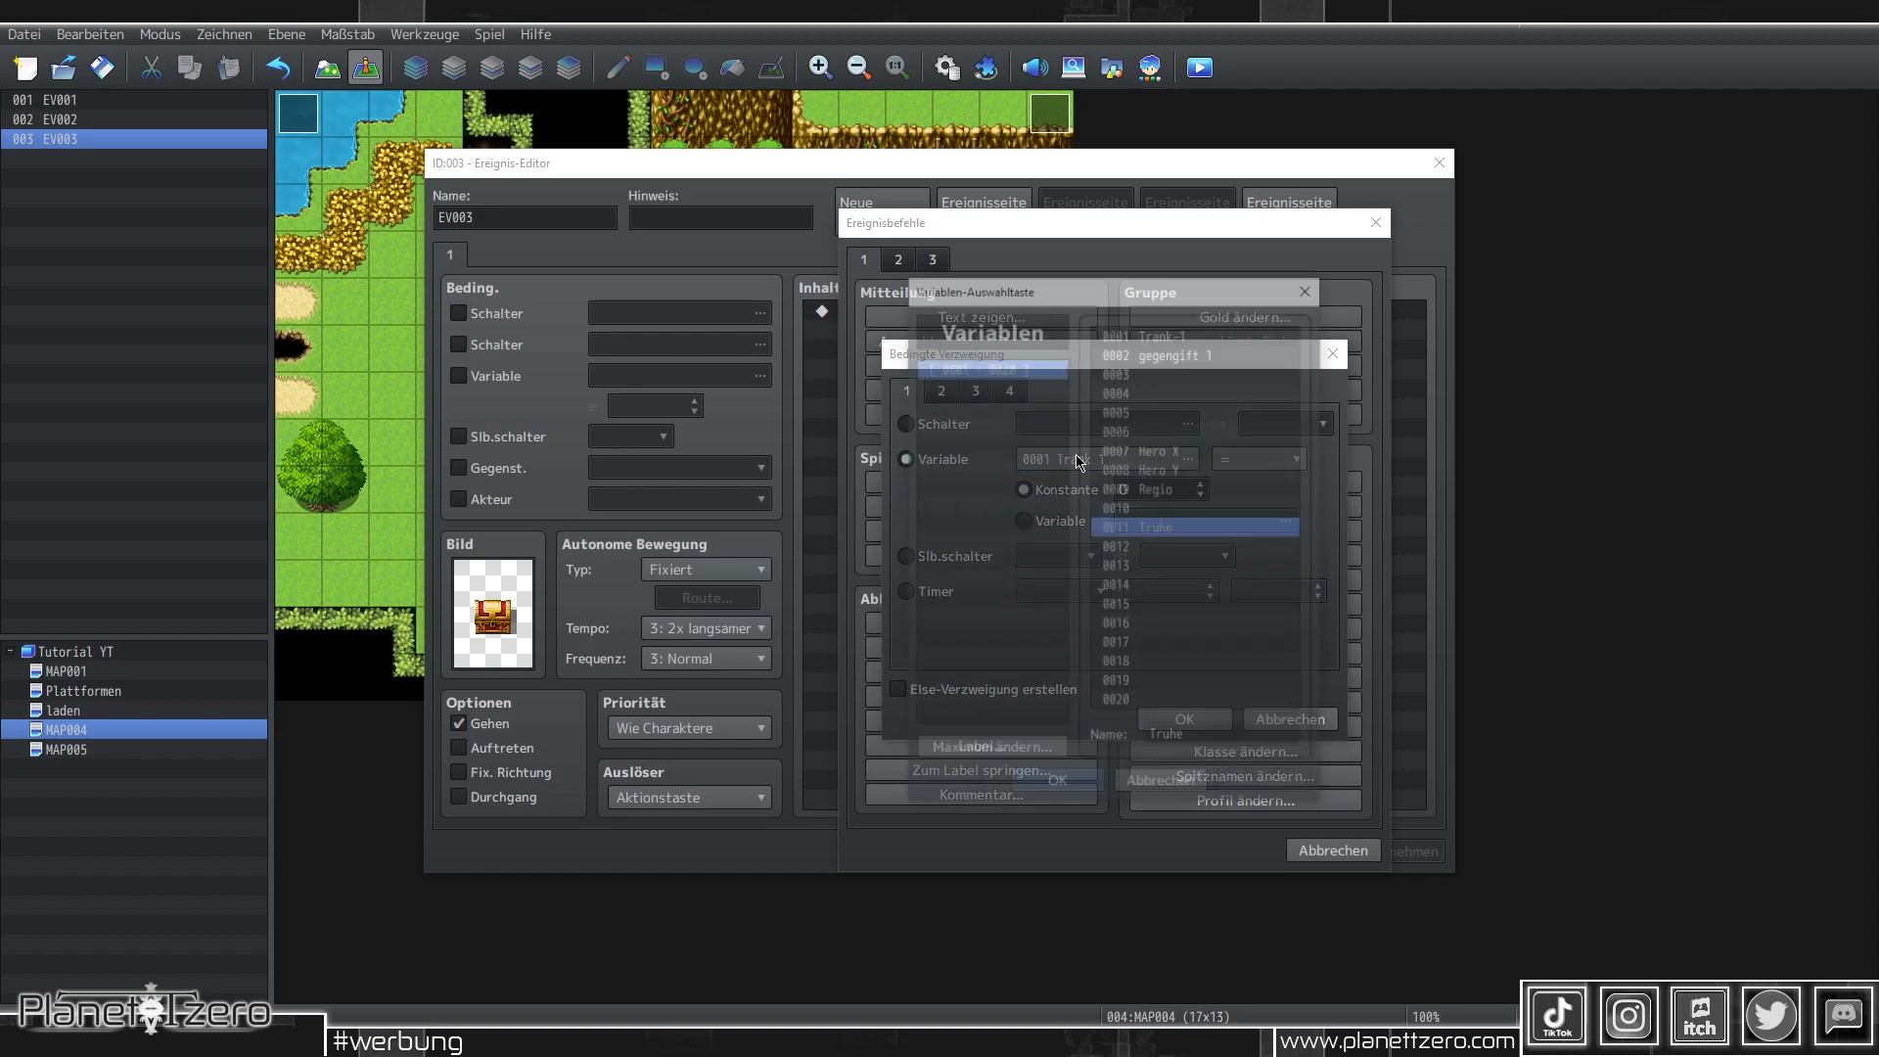
pyautogui.click(1168, 508)
pyautogui.click(1168, 530)
pyautogui.doubleClick(1179, 741)
pyautogui.click(1063, 789)
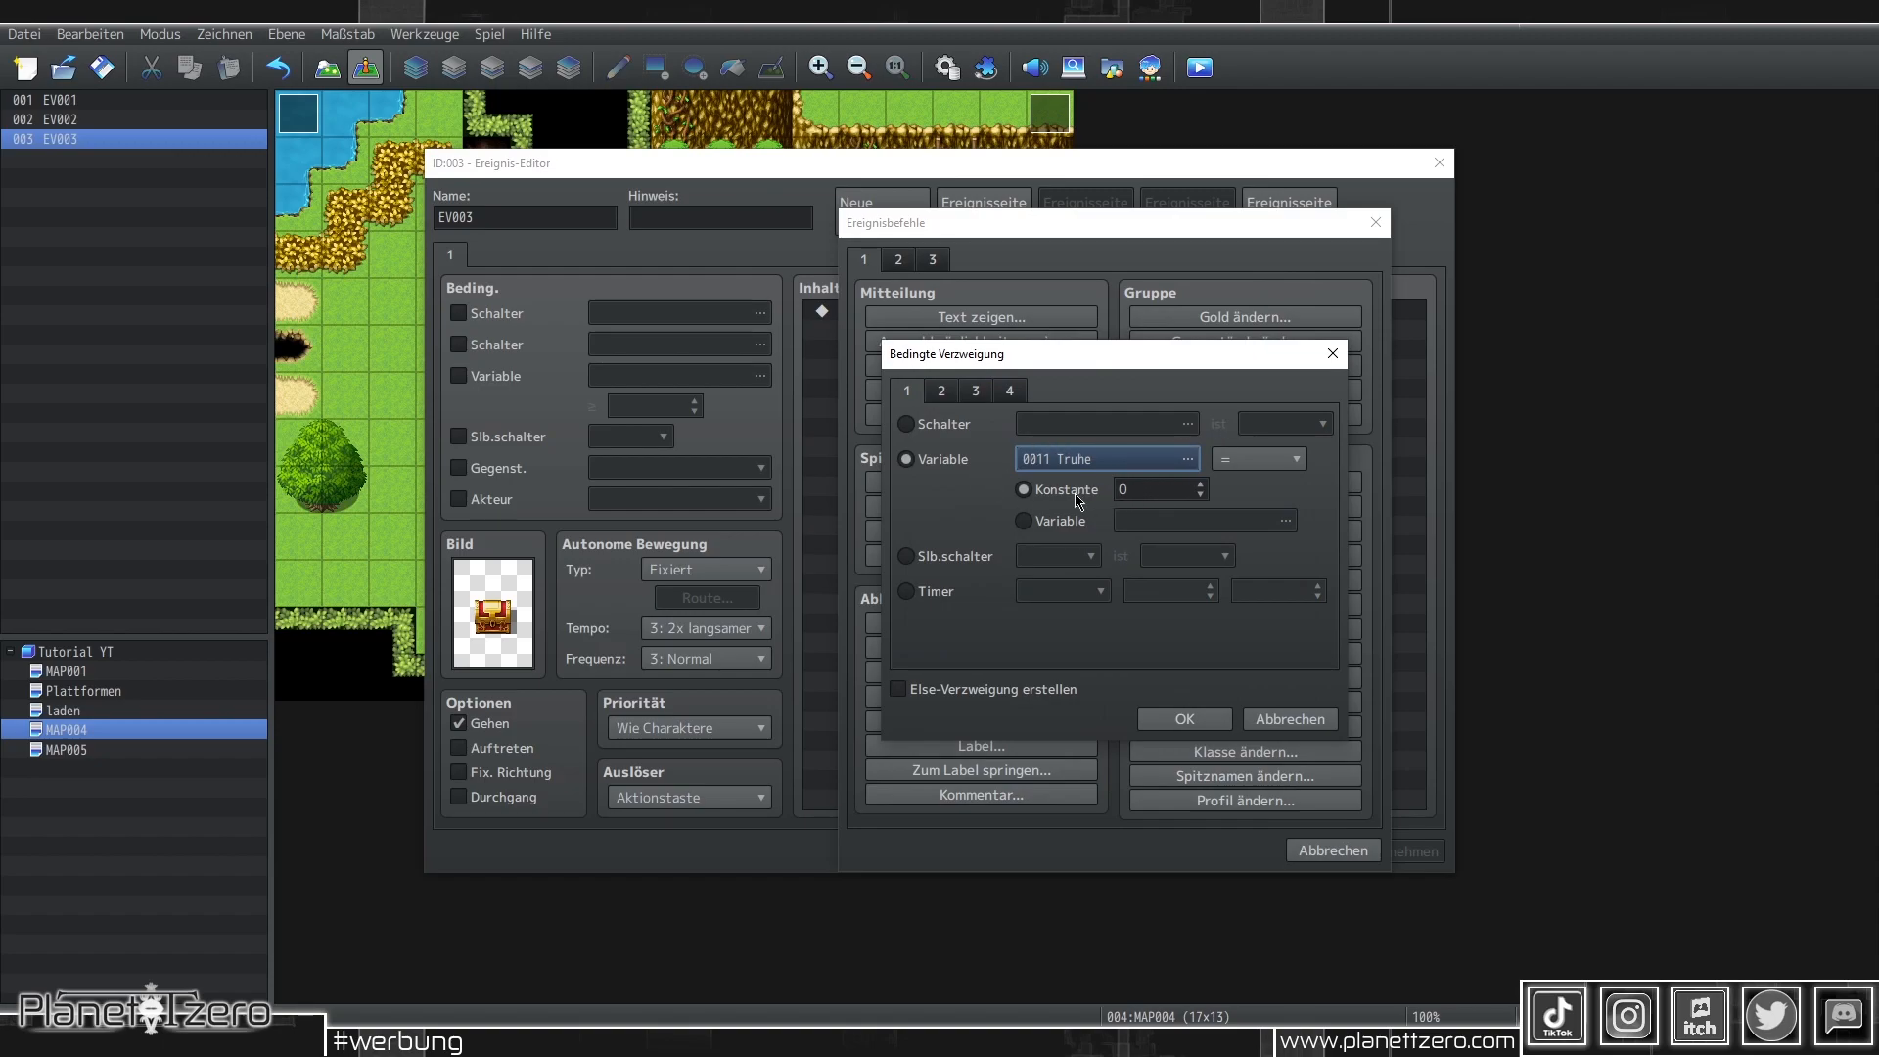
pyautogui.click(898, 690)
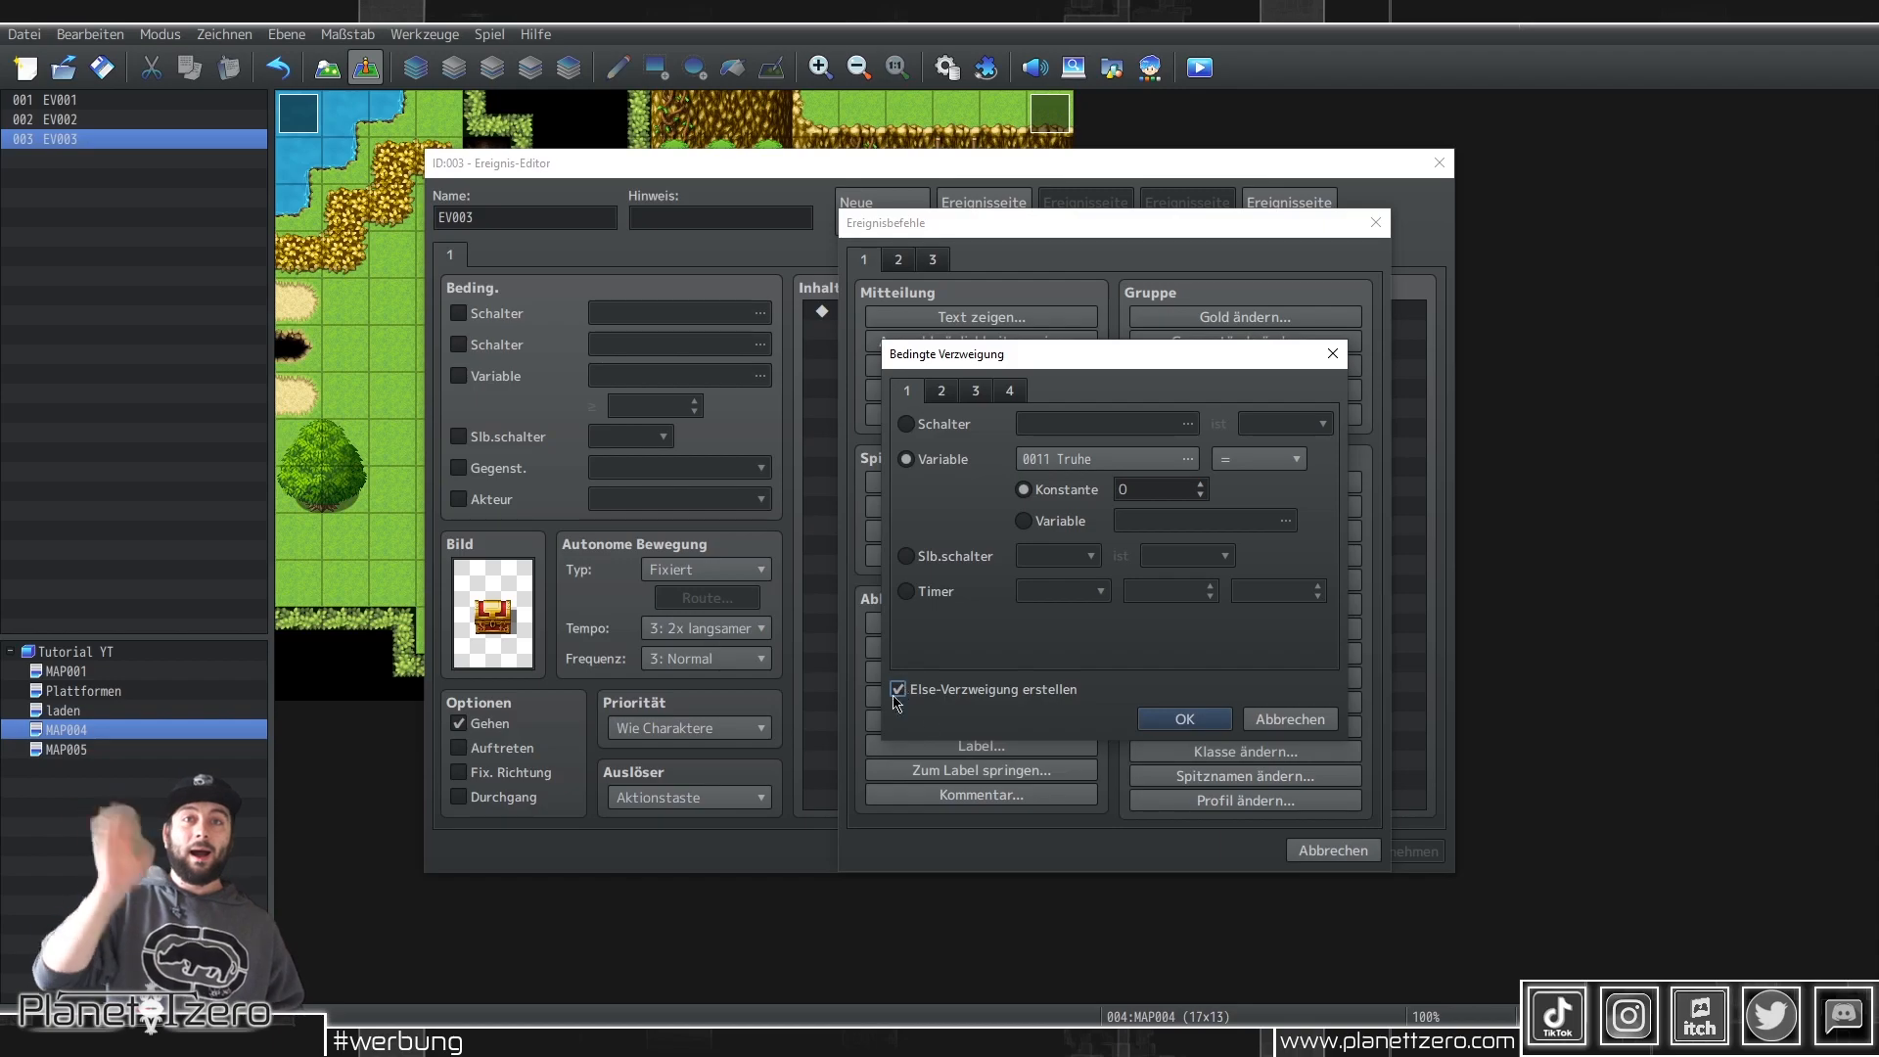
pyautogui.click(1186, 720)
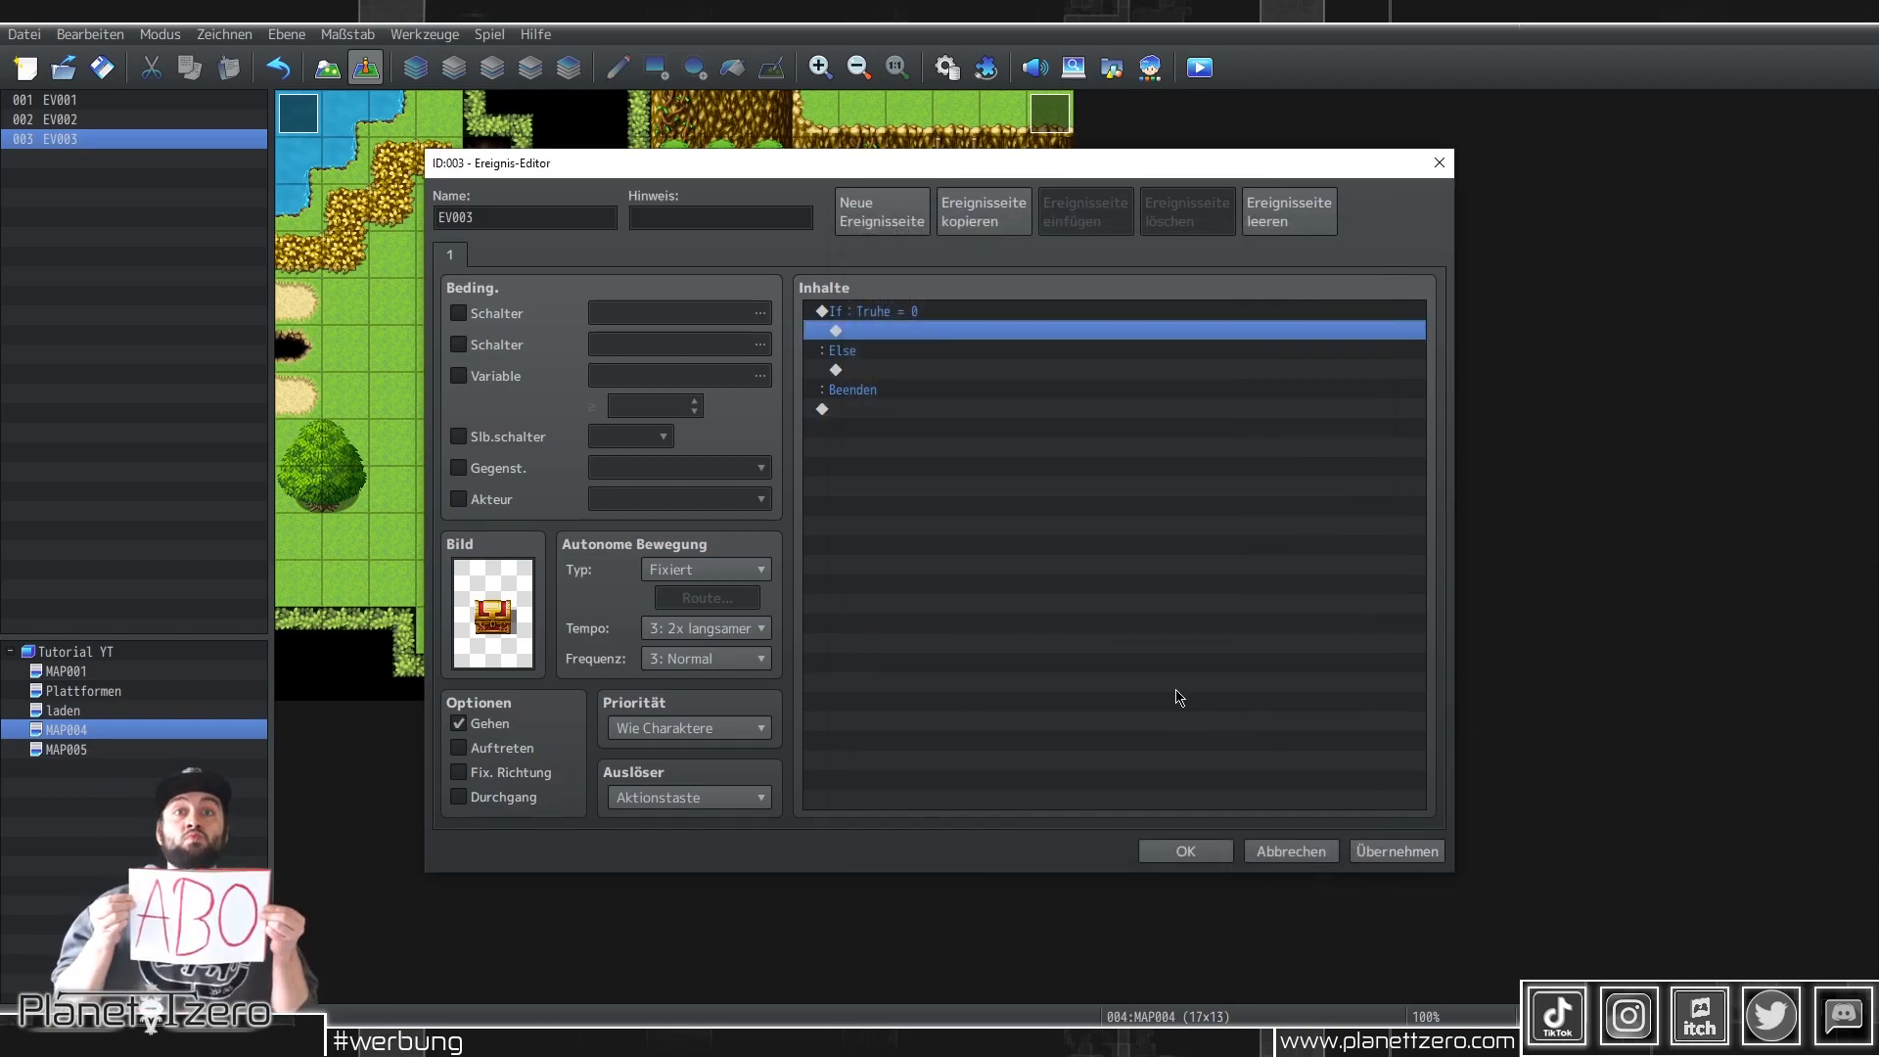
# Start a movement route for this event in the If branch, with turns down, left, right and up
pyautogui.doubleClick(928, 332)
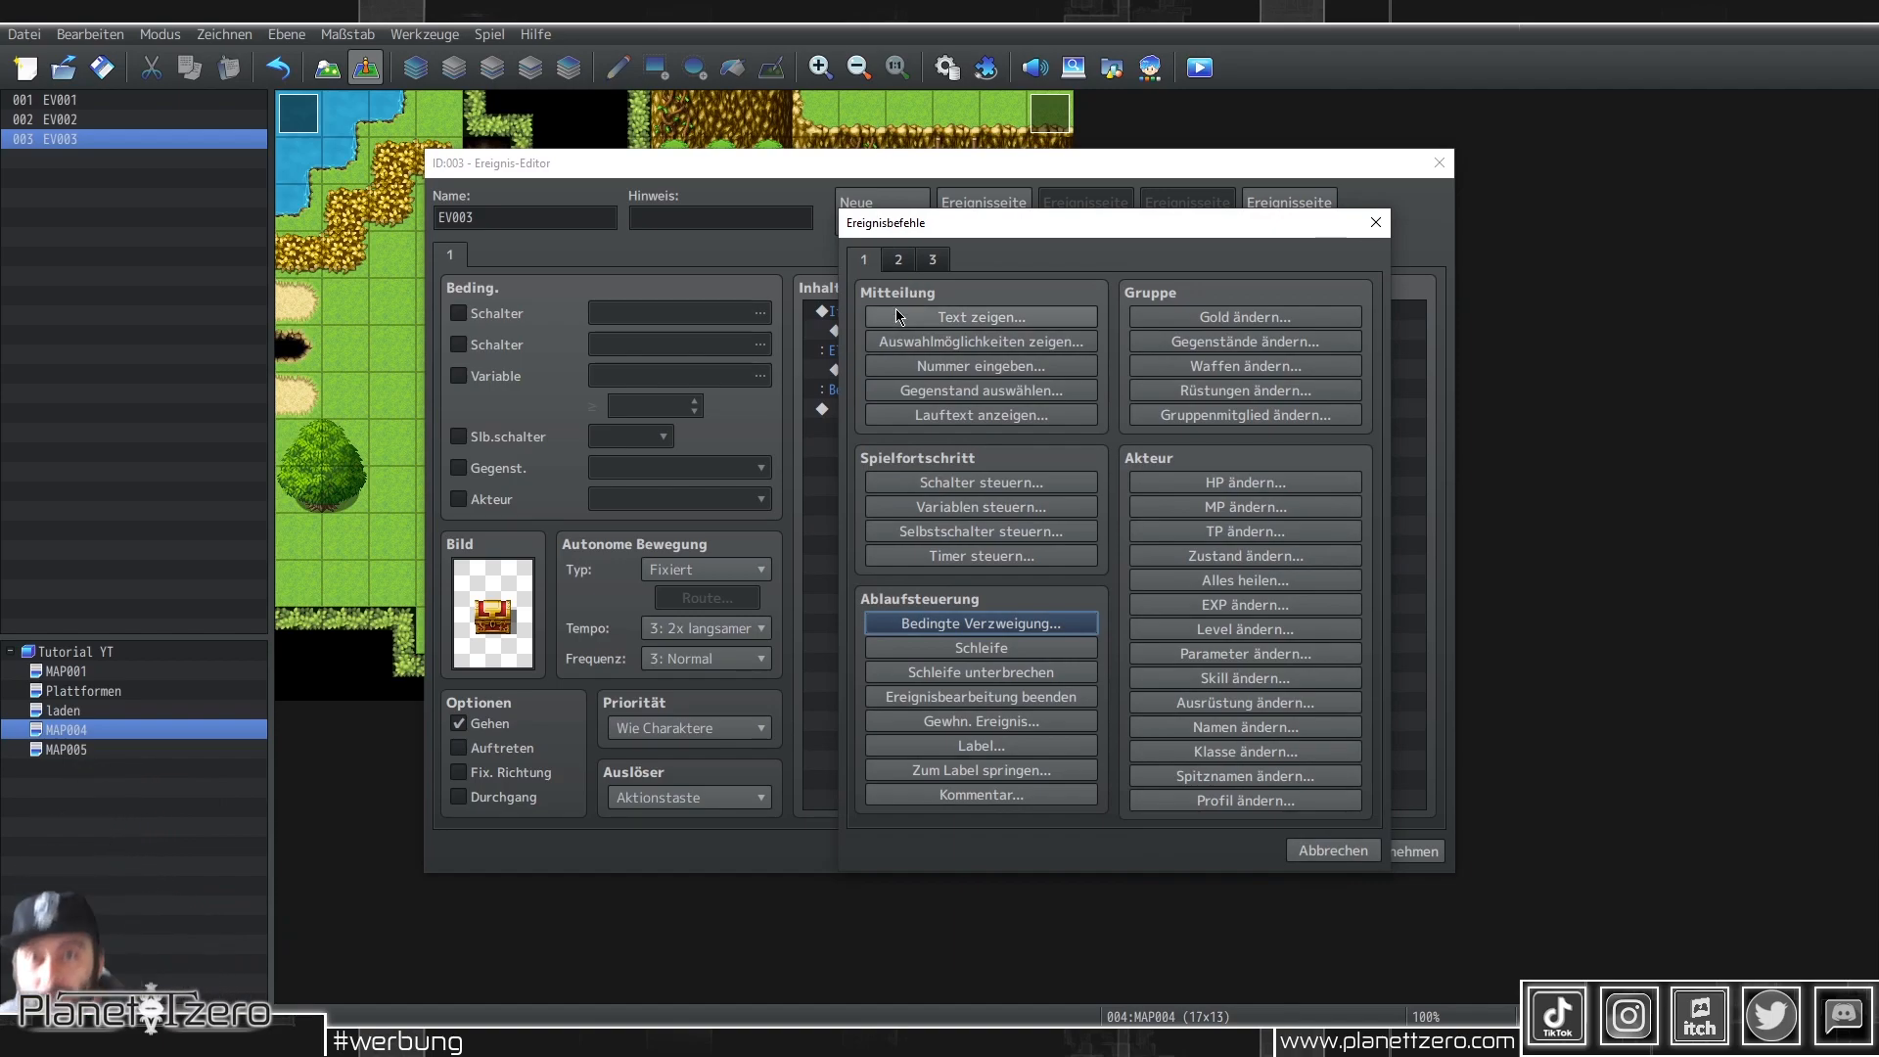
pyautogui.click(900, 260)
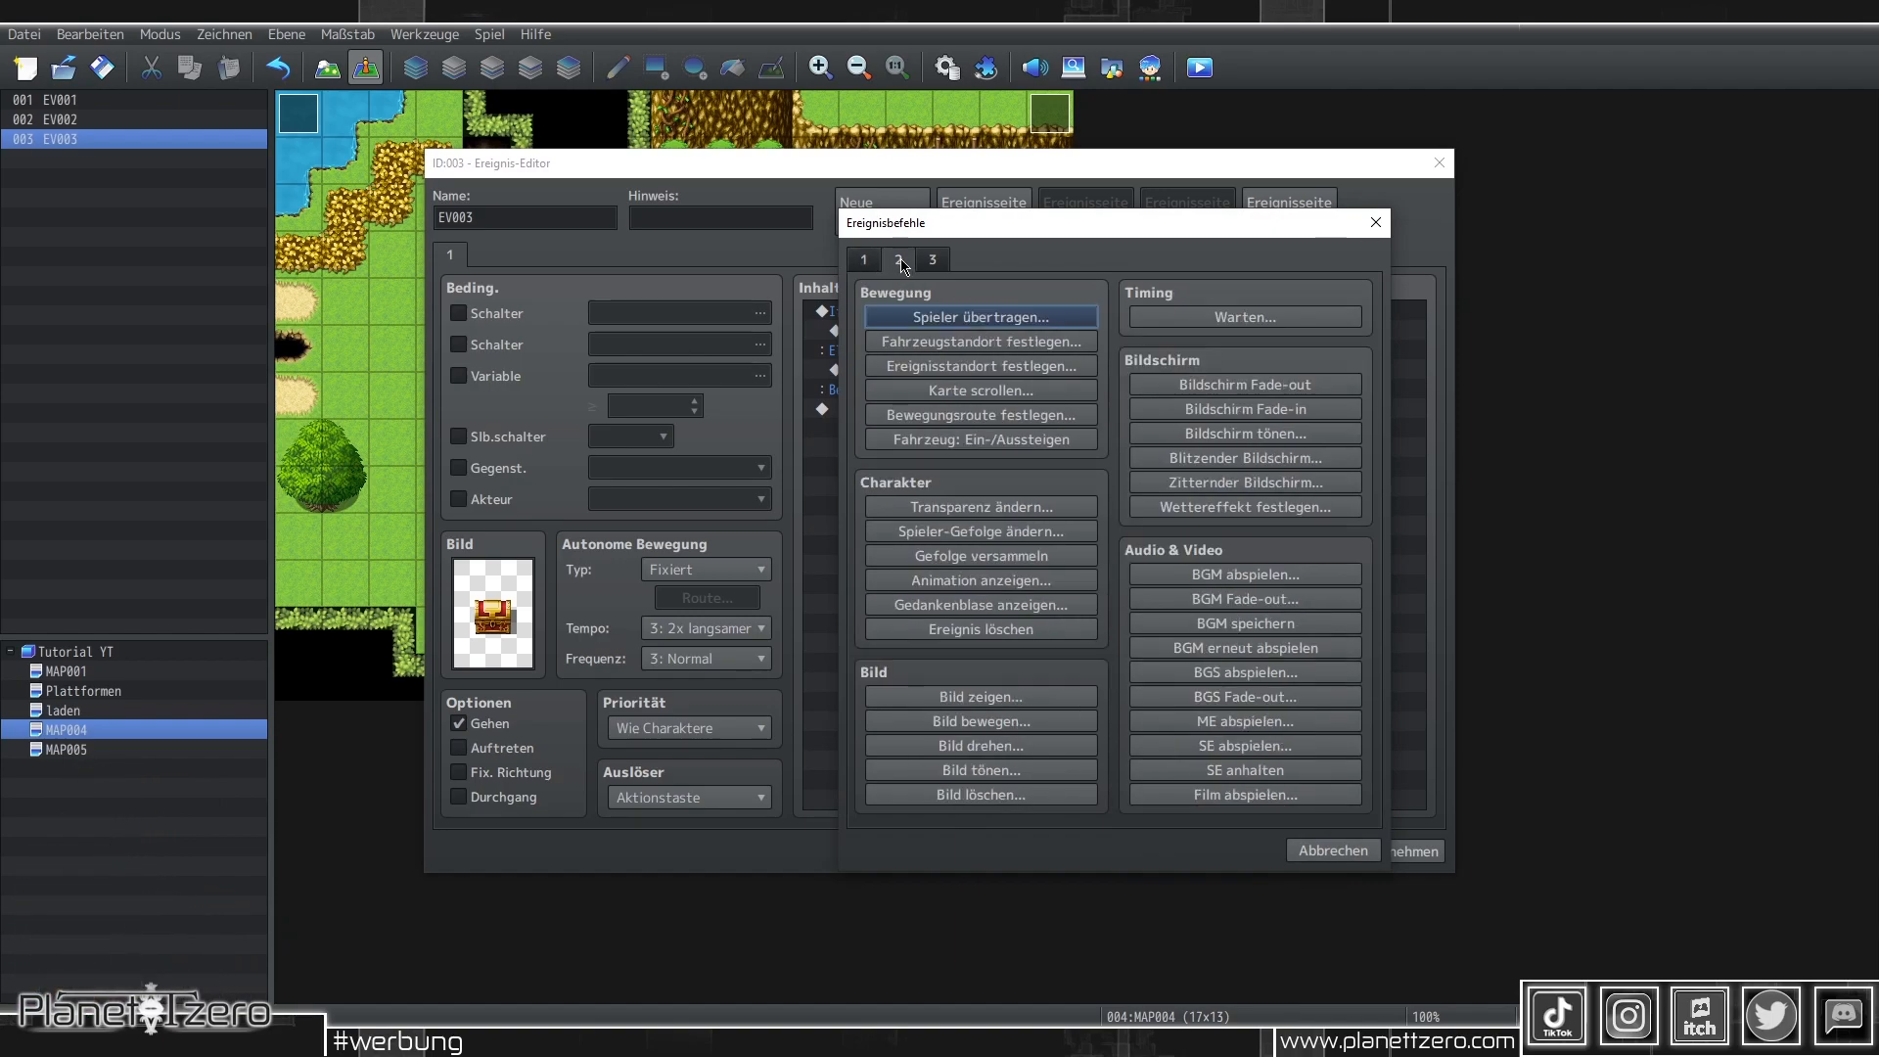
pyautogui.click(978, 414)
pyautogui.click(823, 344)
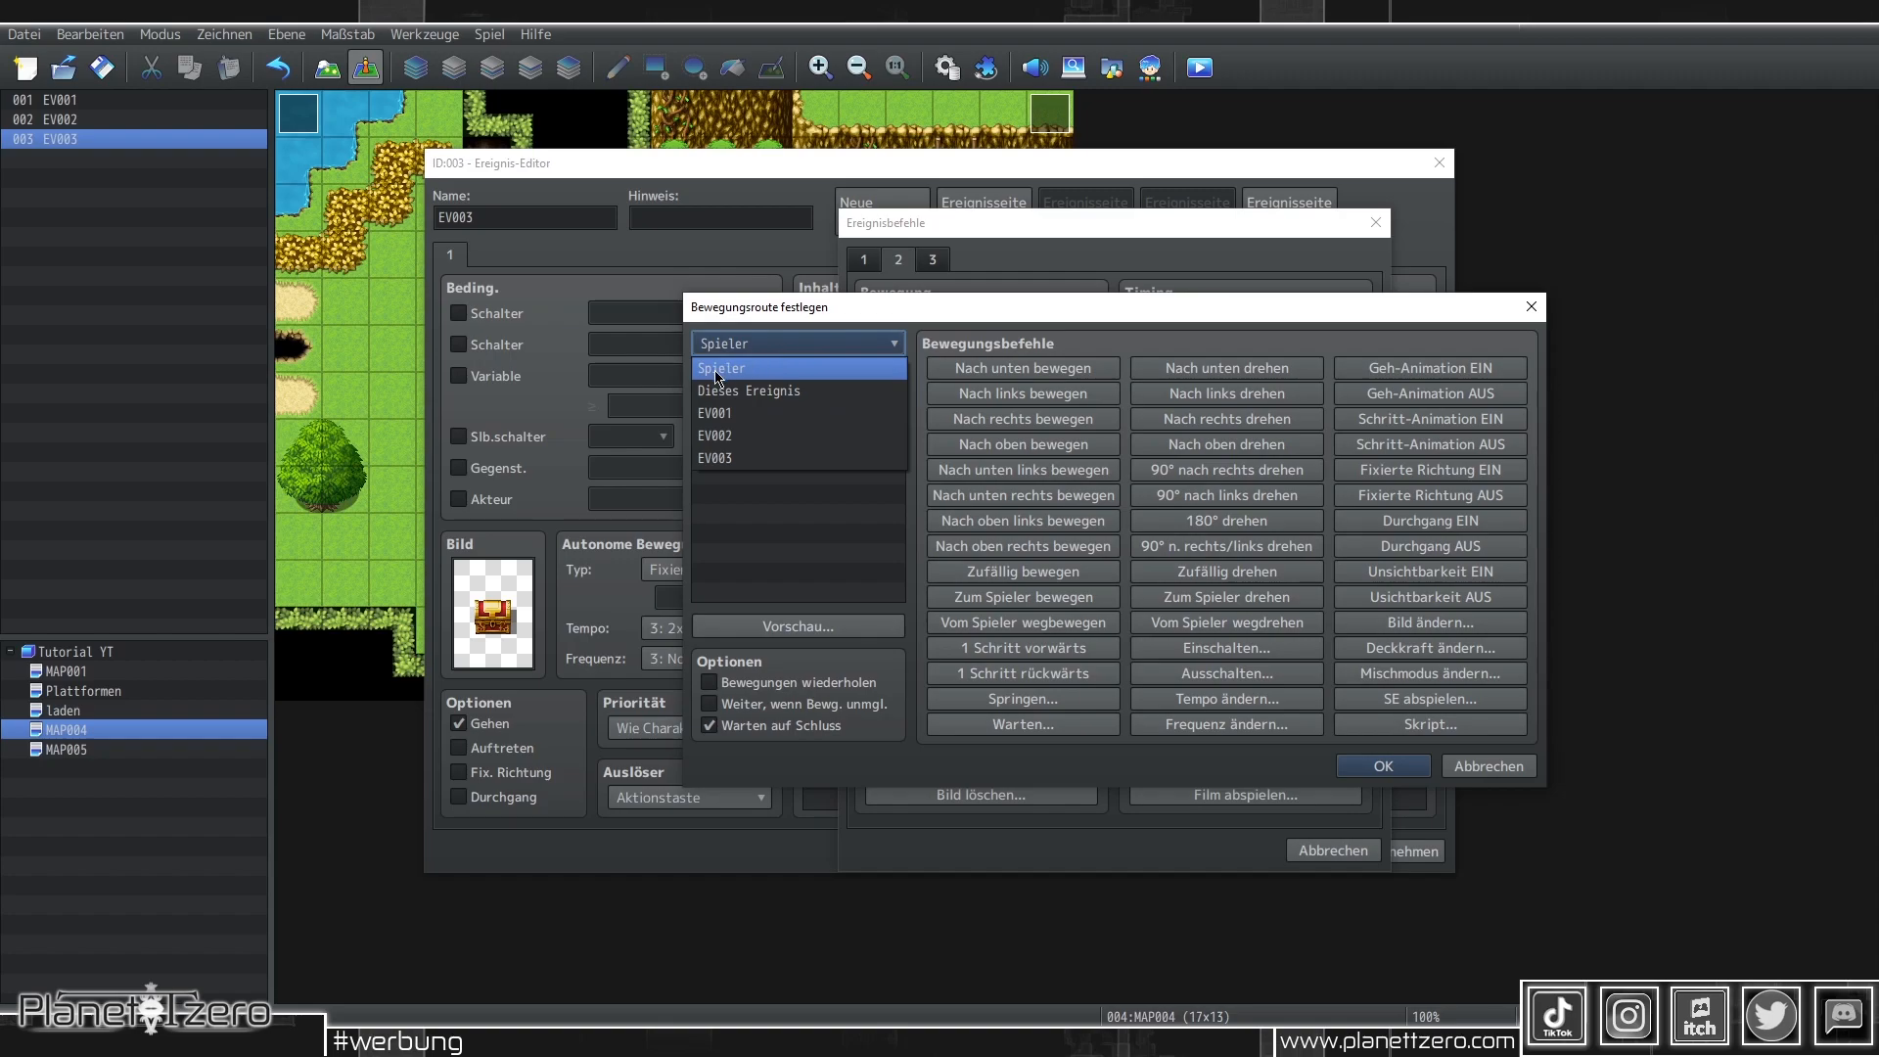
pyautogui.click(775, 392)
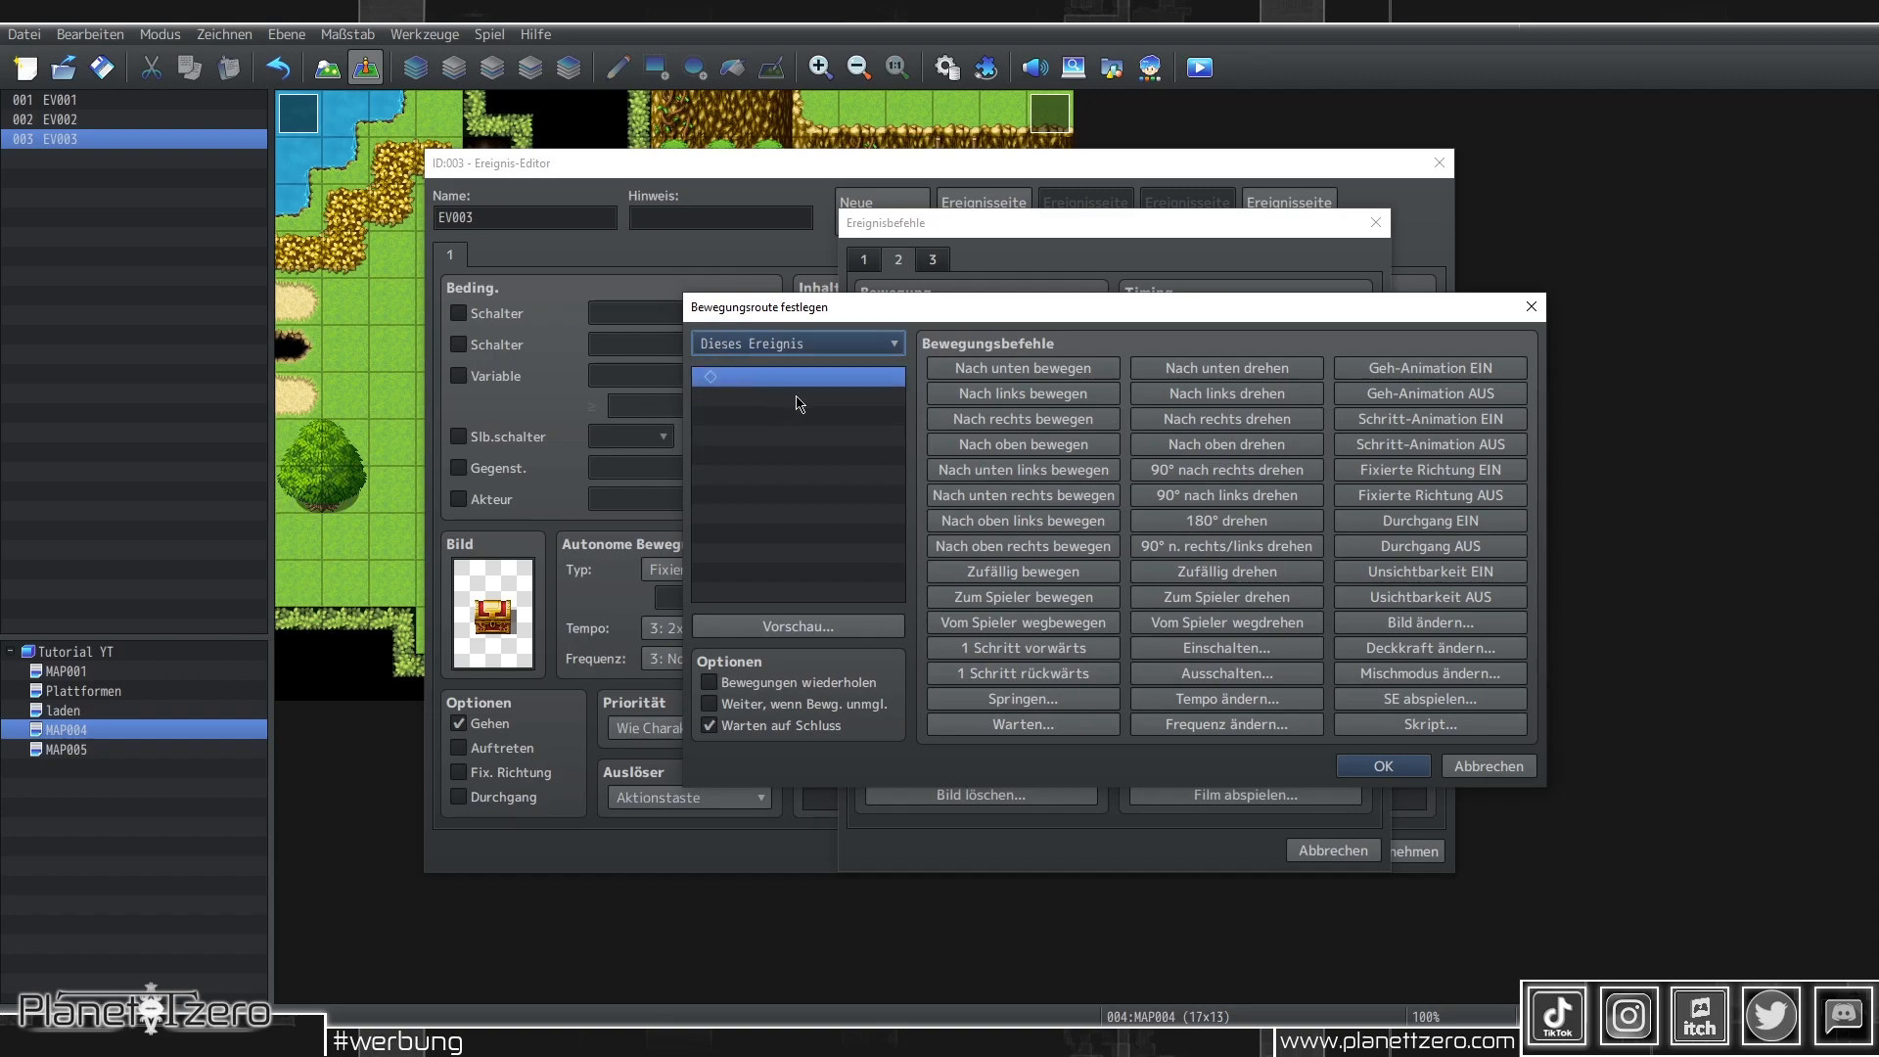
pyautogui.click(1206, 366)
pyautogui.click(1223, 392)
pyautogui.click(1224, 418)
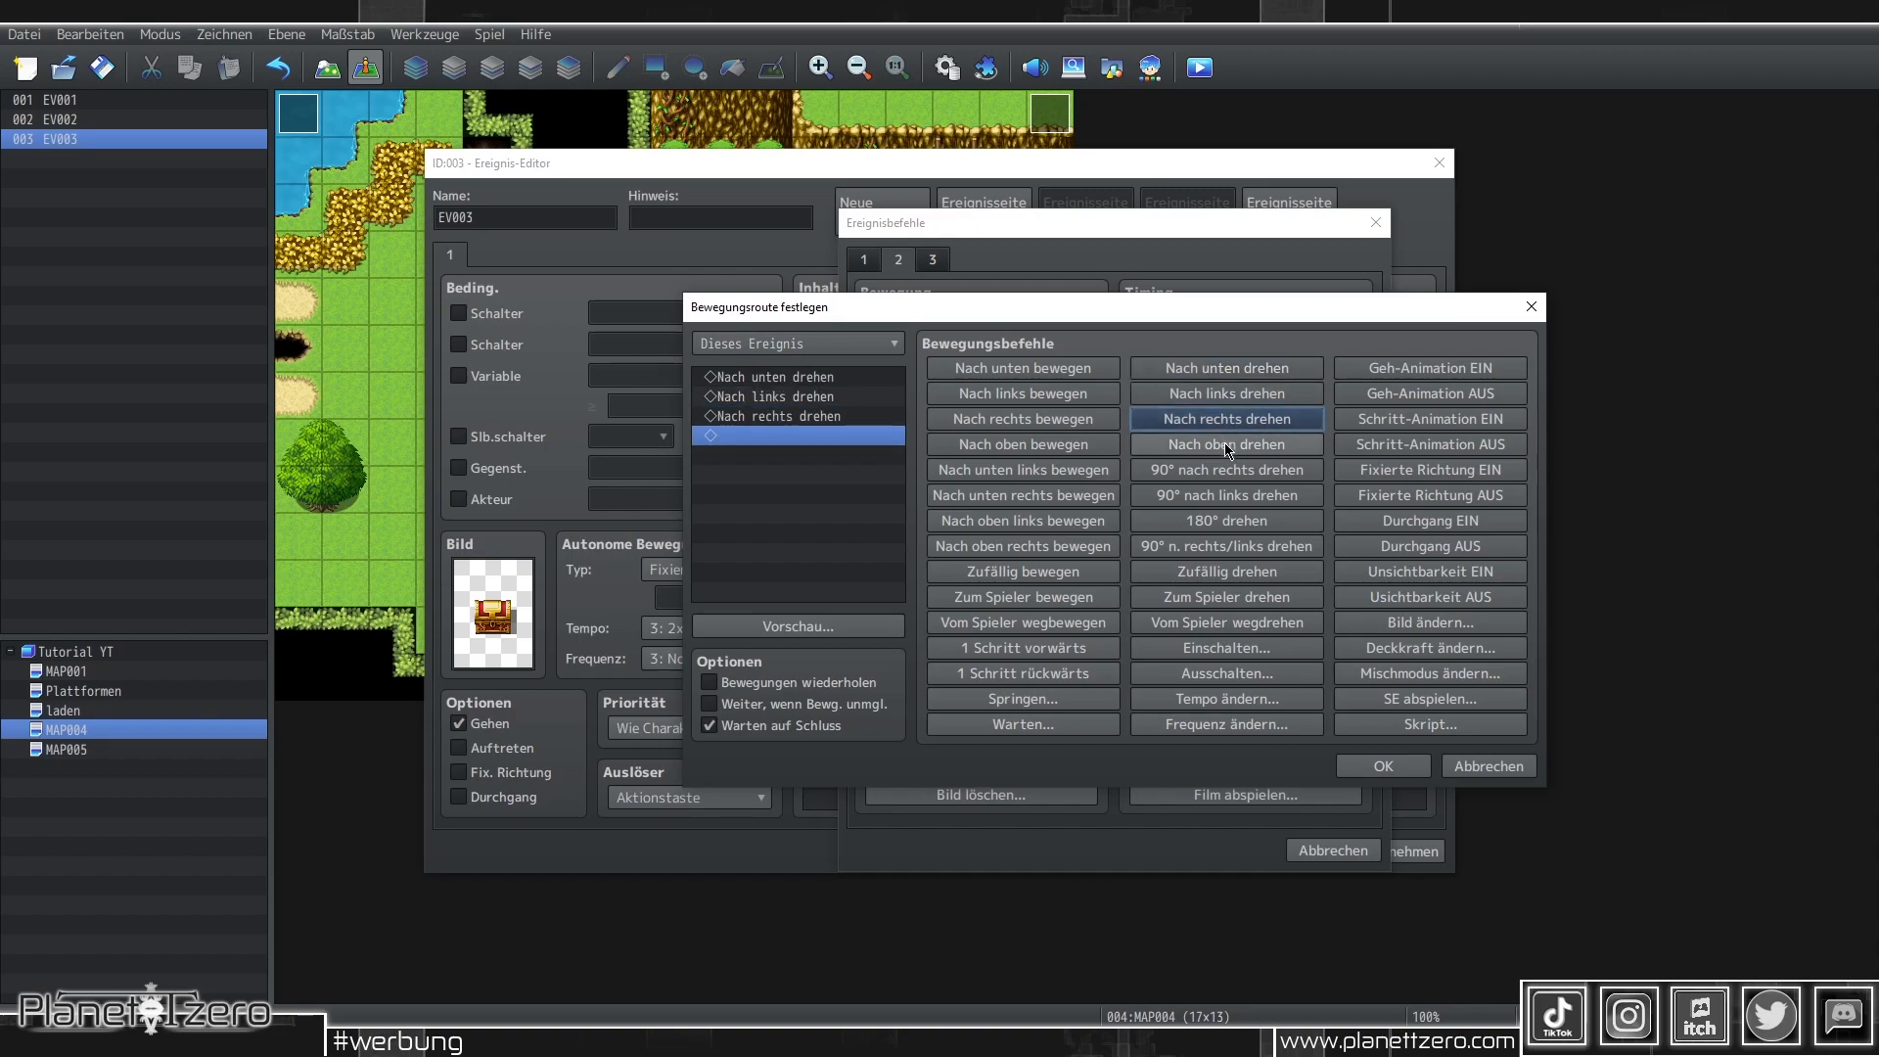
pyautogui.click(1227, 446)
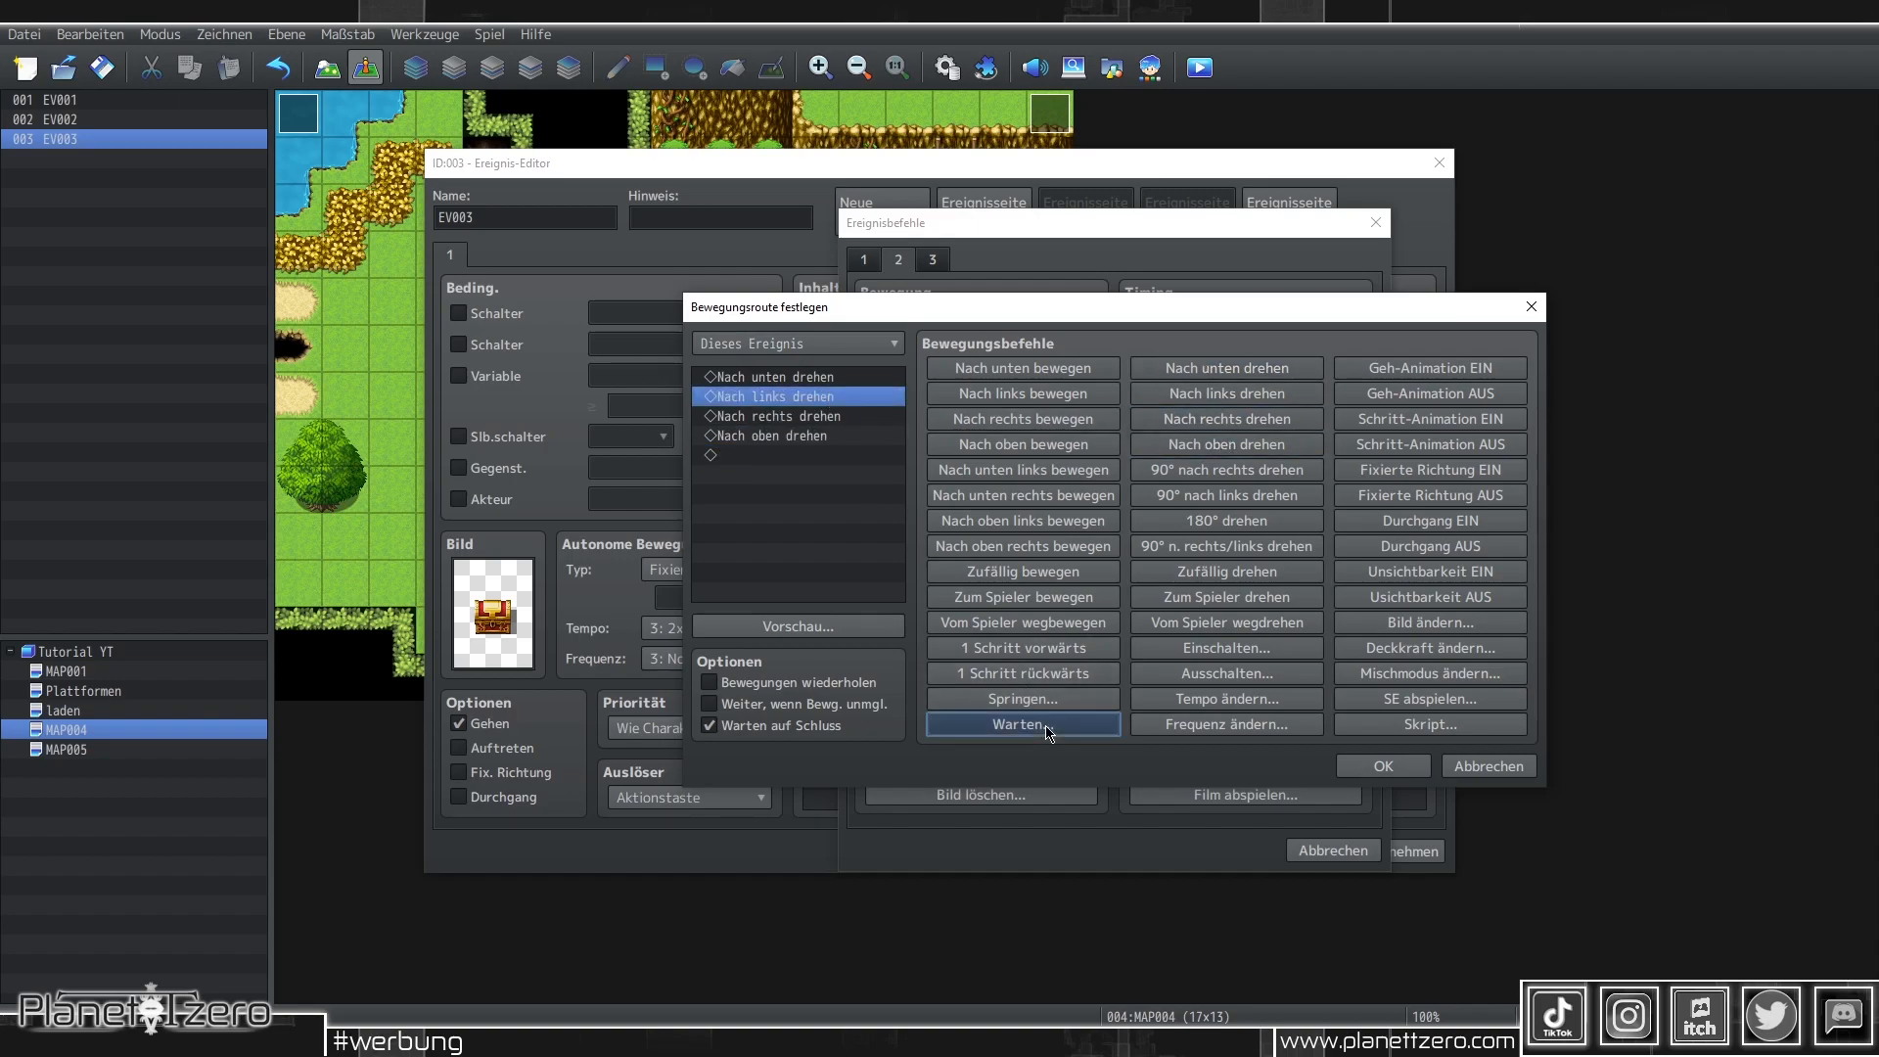
# Insert a 5-frame wait after each turn in the movement route and apply the event changes
pyautogui.click(1023, 724)
pyautogui.write('5')
pyautogui.click(1071, 589)
pyautogui.click(830, 396)
pyautogui.hotkey('ctrl', 'c')
pyautogui.click(836, 436)
pyautogui.hotkey('ctrl', 'v')
pyautogui.click(842, 474)
pyautogui.hotkey('ctrl', 'v')
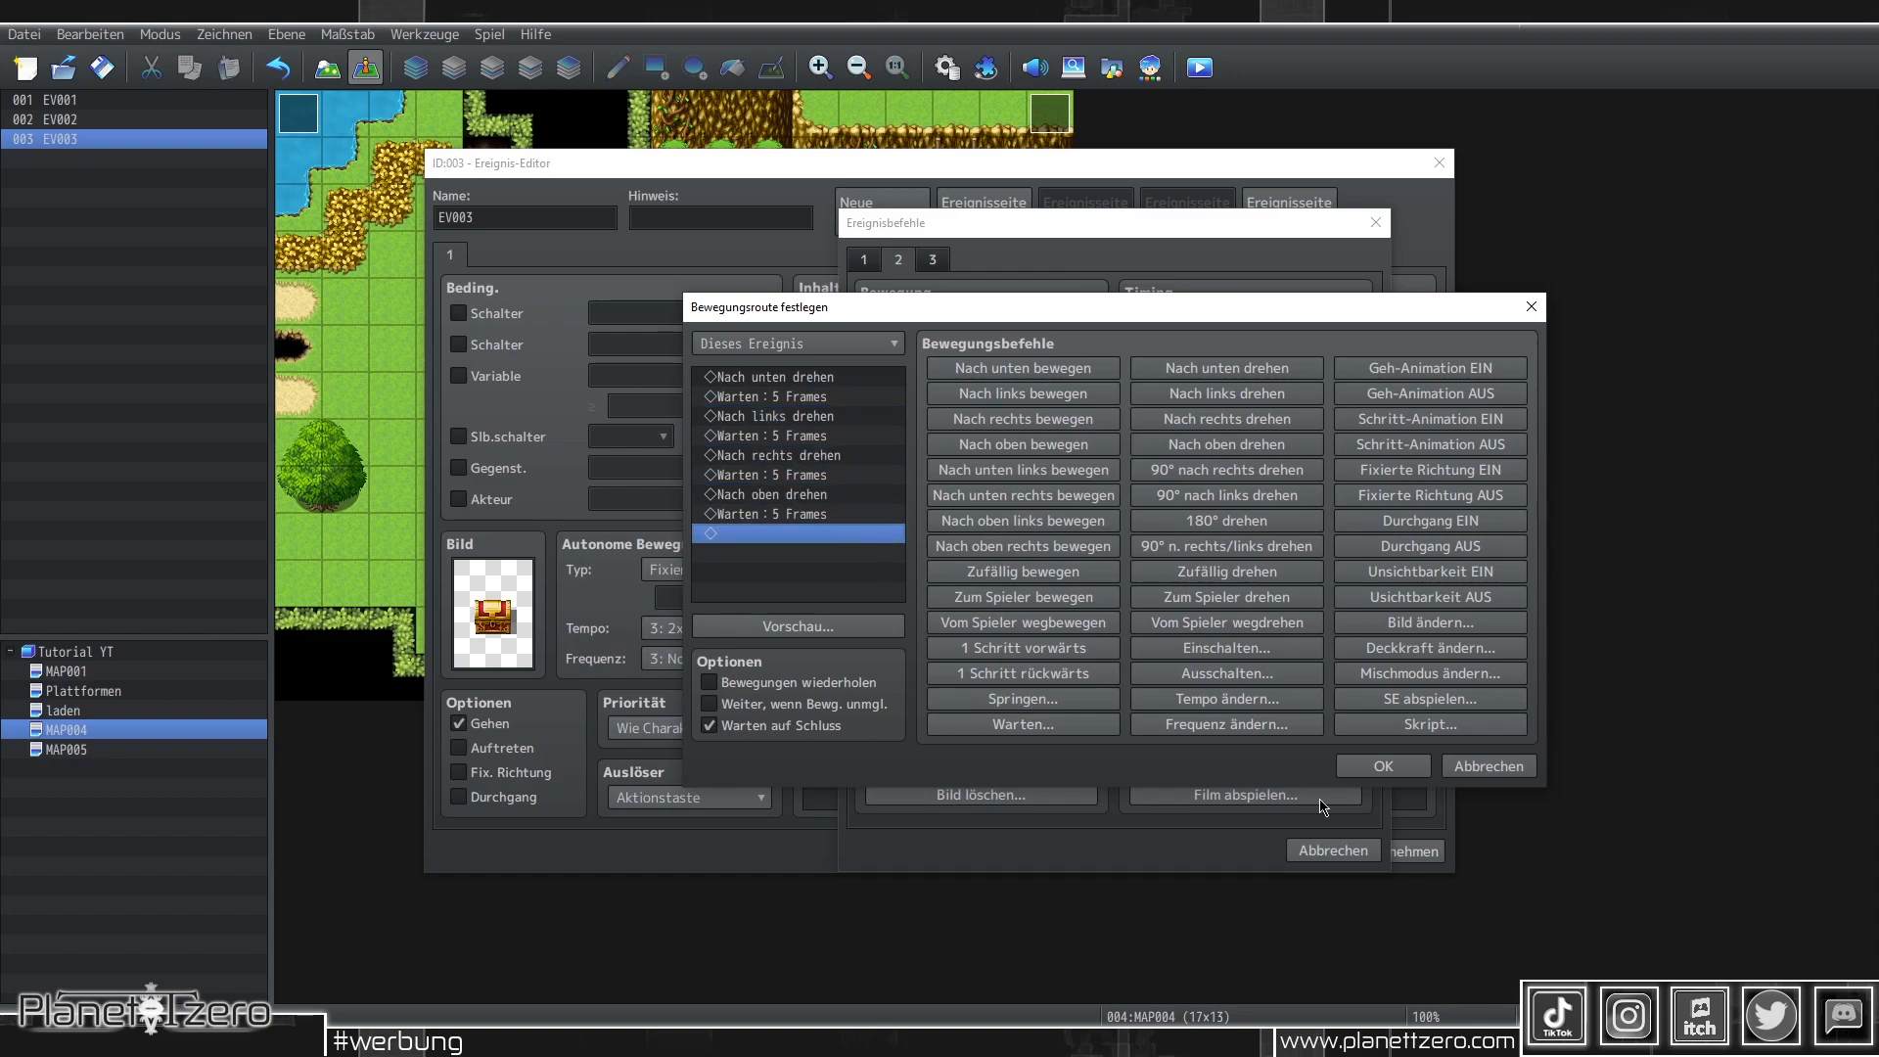
pyautogui.click(1373, 767)
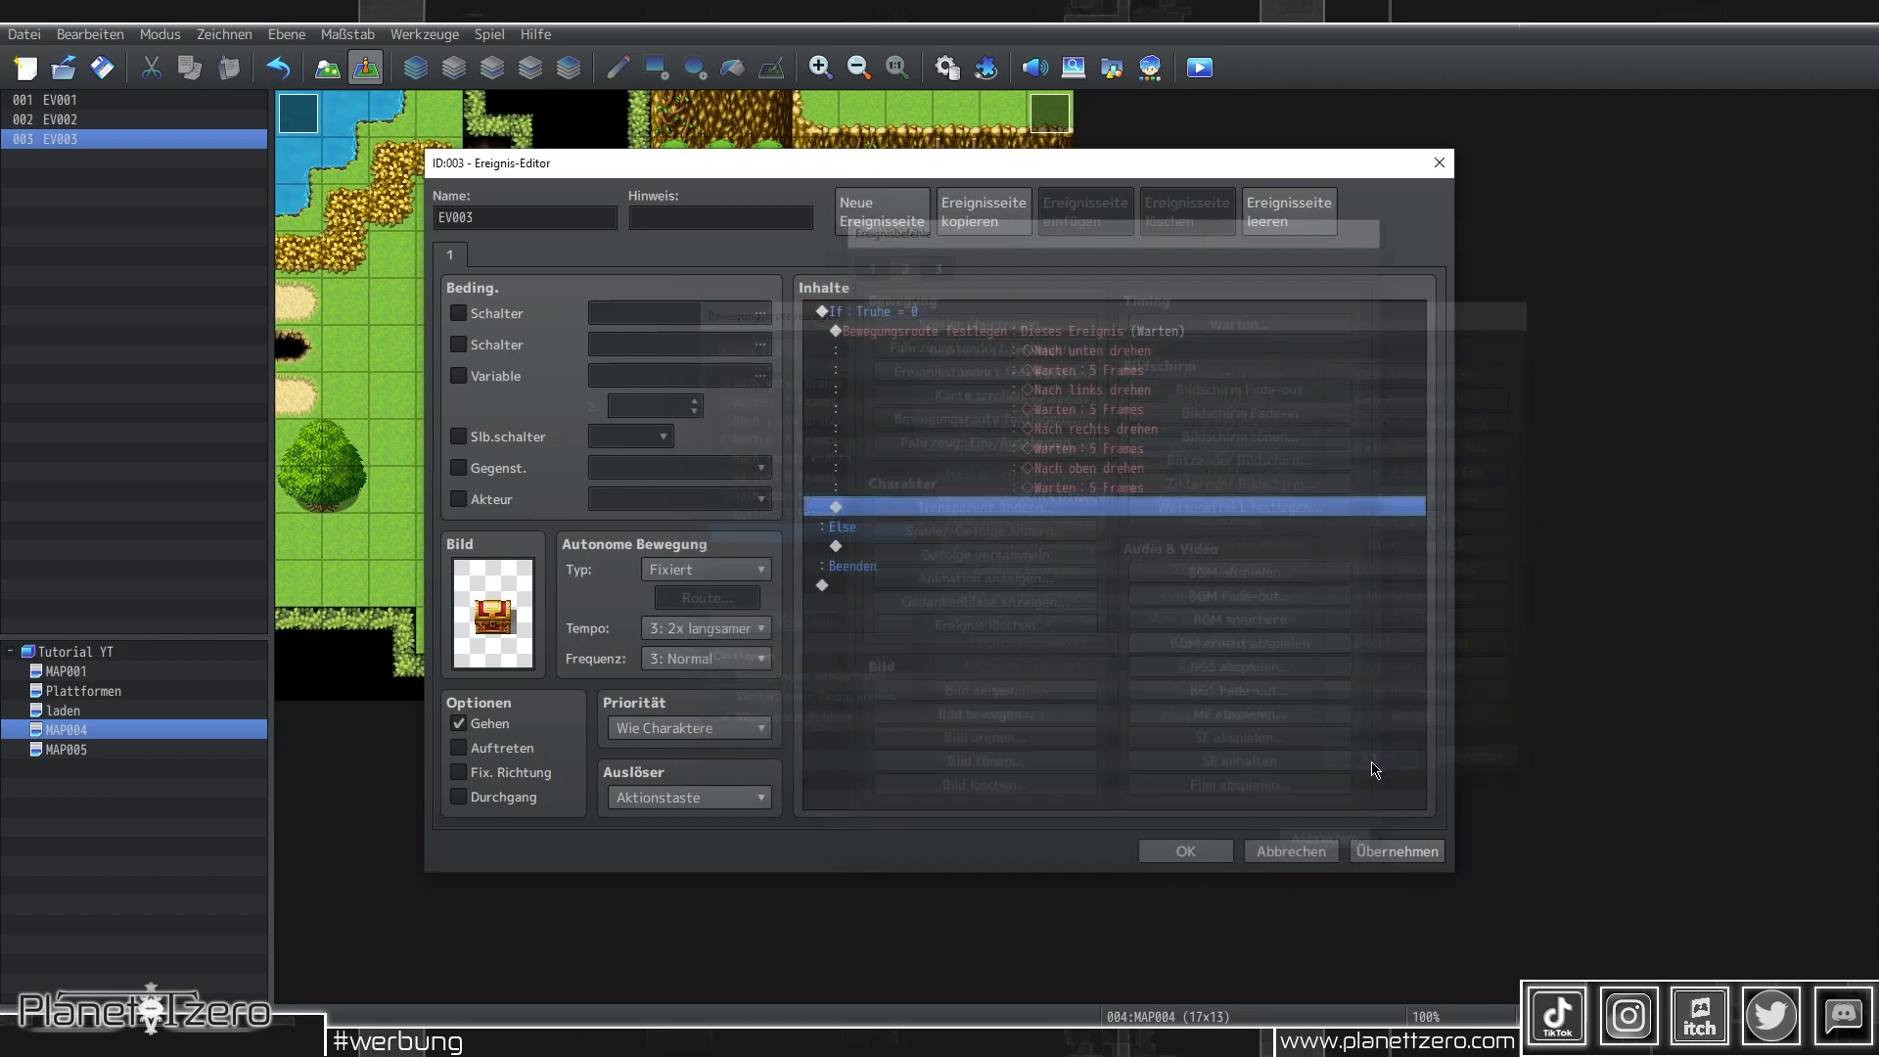
pyautogui.click(1409, 858)
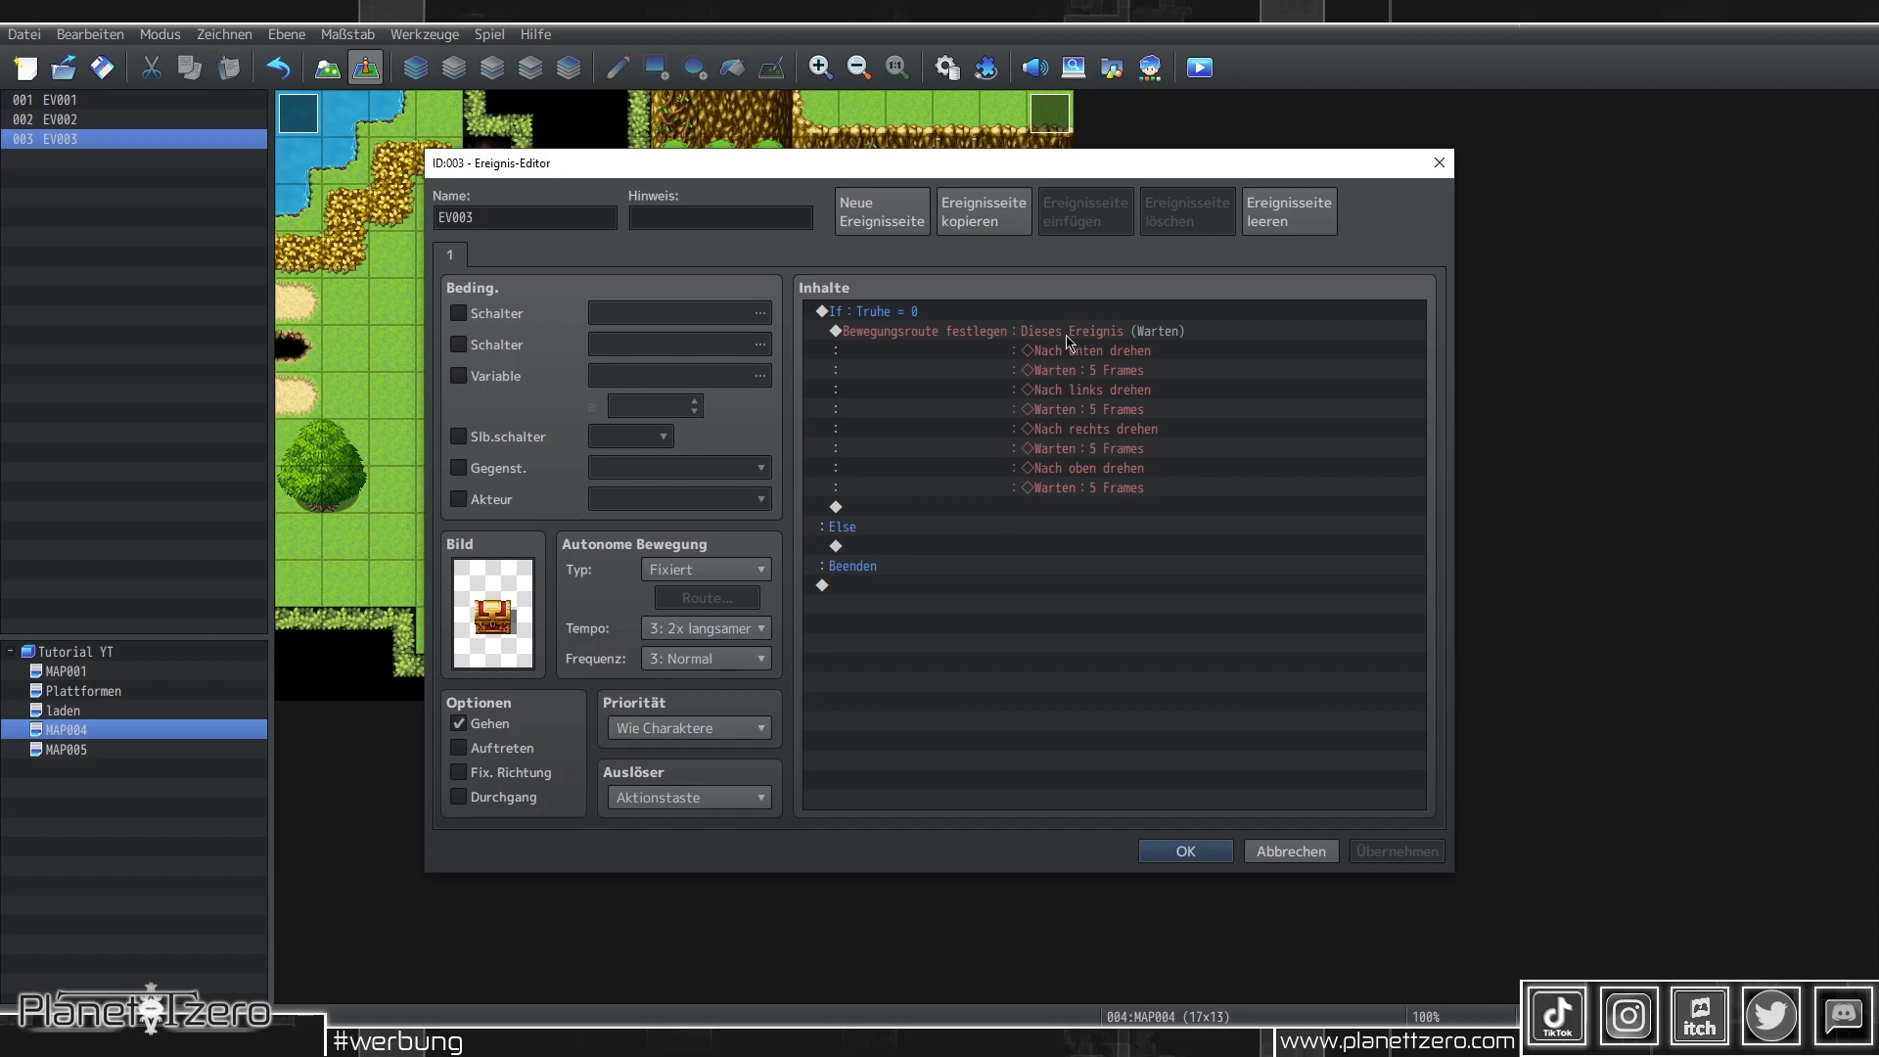
# Add the sound effect Attack1 at 45% volume after the movement route in the If branch
pyautogui.doubleClick(1011, 507)
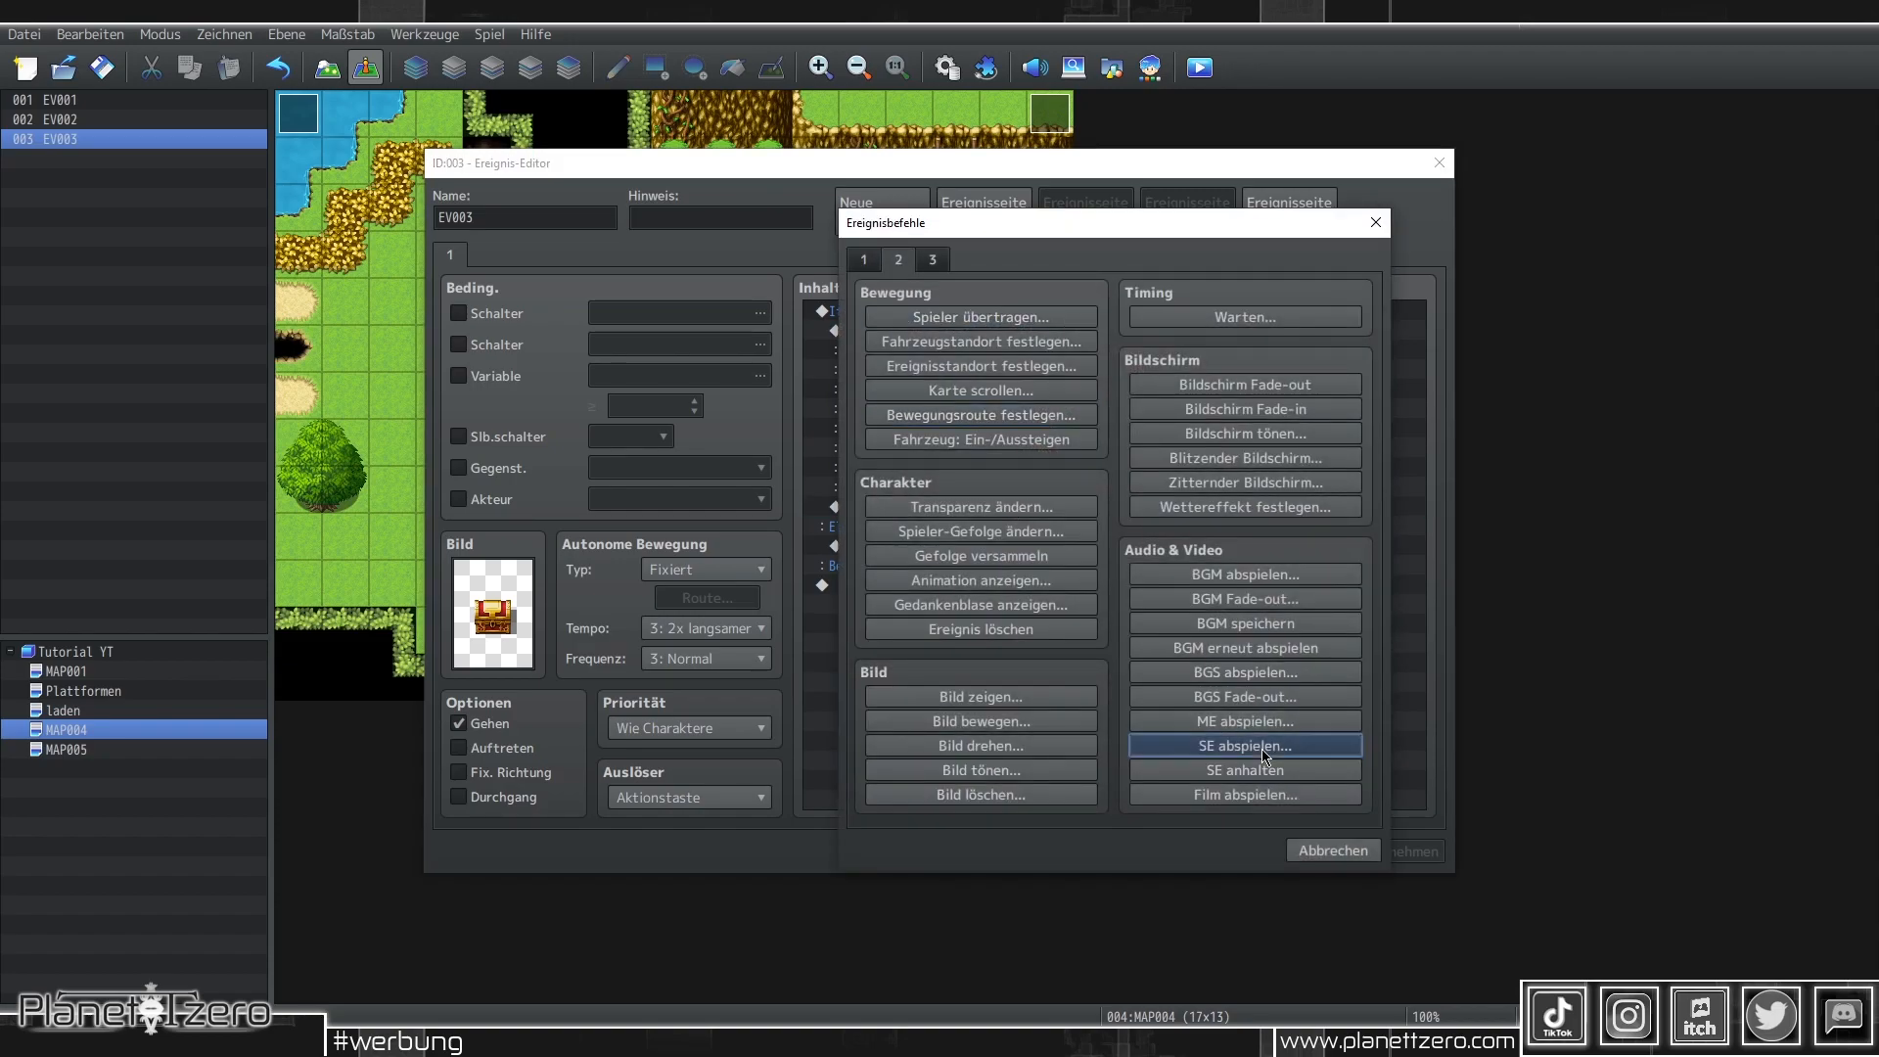
pyautogui.click(1262, 749)
pyautogui.click(1024, 453)
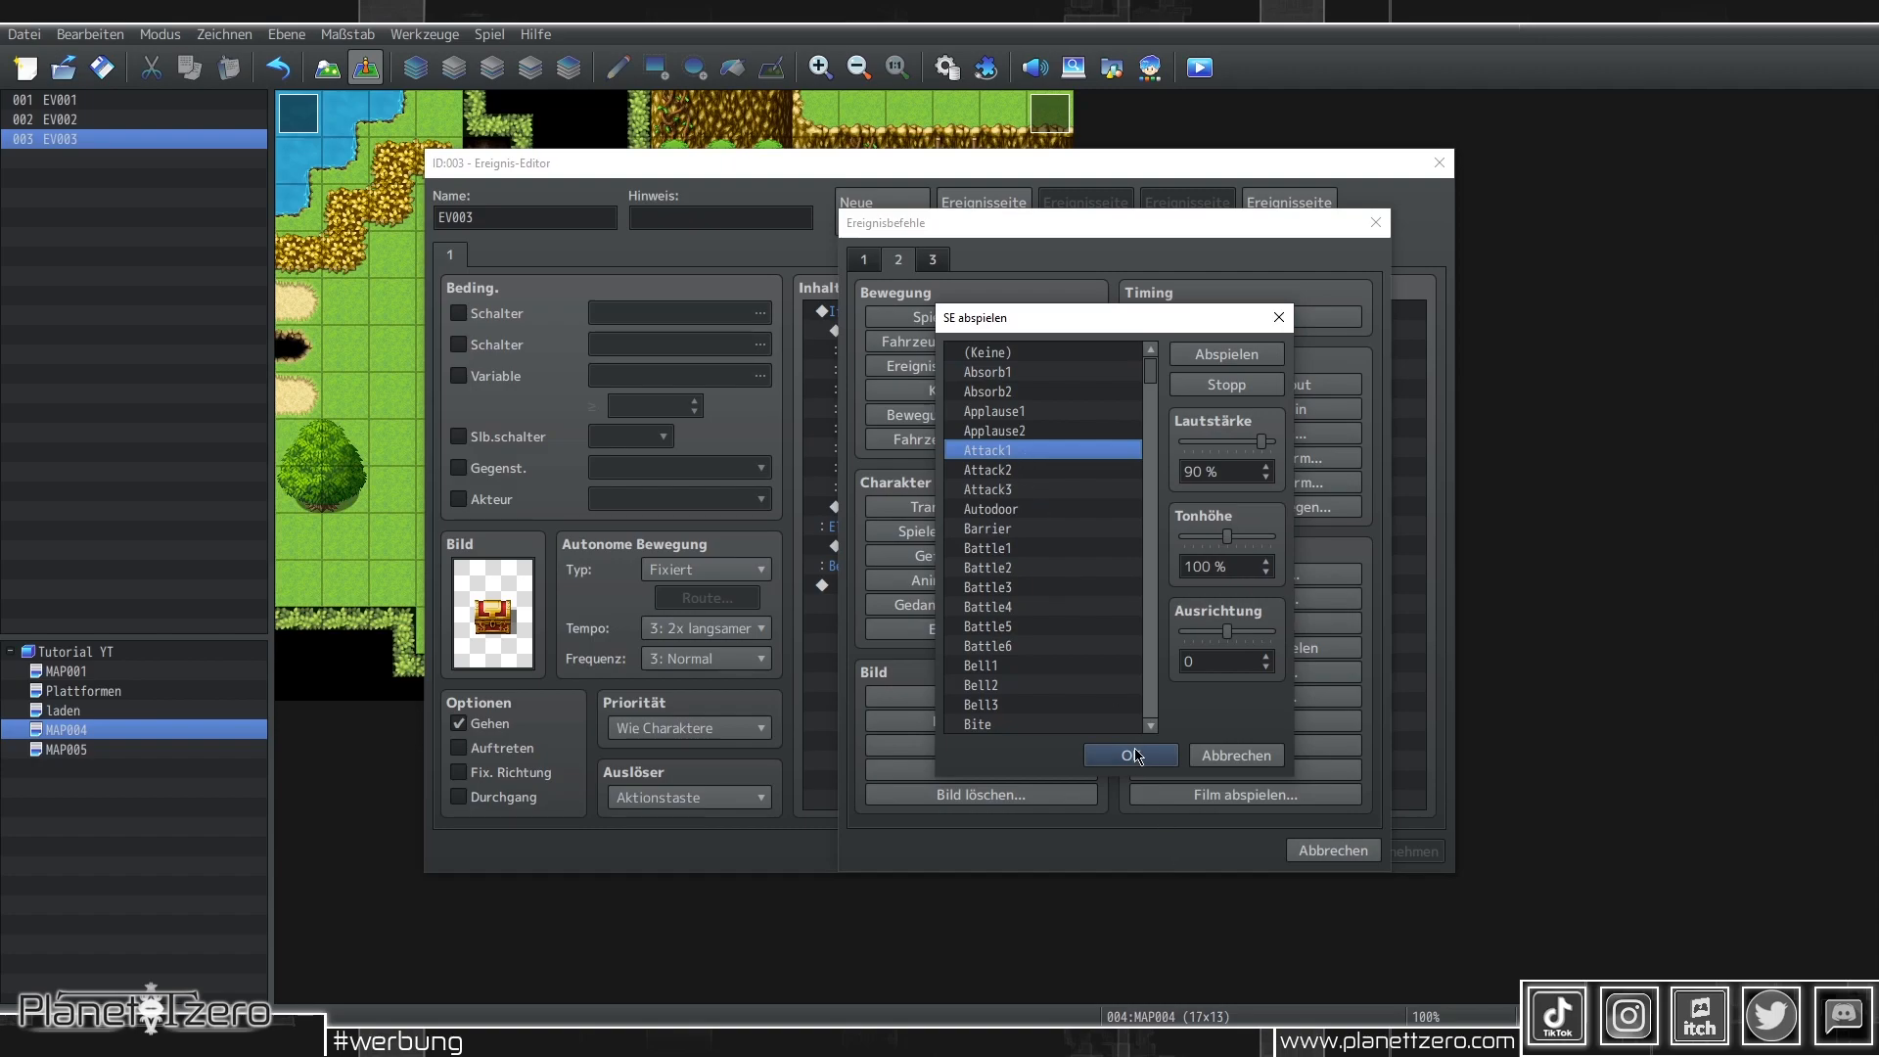
pyautogui.moveTo(1260, 443); pyautogui.dragTo(1226, 446)
pyautogui.press('Return')
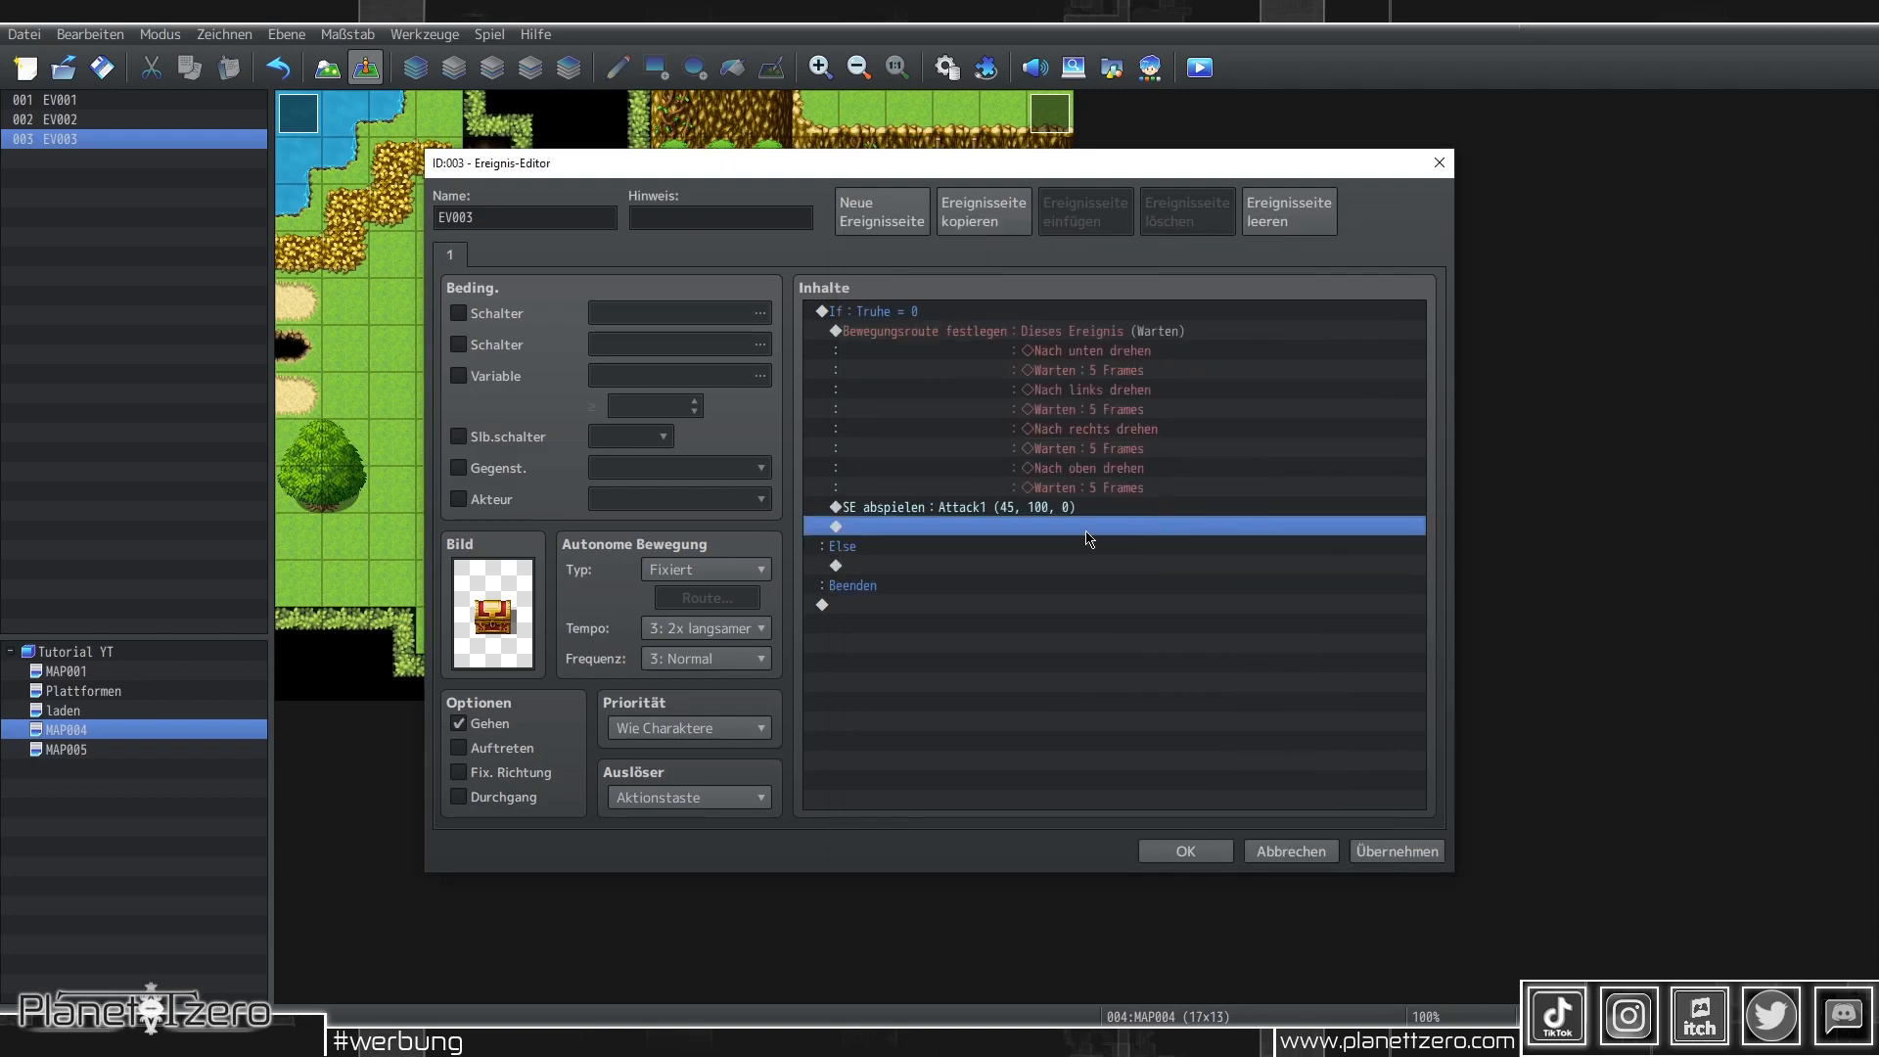
# Add the sound effect Buzzer1 at 90% volume to the Else branch
pyautogui.doubleClick(1013, 569)
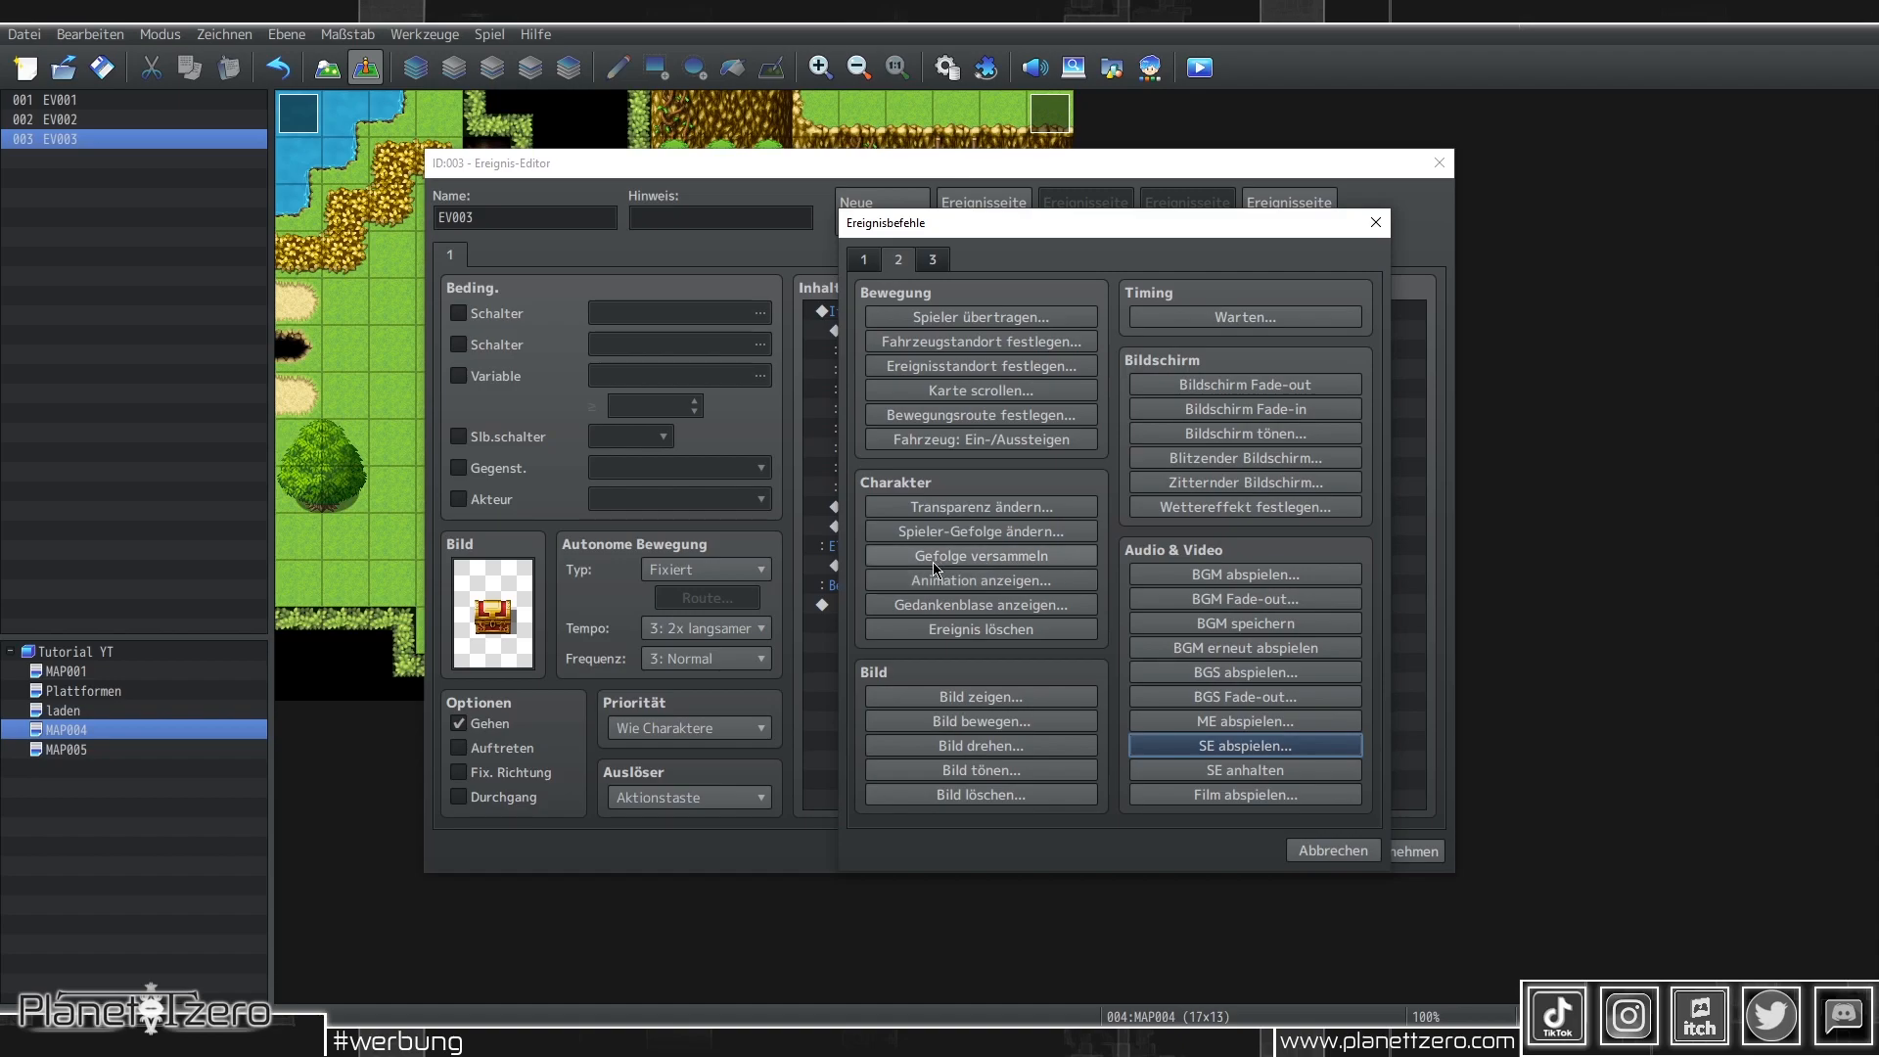
pyautogui.click(1243, 746)
pyautogui.scroll(-3, 1033, 594)
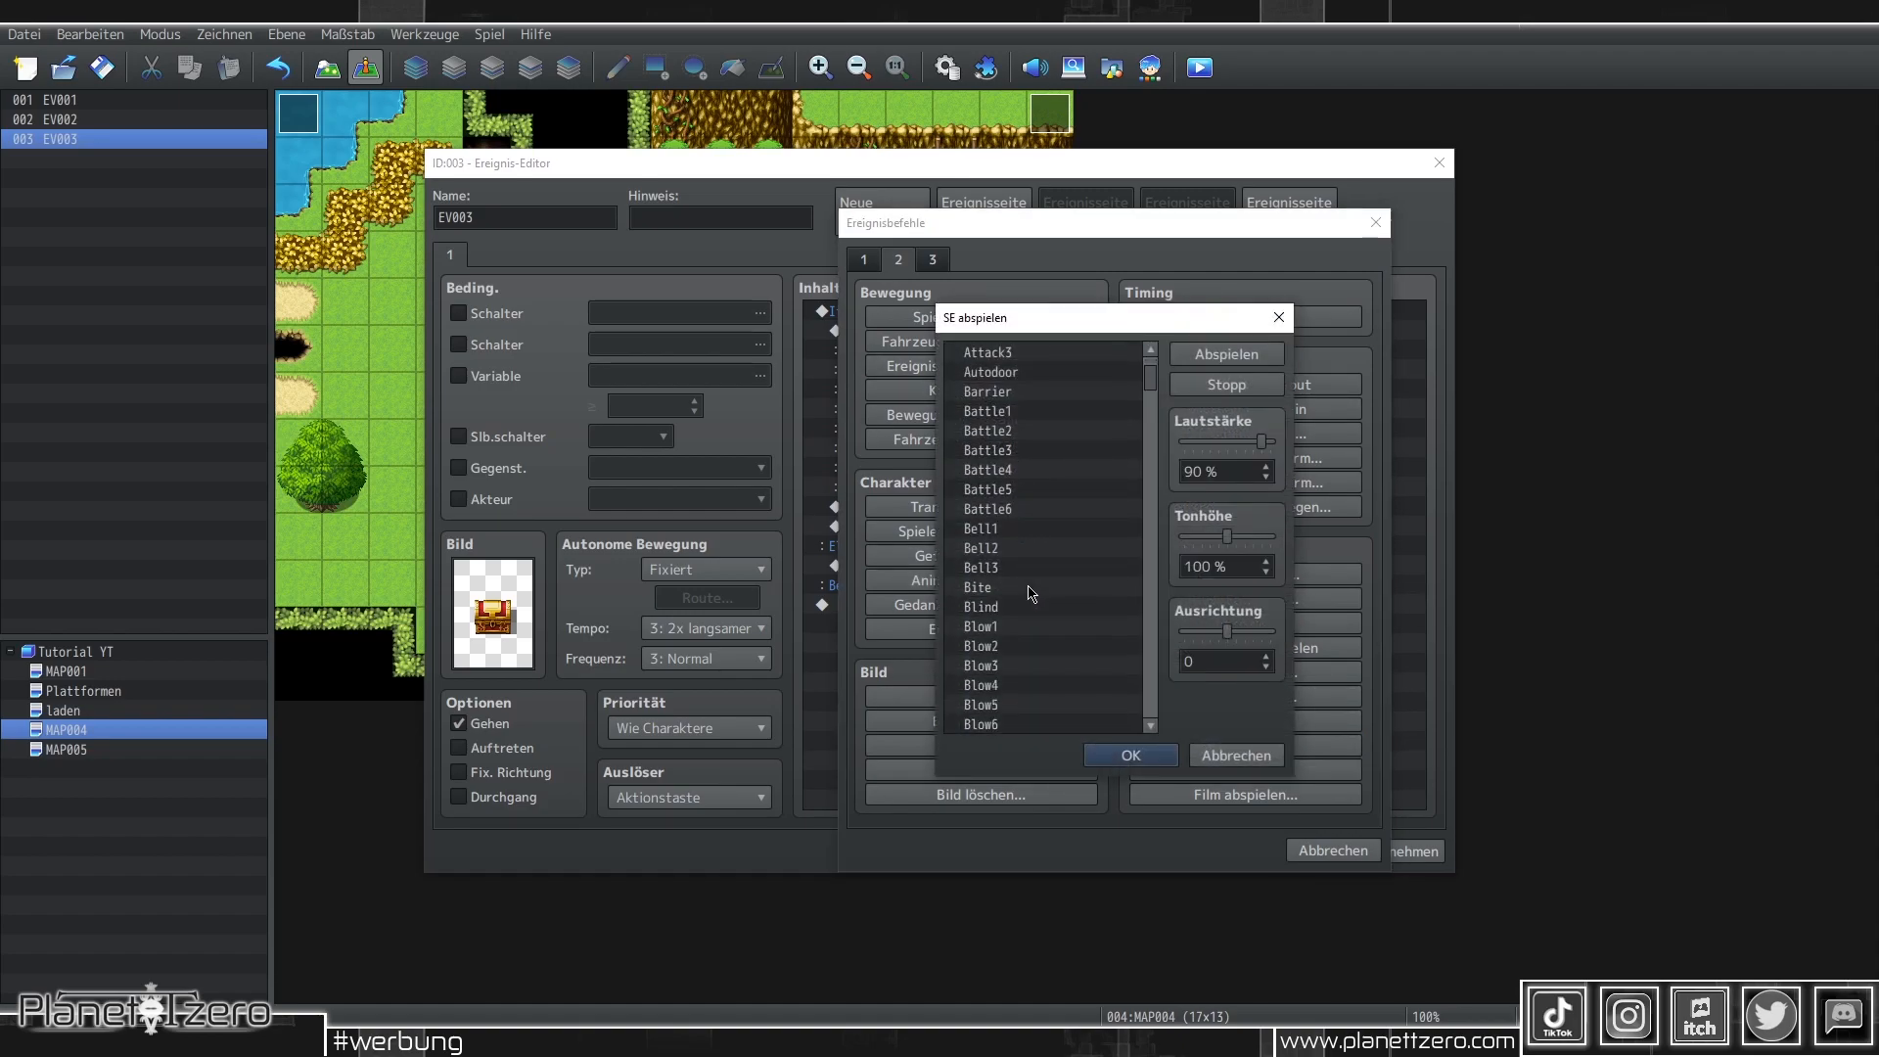
pyautogui.scroll(-5, 1030, 590)
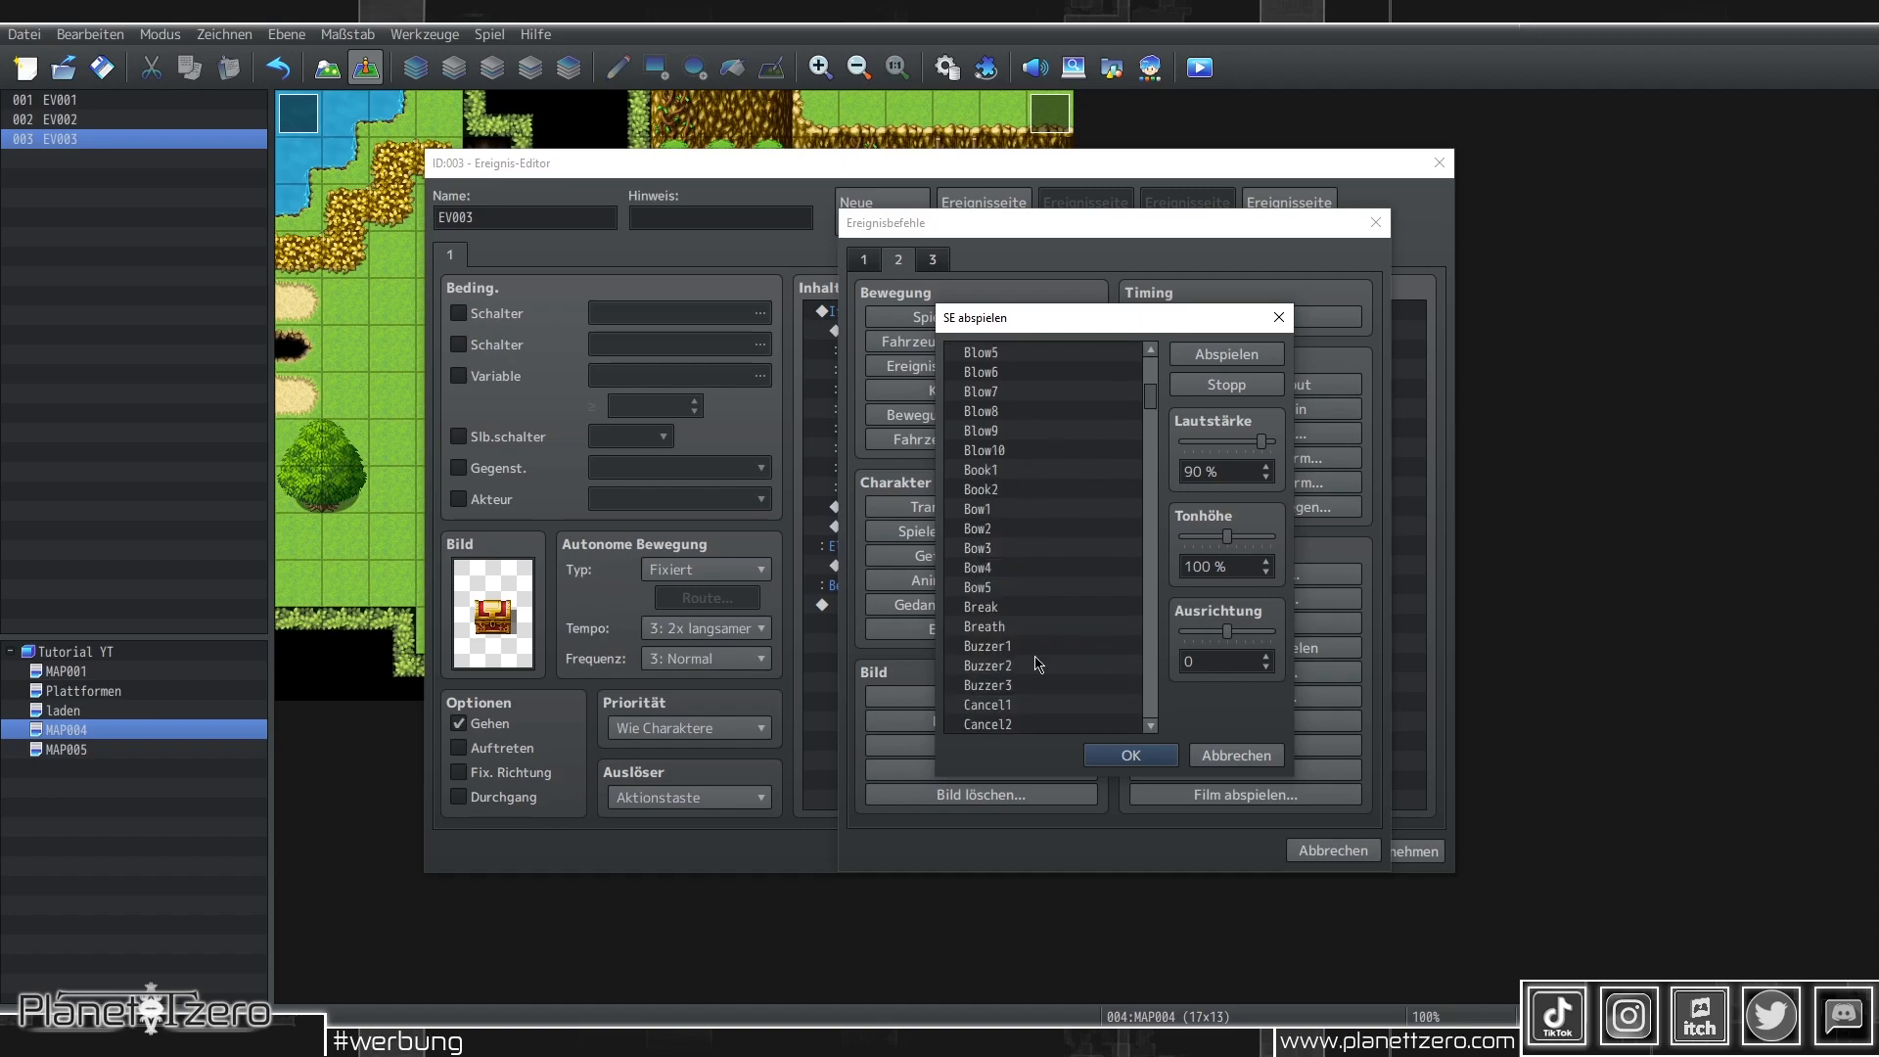
pyautogui.click(1033, 648)
pyautogui.click(1131, 756)
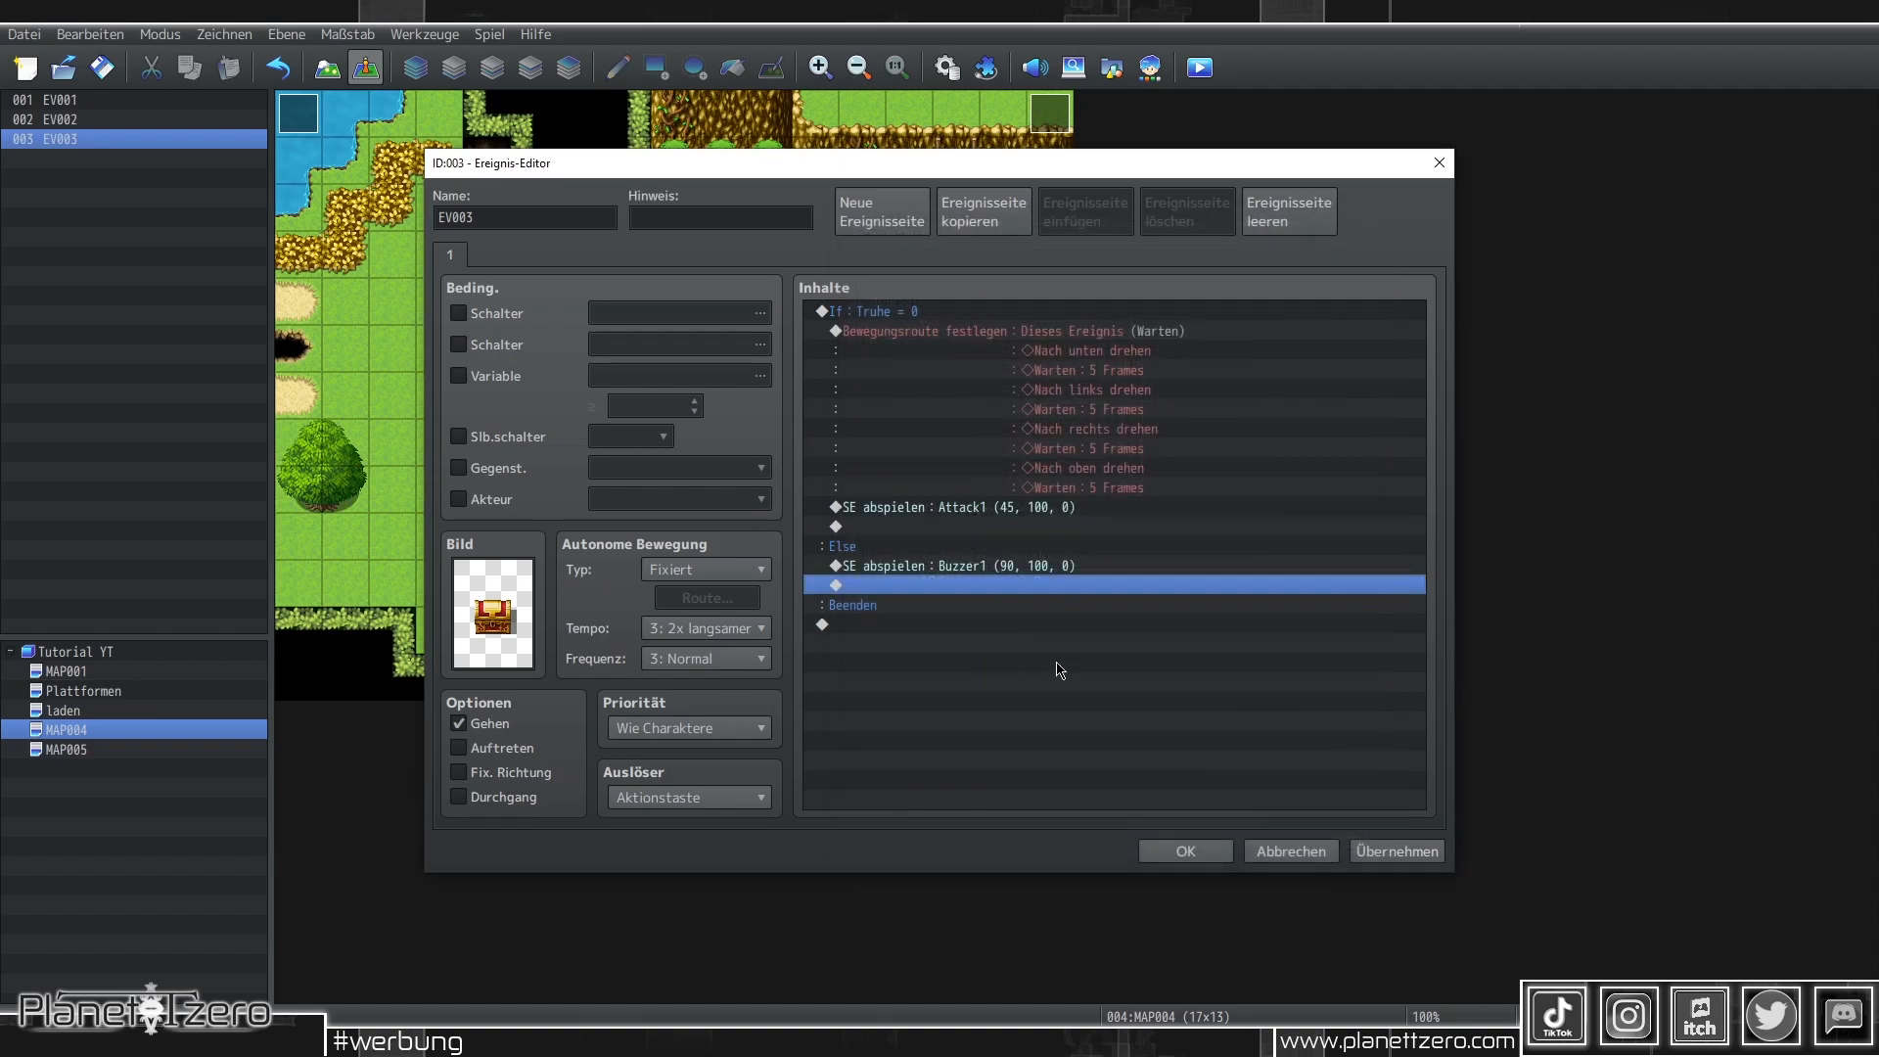
# Add a variable control command to the Else branch that sets 0011 Truhe to constant 0, and apply it
pyautogui.doubleClick(1040, 585)
pyautogui.click(864, 259)
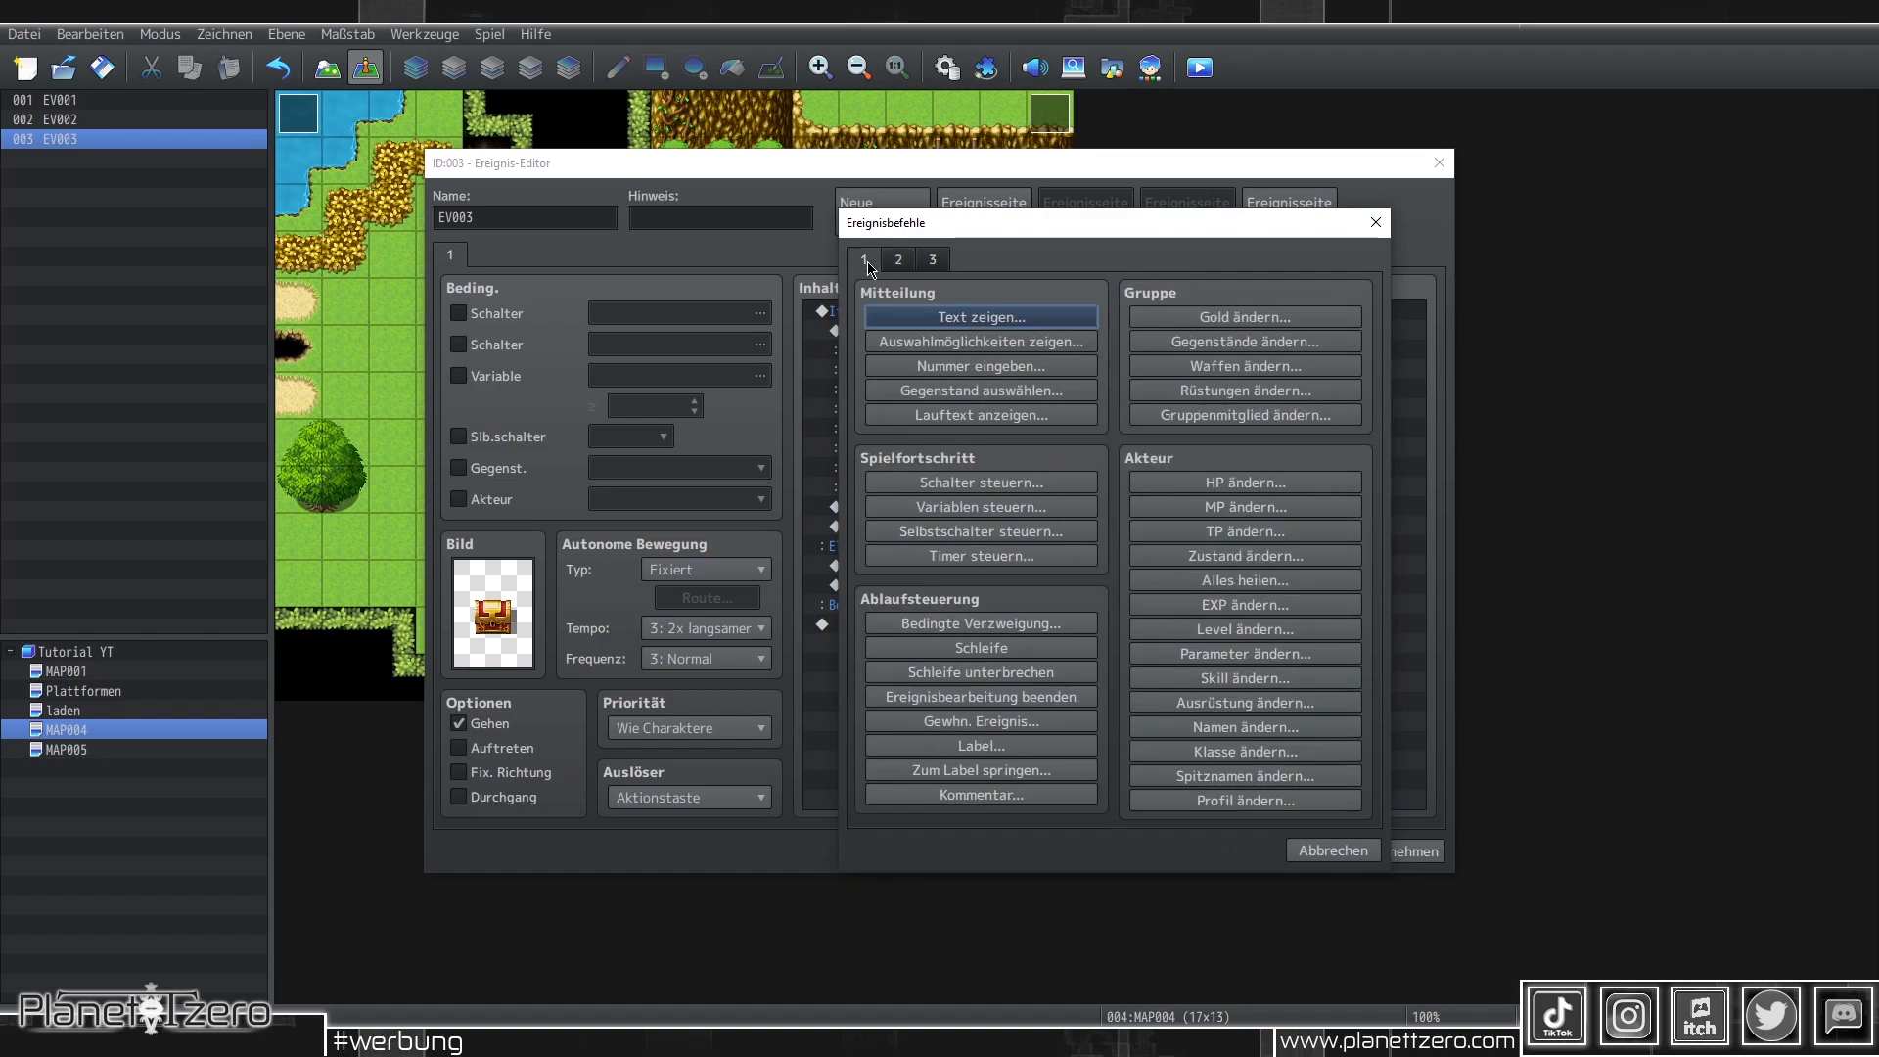
pyautogui.click(978, 505)
pyautogui.click(1116, 406)
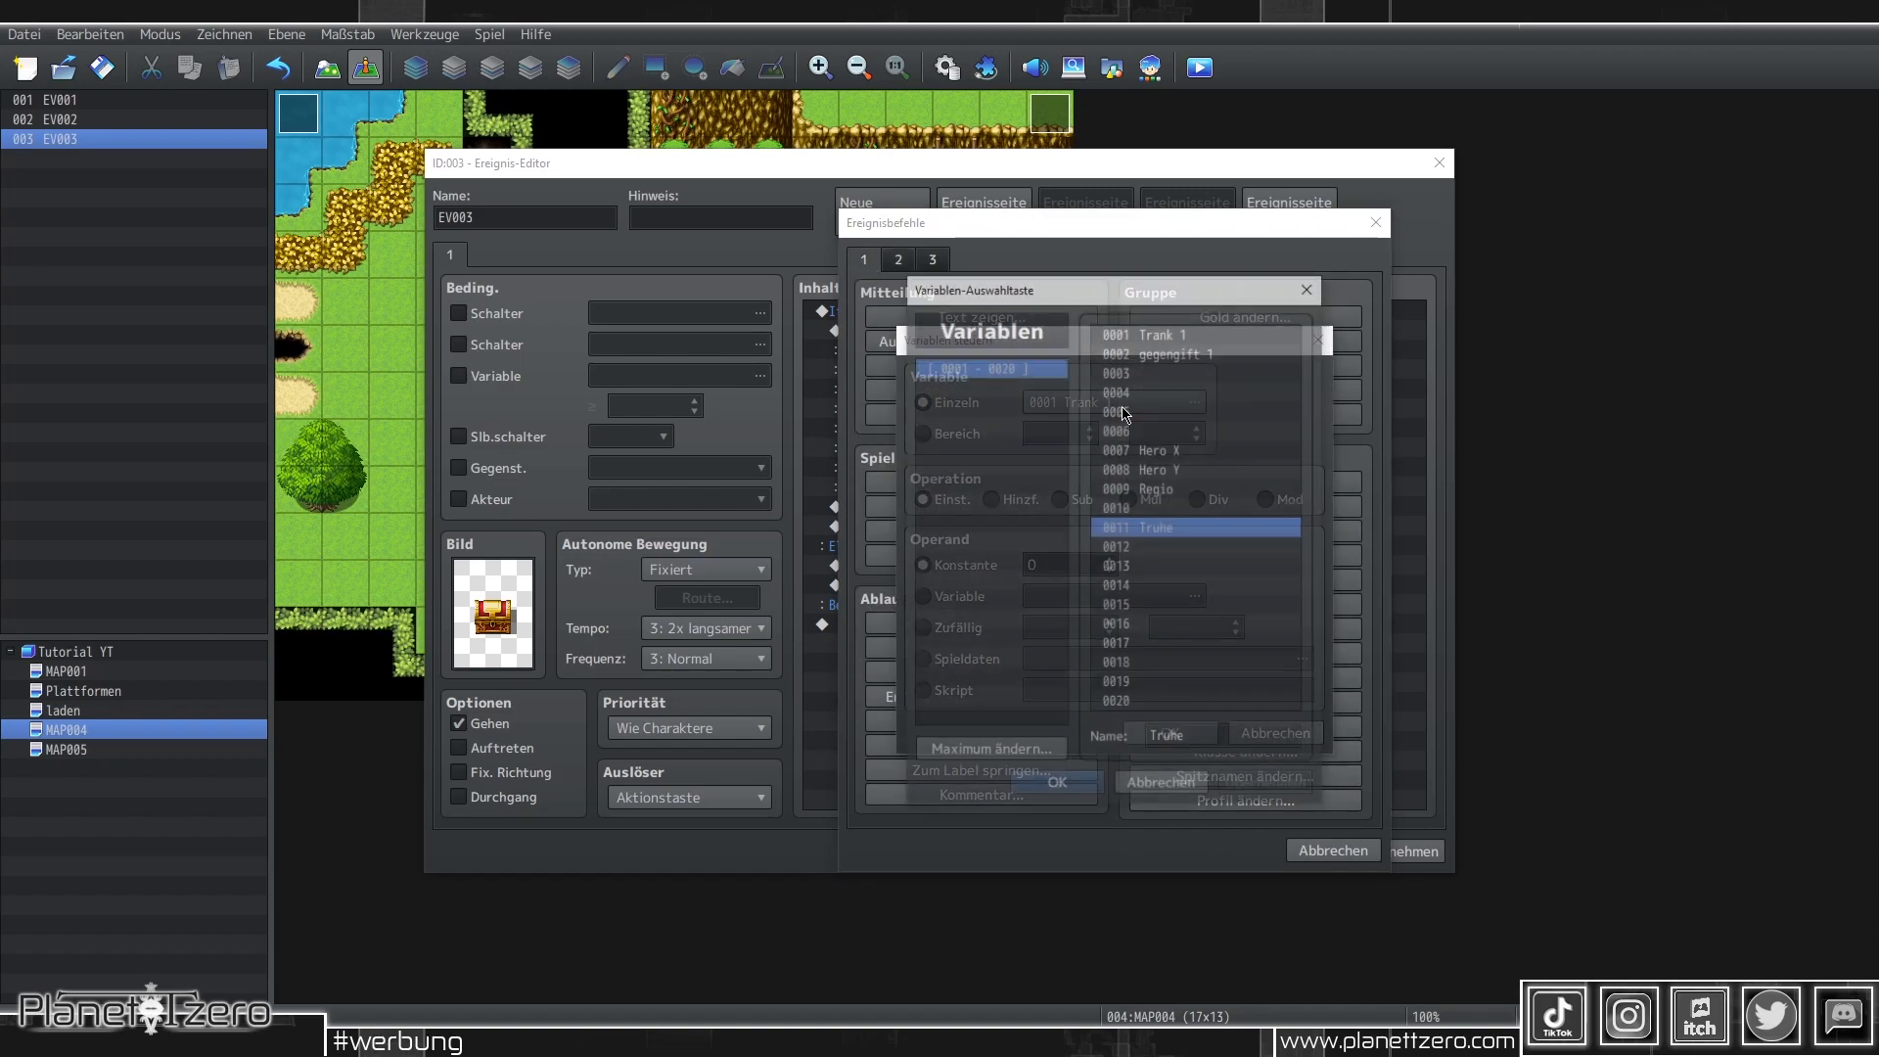
pyautogui.doubleClick(1151, 529)
pyautogui.click(1096, 722)
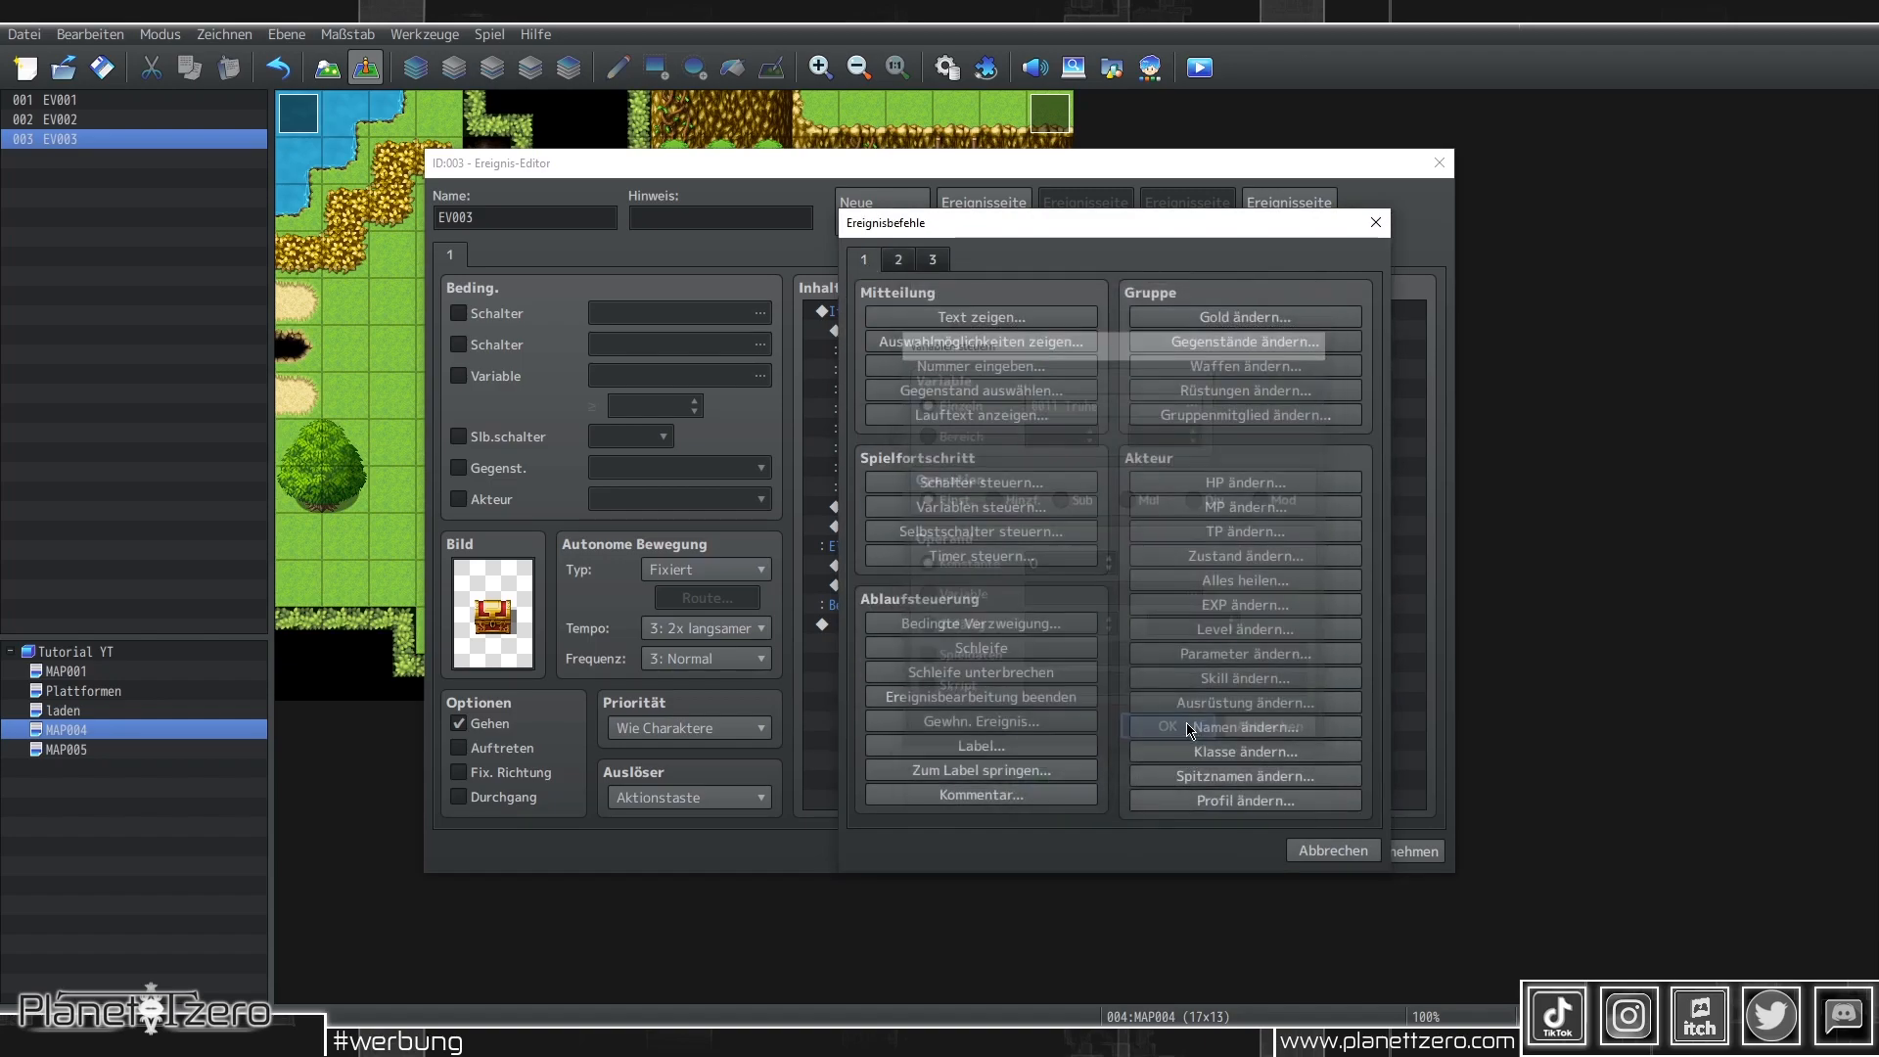
pyautogui.click(1395, 859)
# Copy the Truhe variable command below the Attack1 sound in the If branch, change it to add 1, and apply
pyautogui.click(1096, 525)
pyautogui.hotkey('ctrl', 'v')
pyautogui.doubleClick(1089, 523)
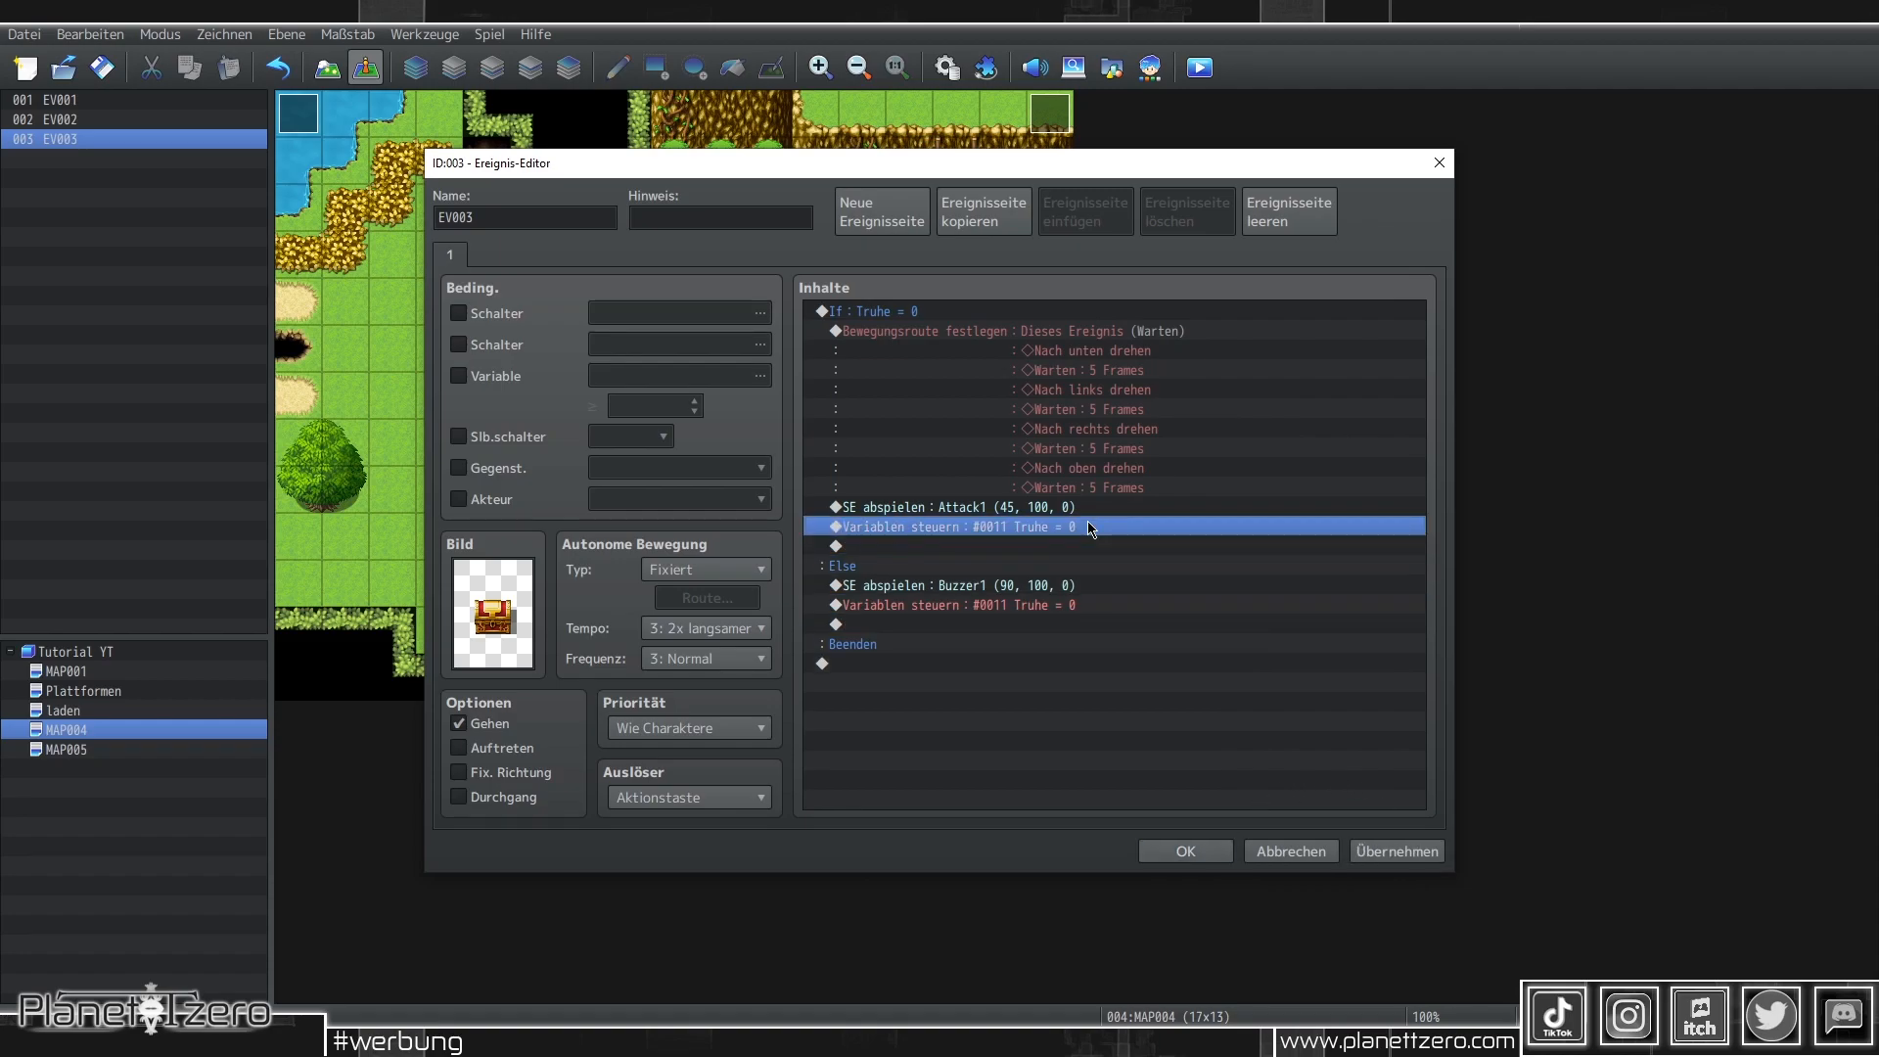
pyautogui.click(1007, 503)
pyautogui.click(1109, 561)
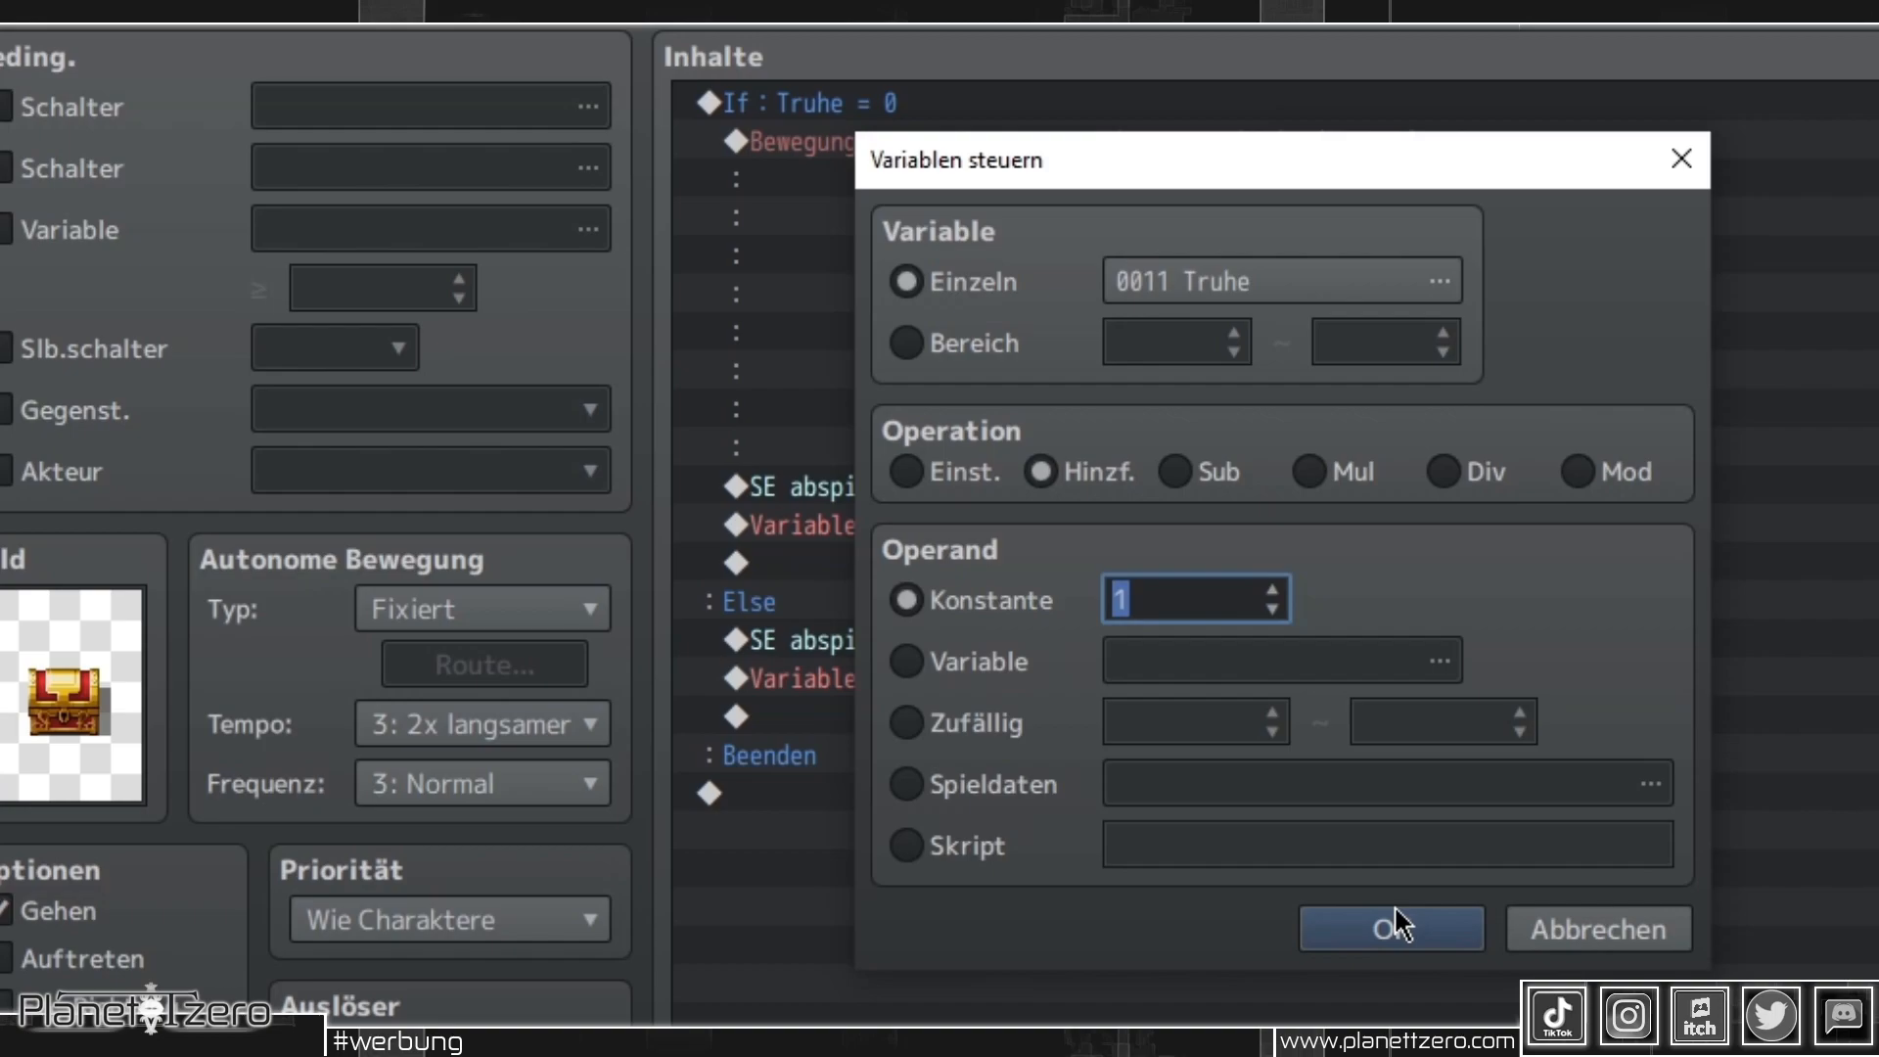
pyautogui.click(1393, 927)
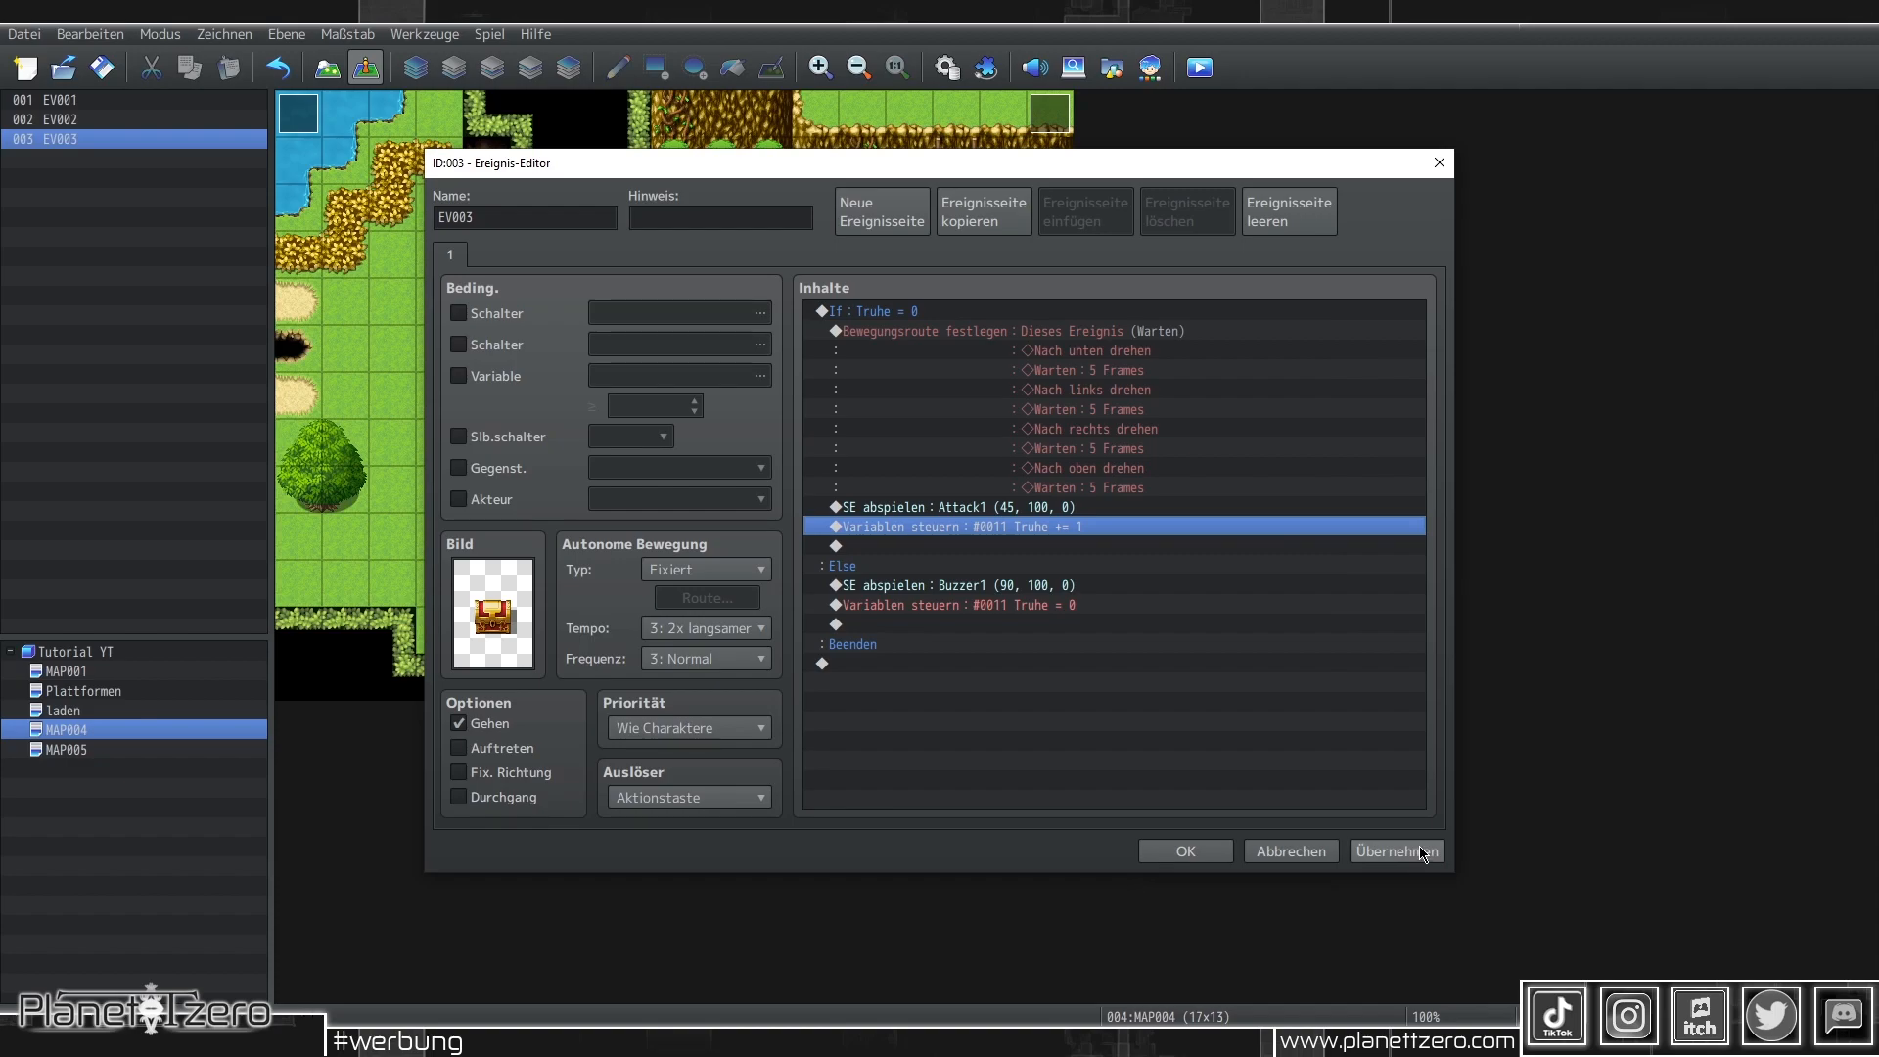
pyautogui.click(1395, 852)
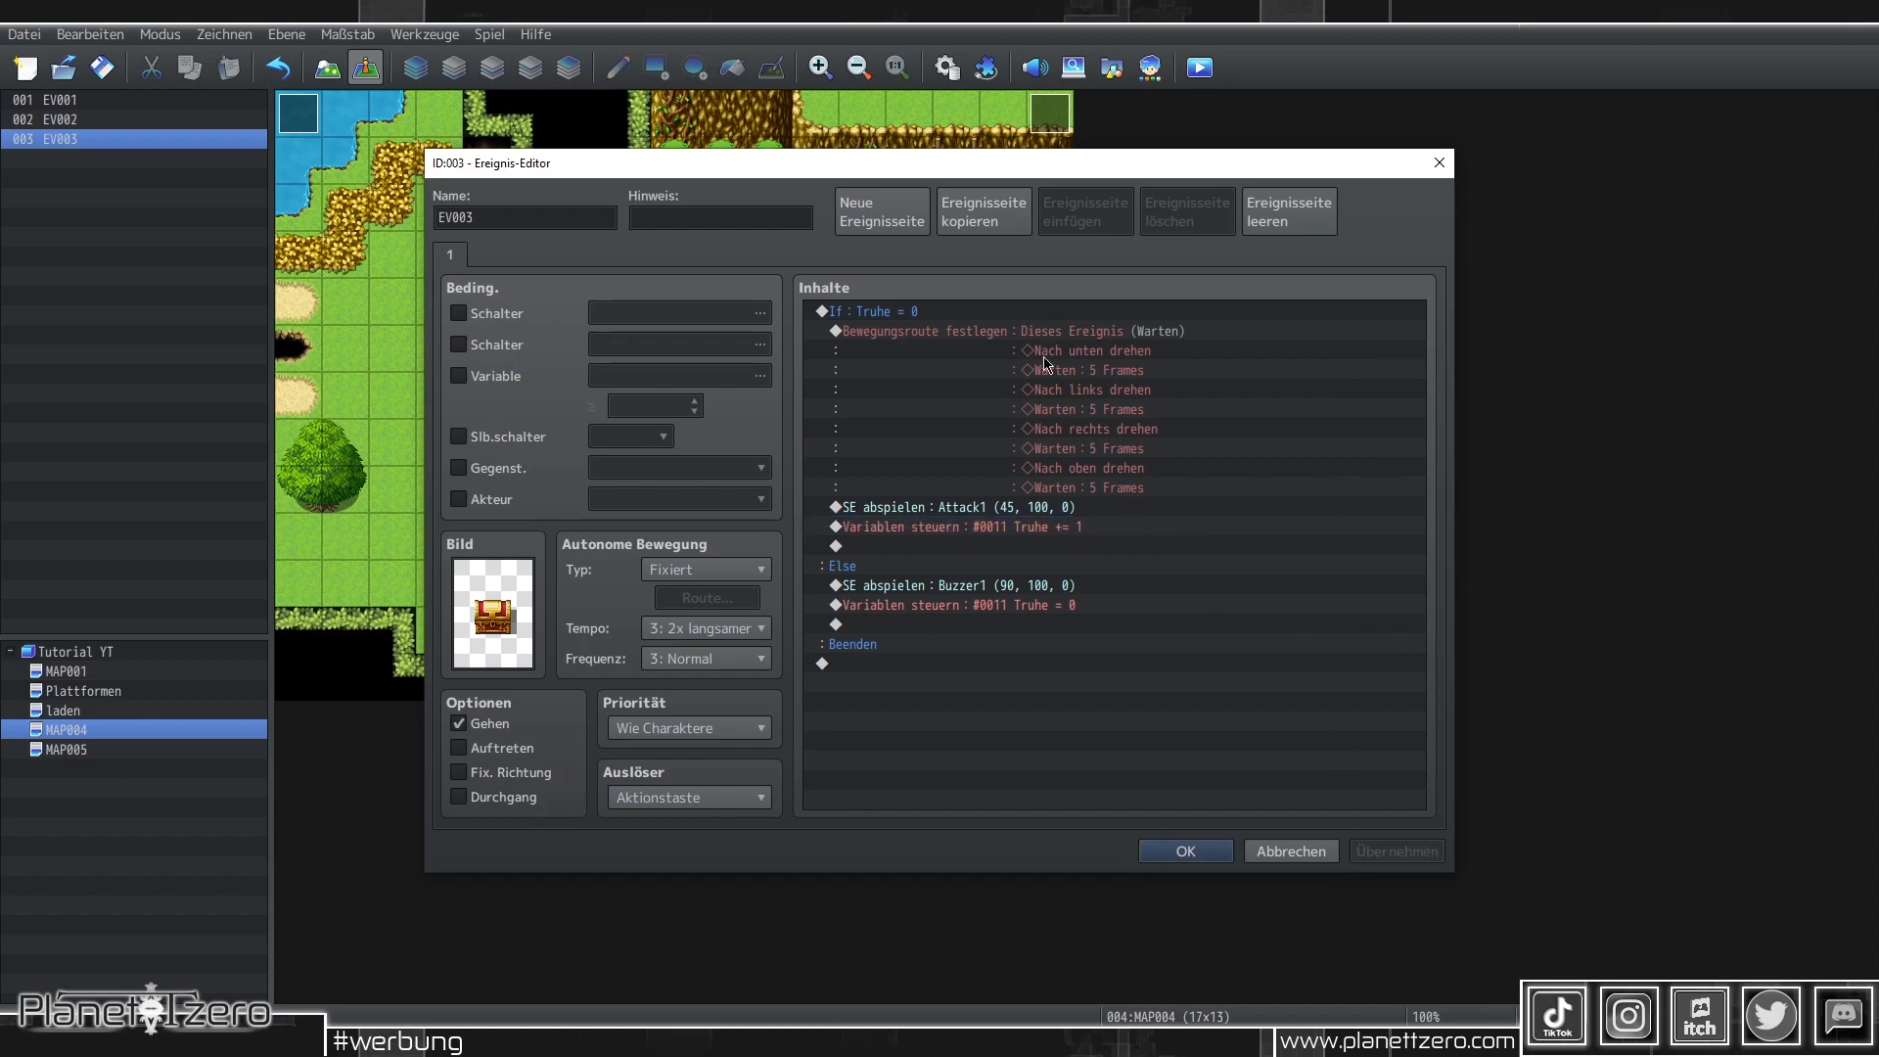
# Create a second event page and assign it the open red chest image from !Chest
pyautogui.click(881, 212)
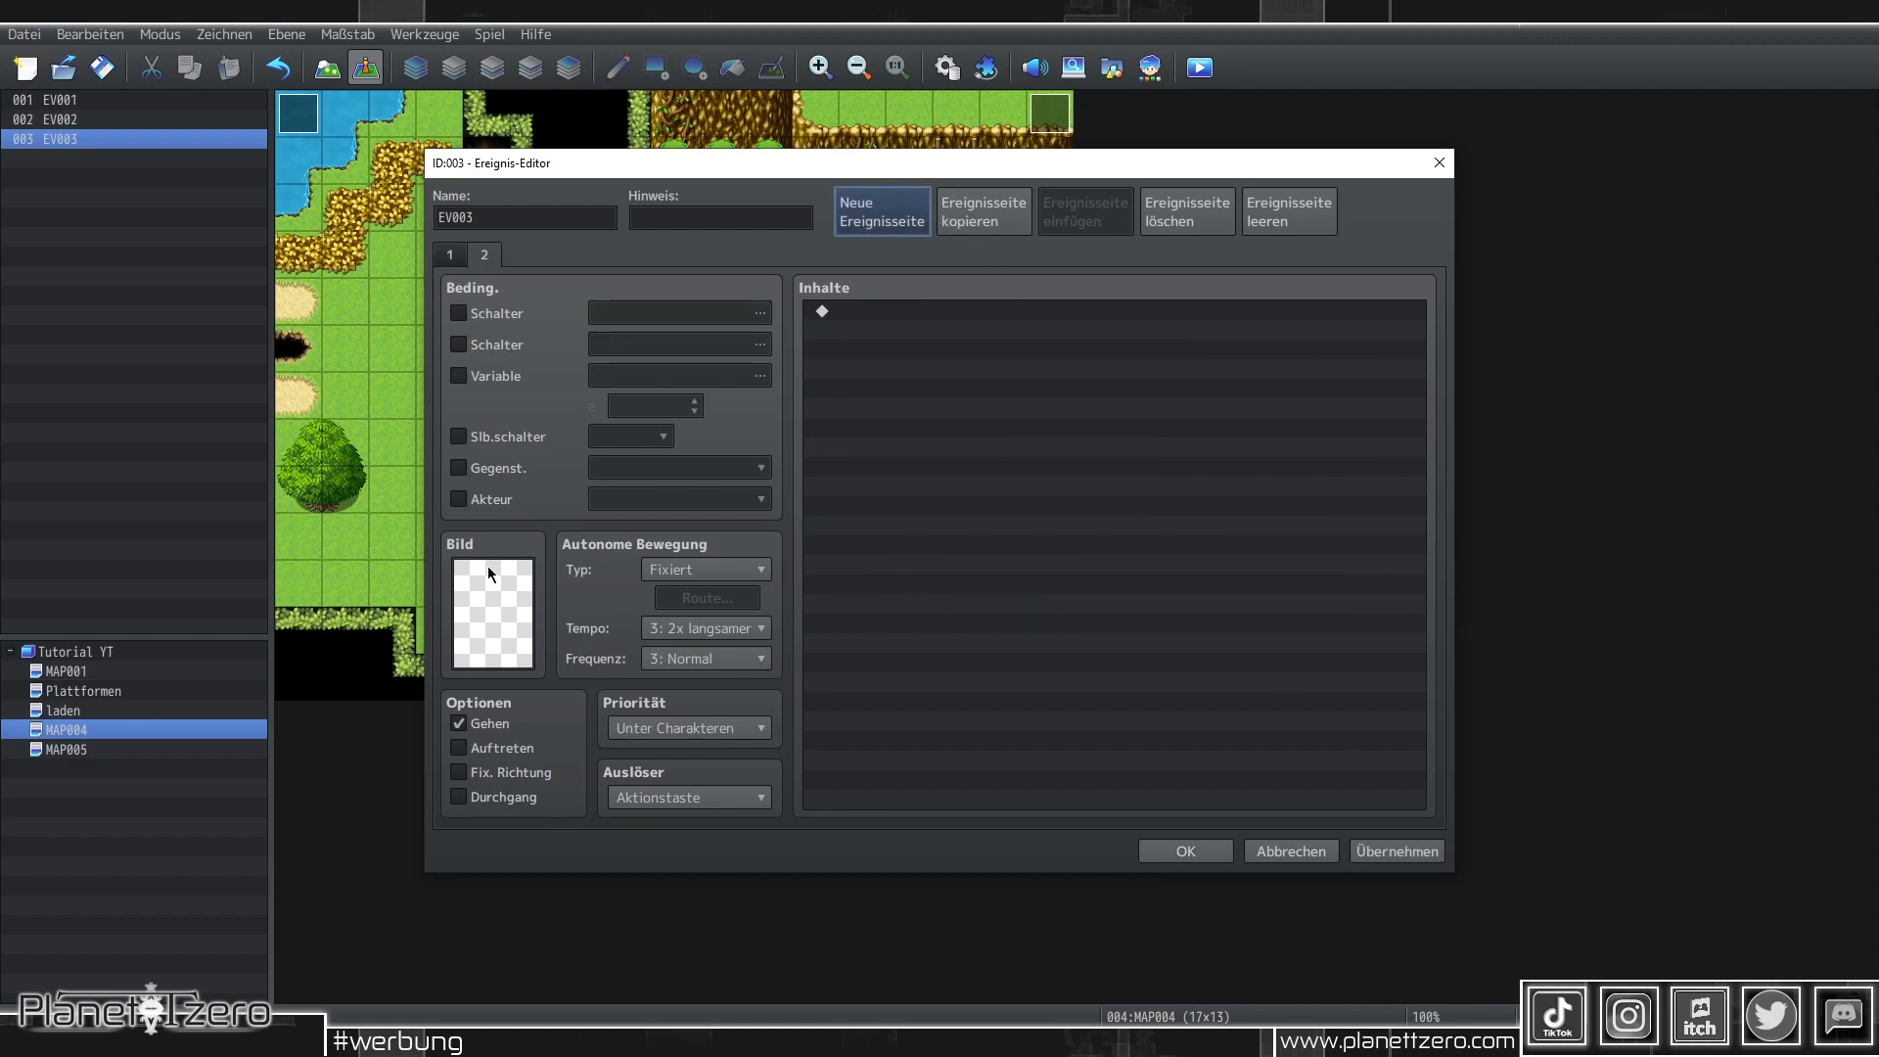
pyautogui.doubleClick(494, 609)
pyautogui.click(824, 445)
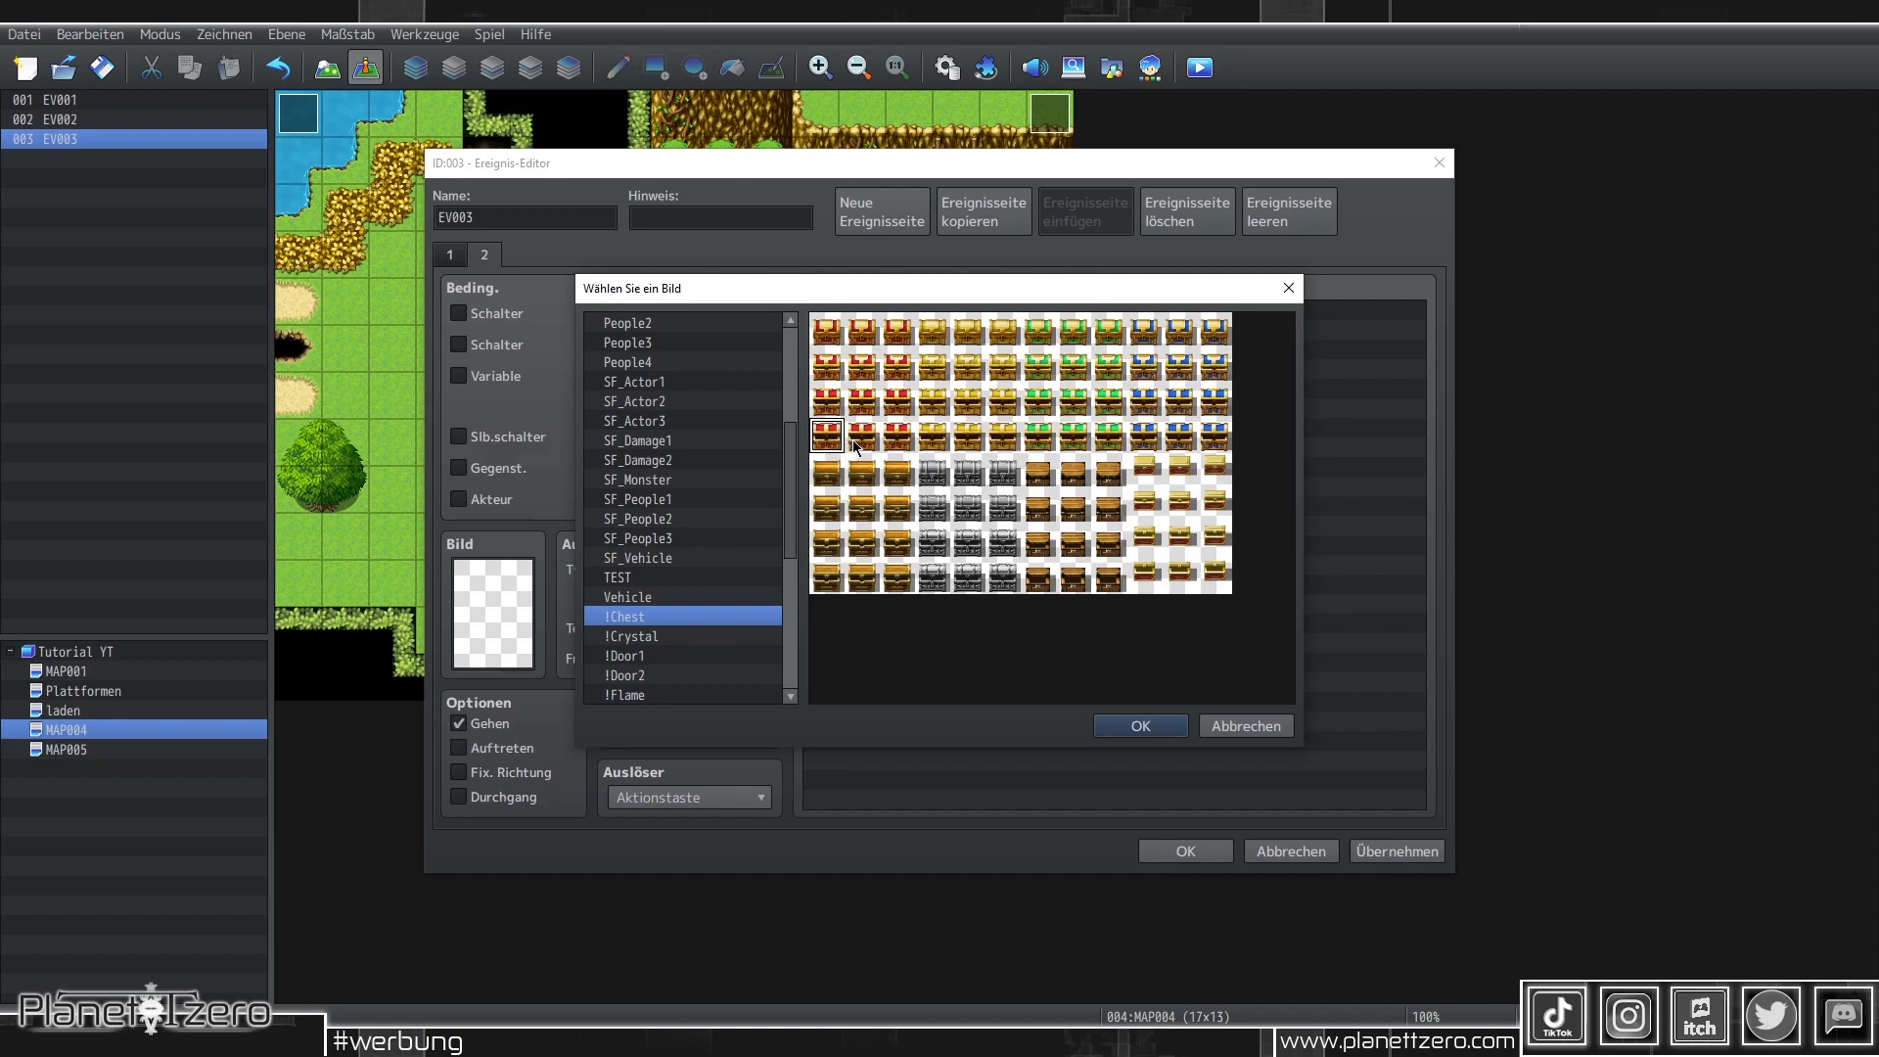
pyautogui.doubleClick(855, 446)
# Enable the variable condition on the second page, raise its minimum value by one, and save the event
pyautogui.click(487, 378)
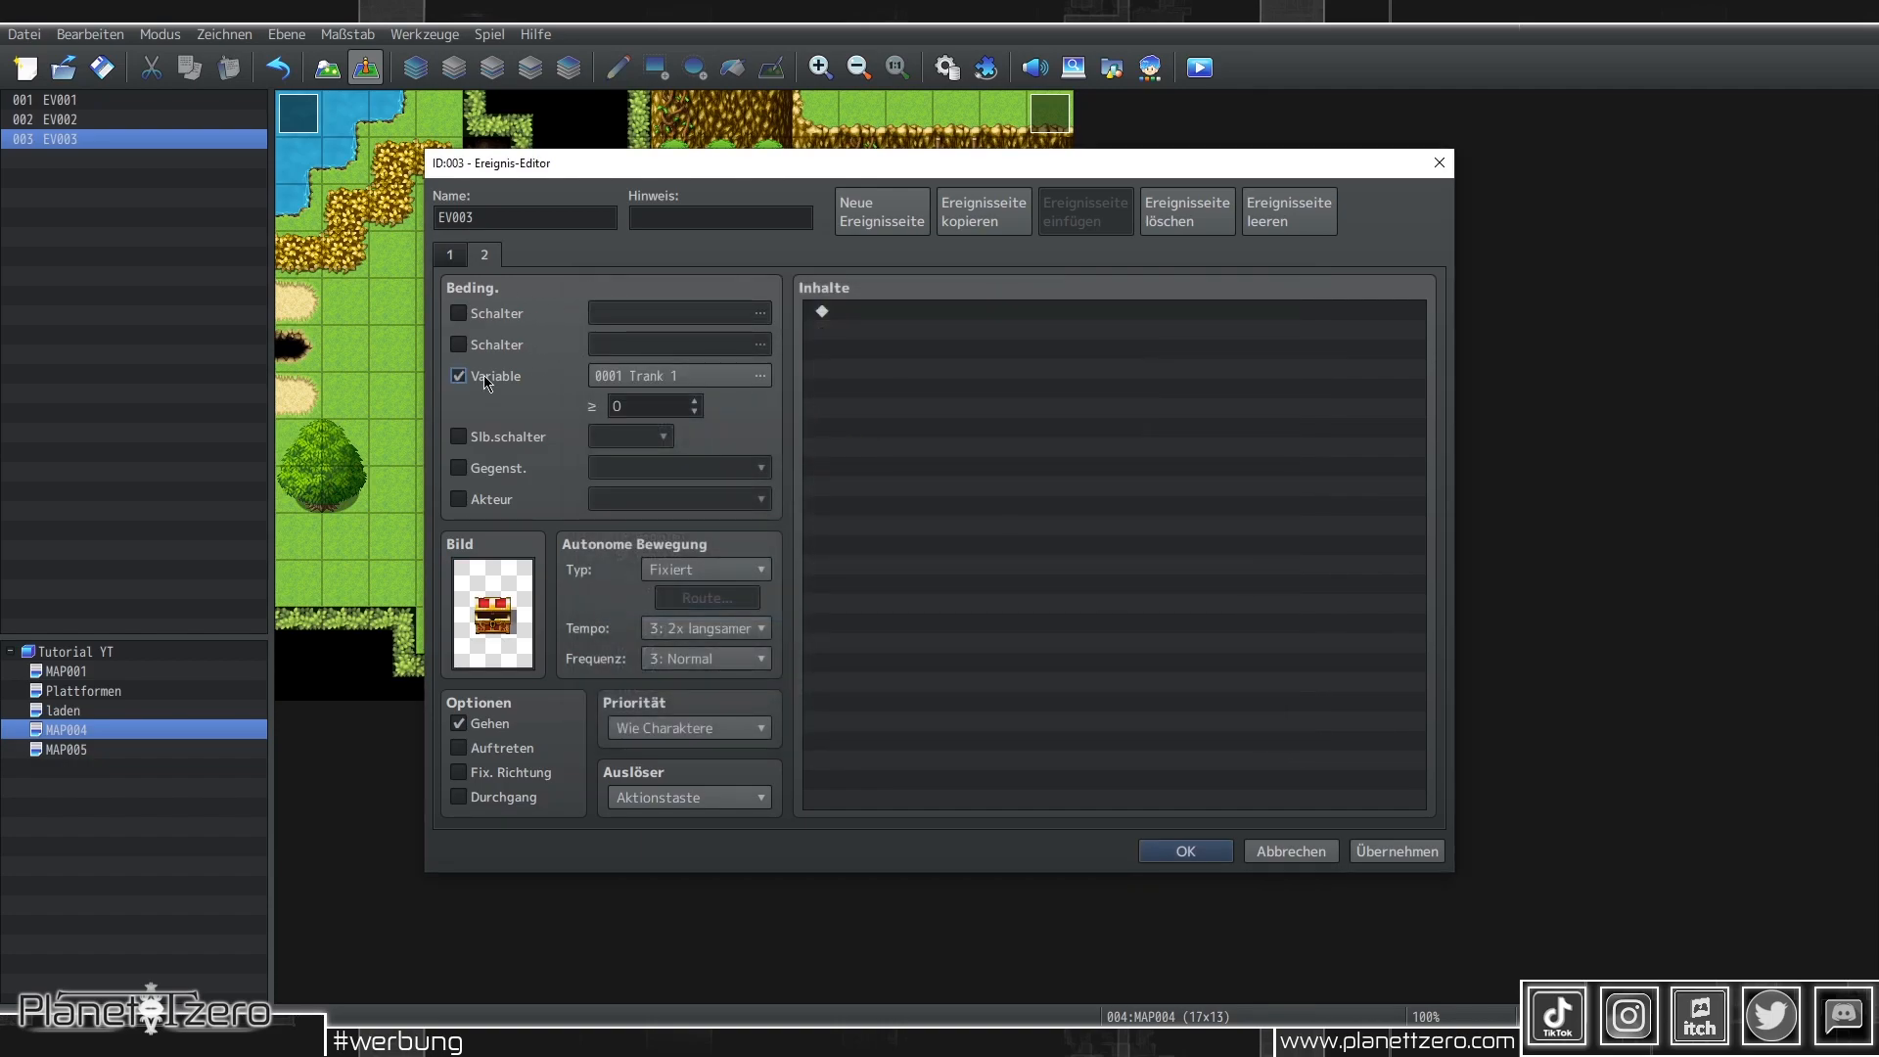
pyautogui.click(696, 401)
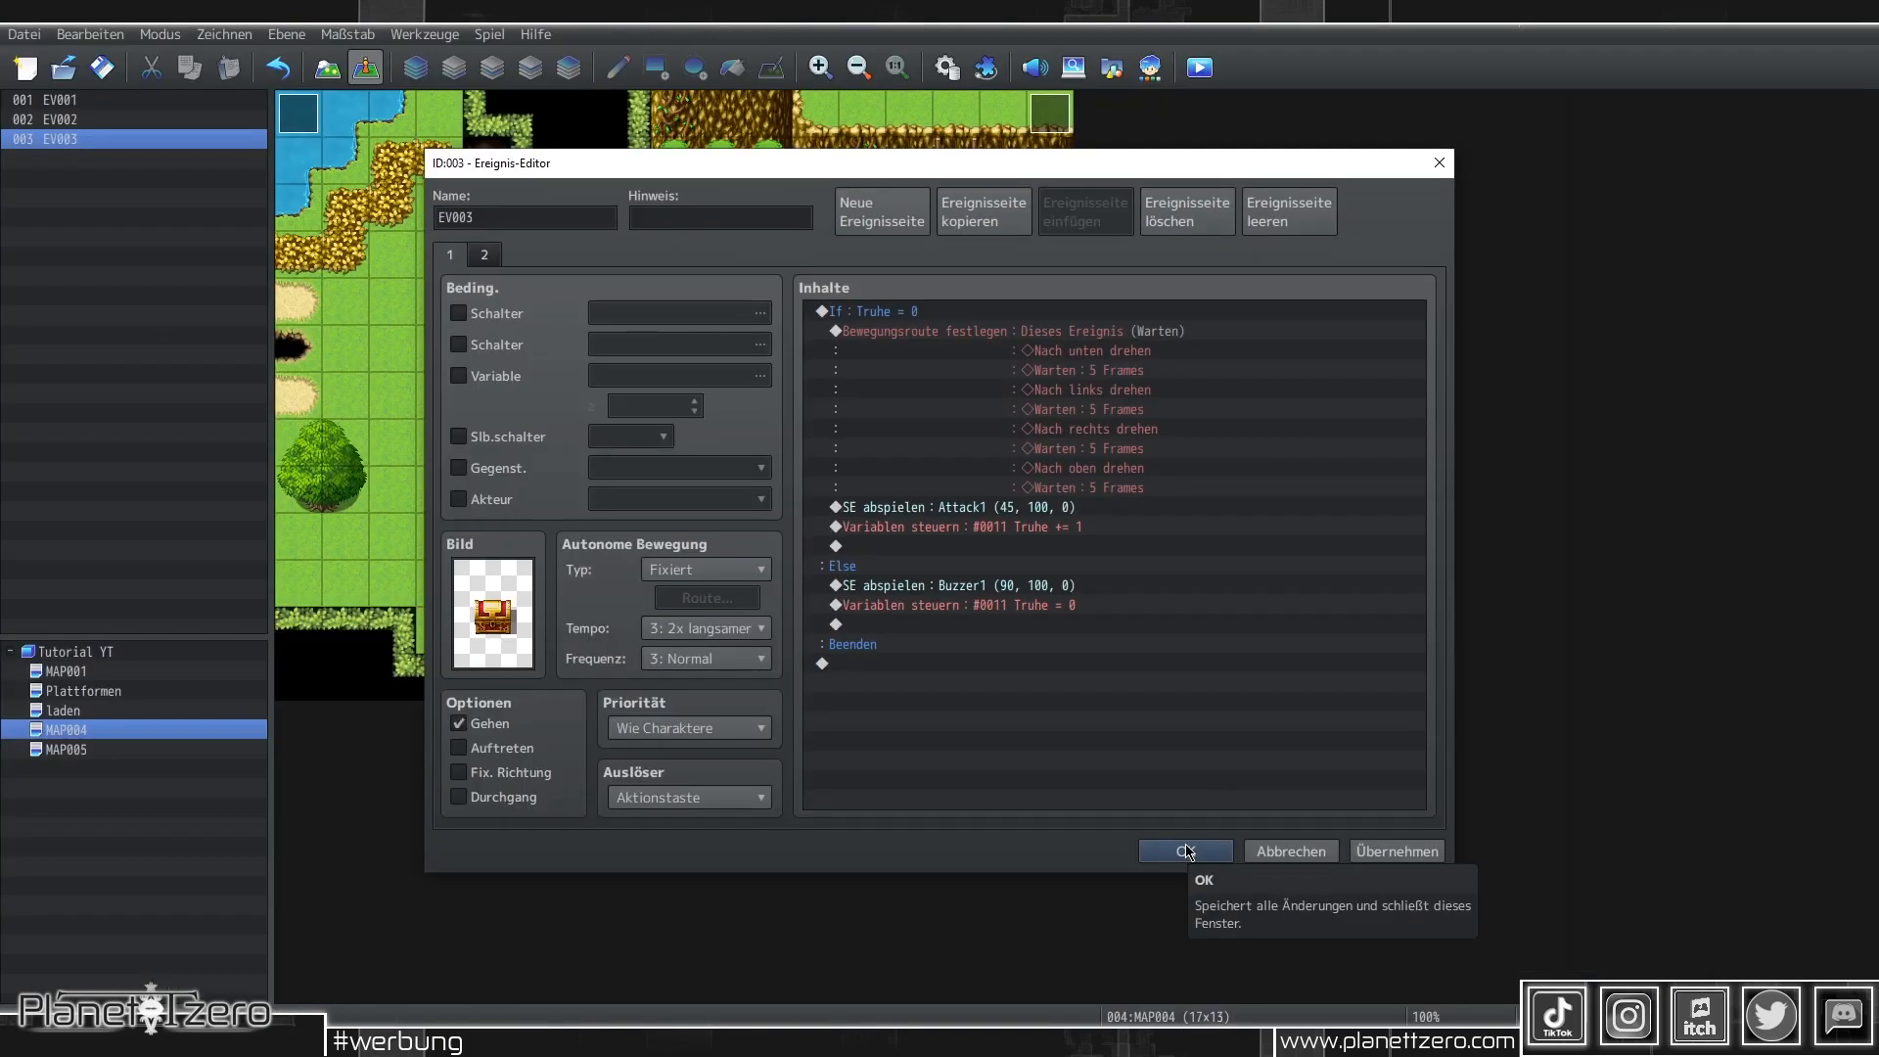
pyautogui.click(1187, 848)
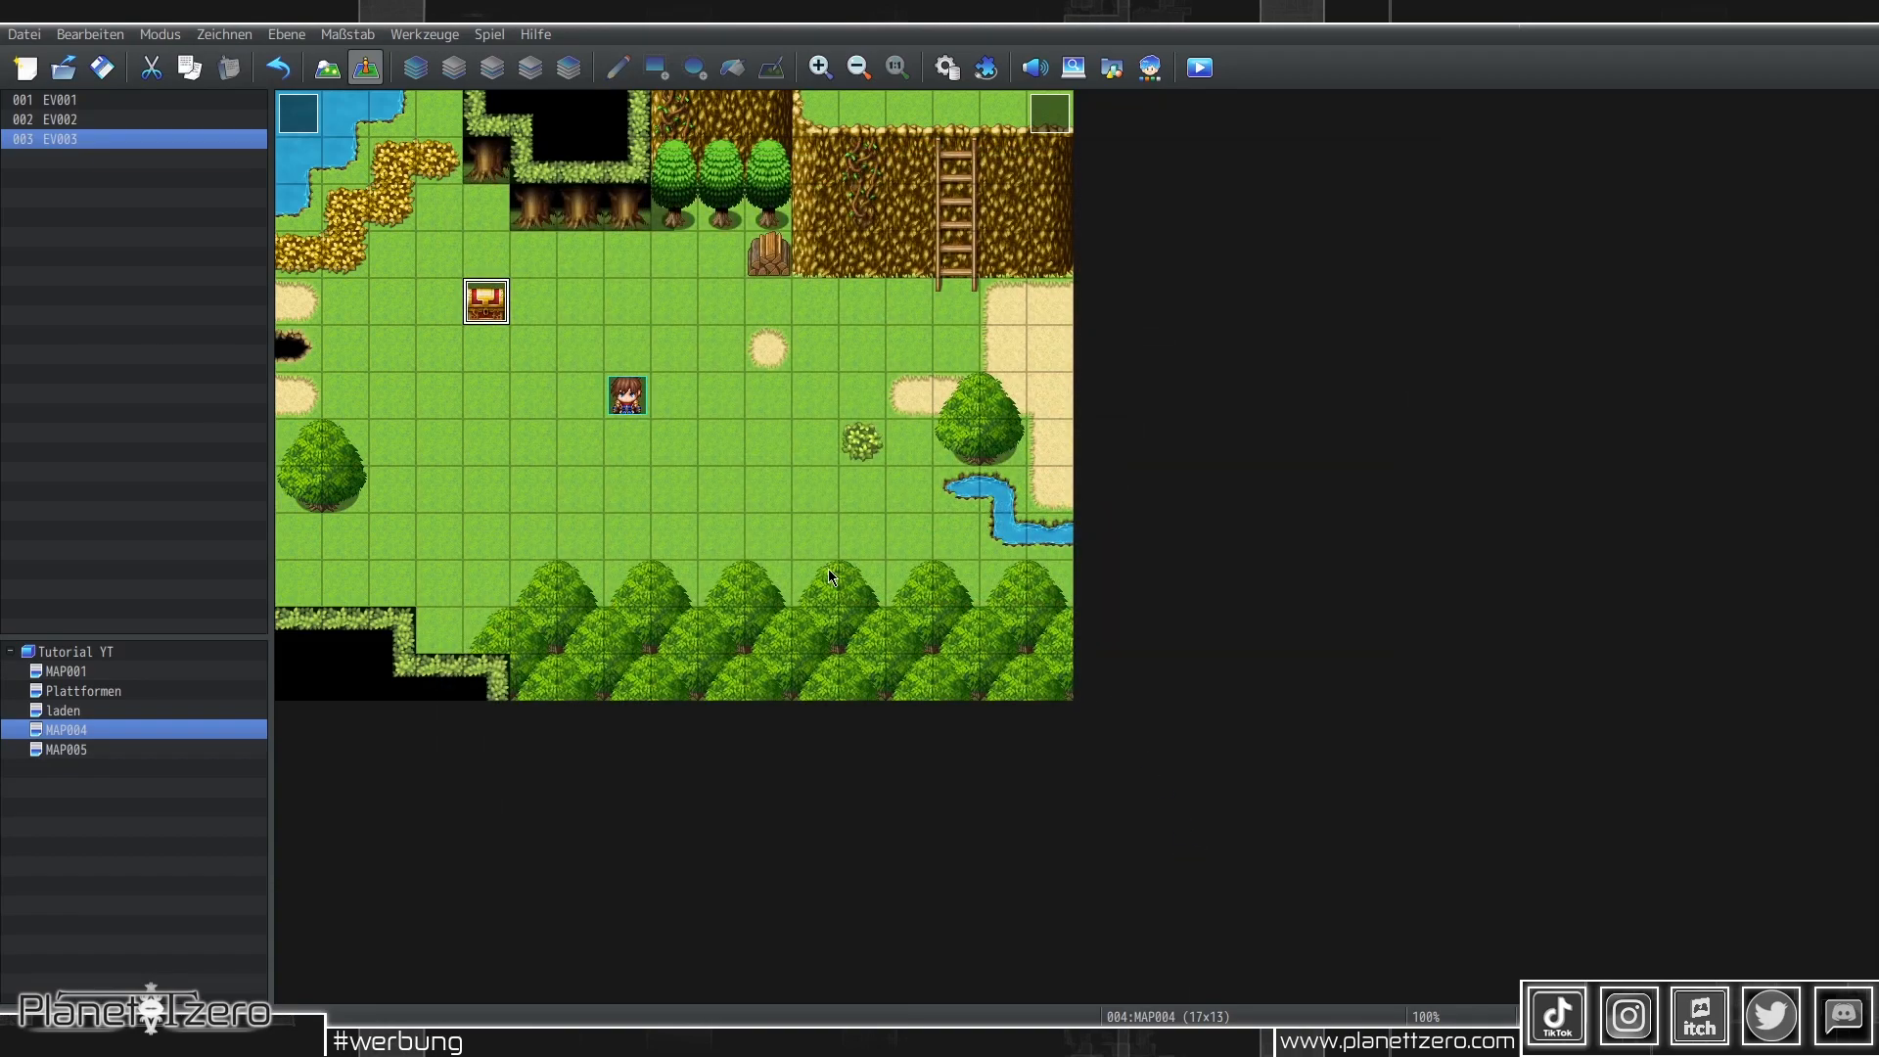
# Copy the chest event onto the adjacent tile to its right and change its conditional branch to Truhe = 1
pyautogui.hotkey('ctrl', 'c')
pyautogui.click(545, 303)
pyautogui.hotkey('ctrl', 'v')
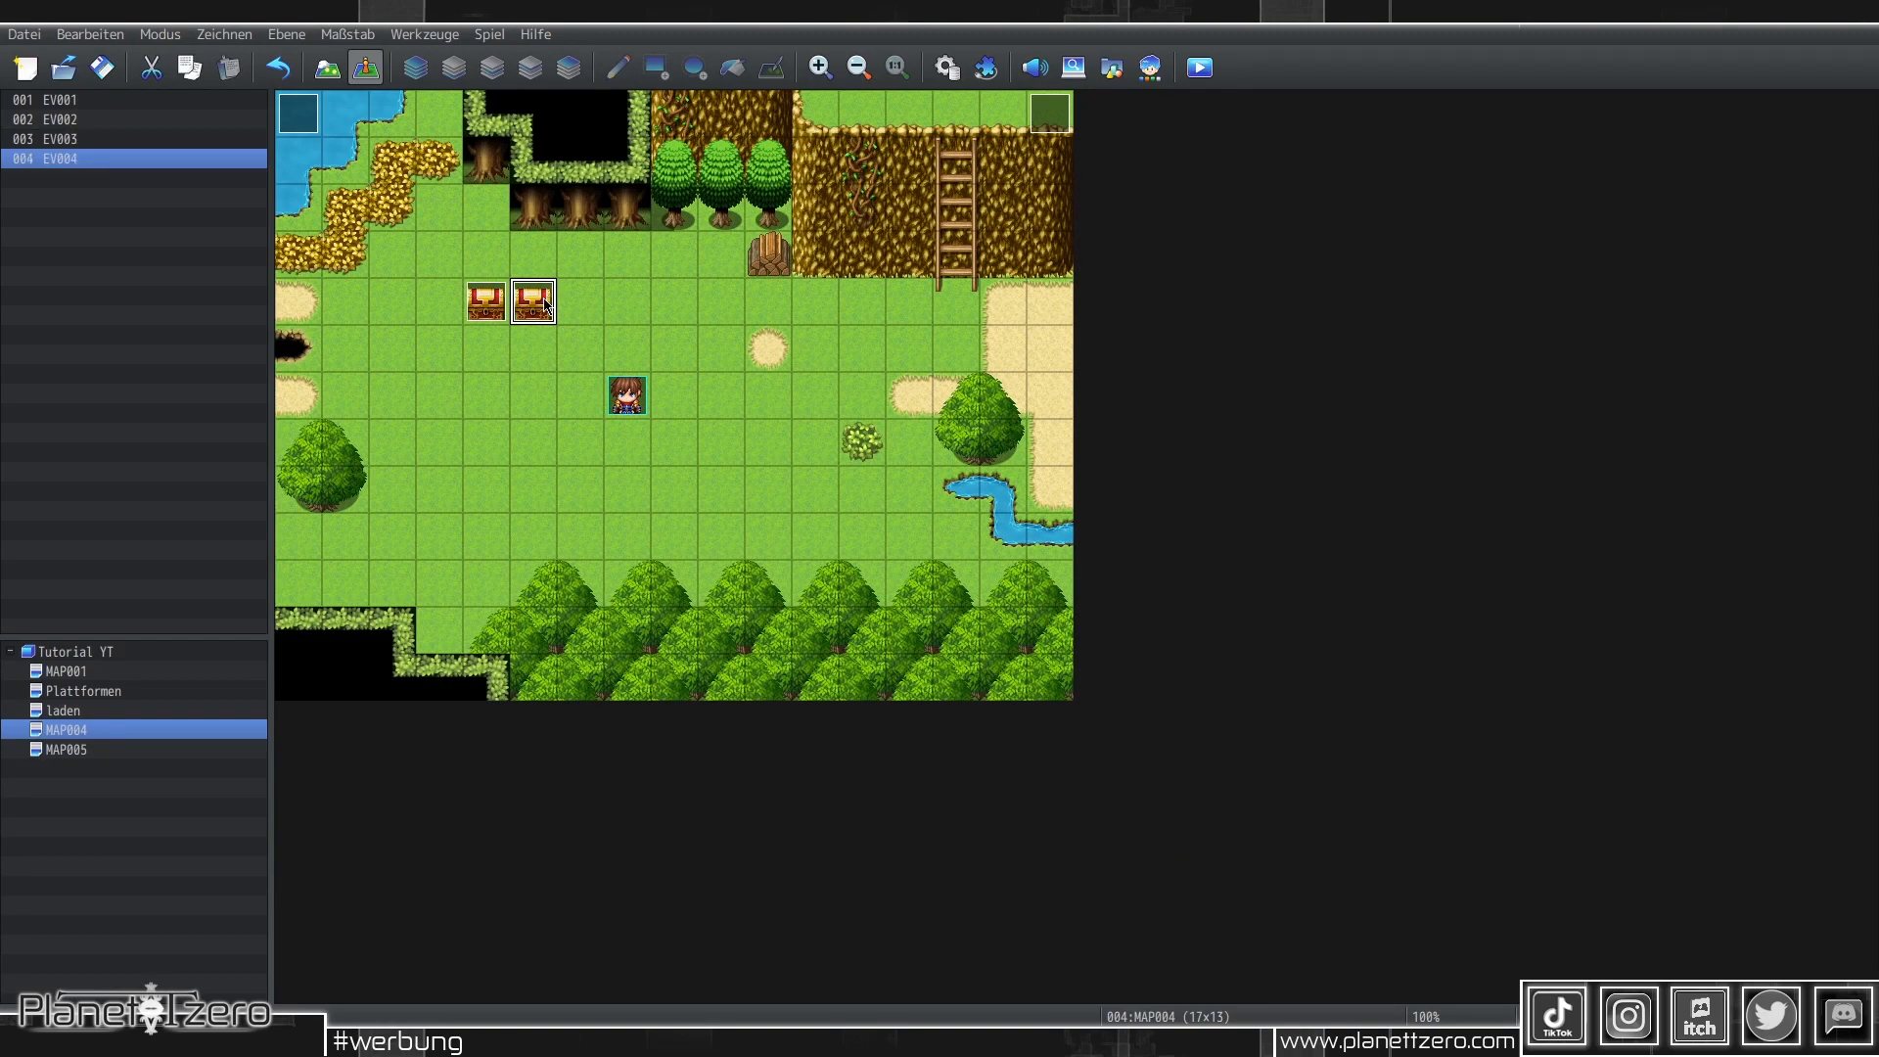
pyautogui.doubleClick(546, 304)
pyautogui.doubleClick(925, 314)
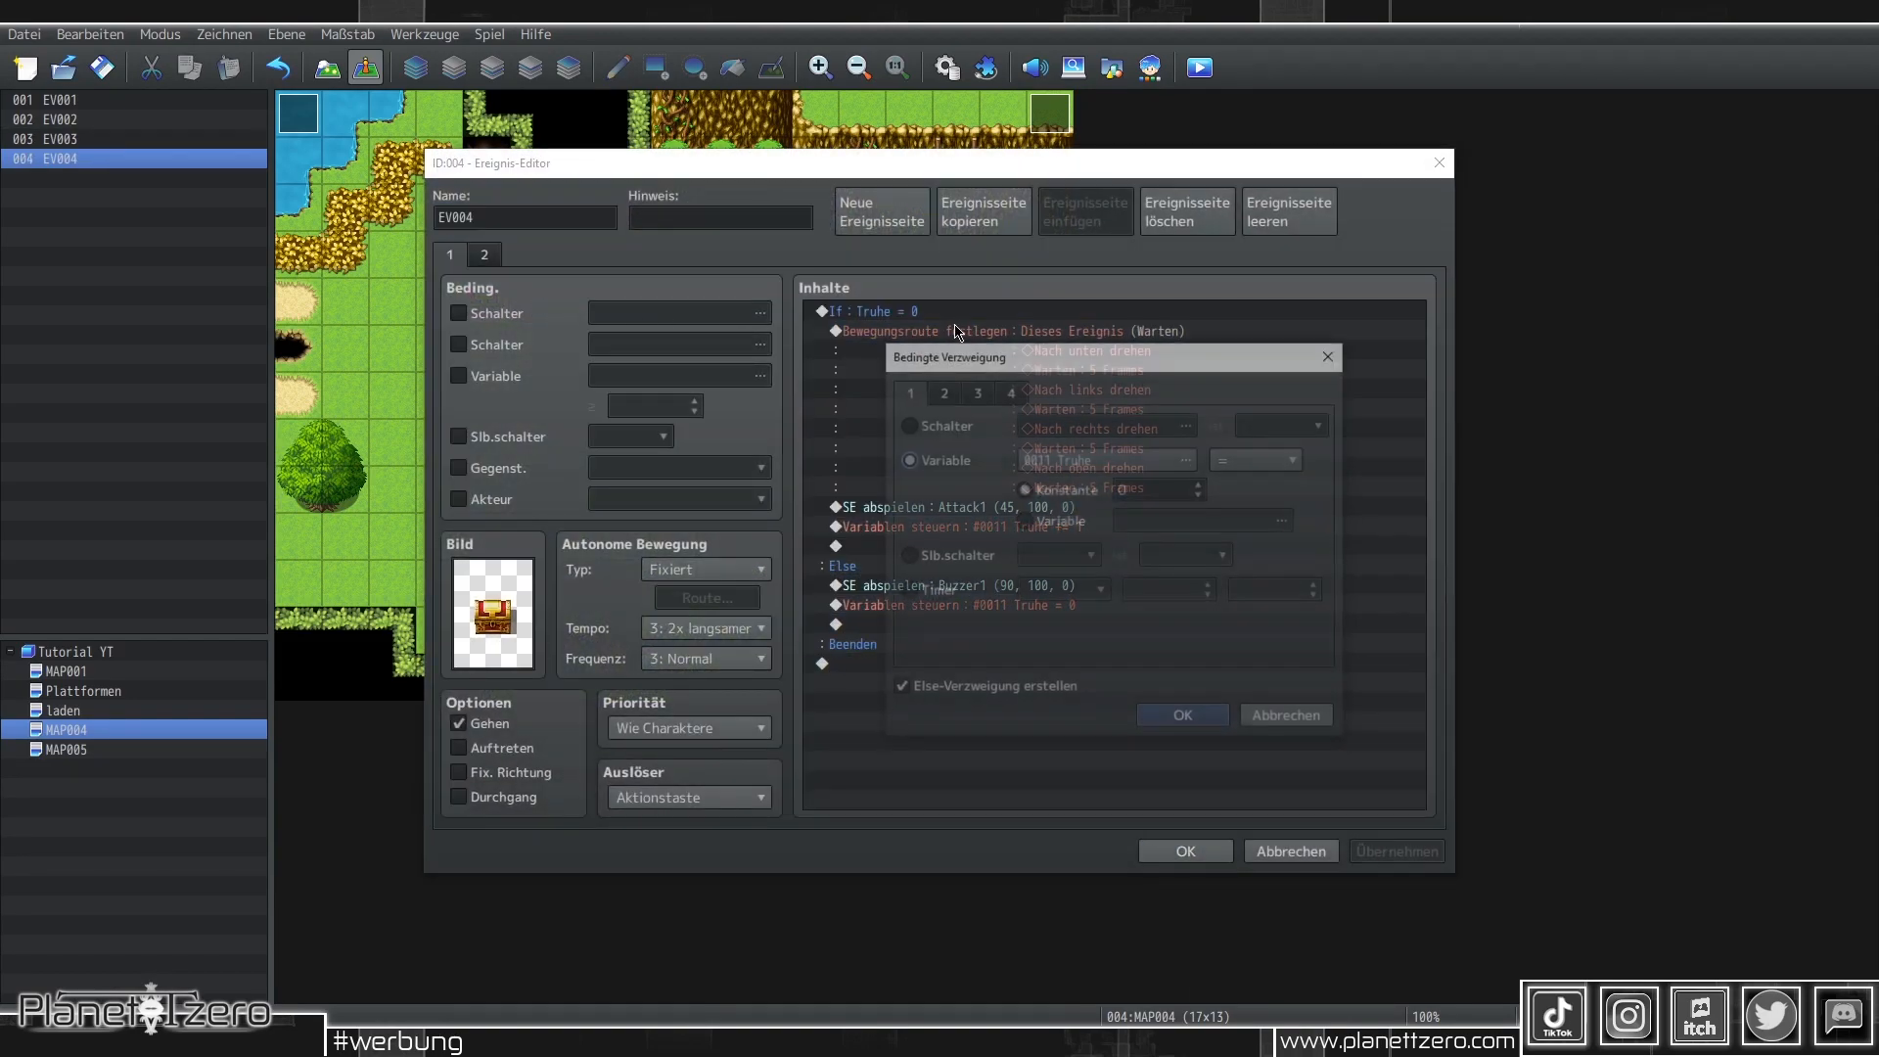
pyautogui.click(1199, 483)
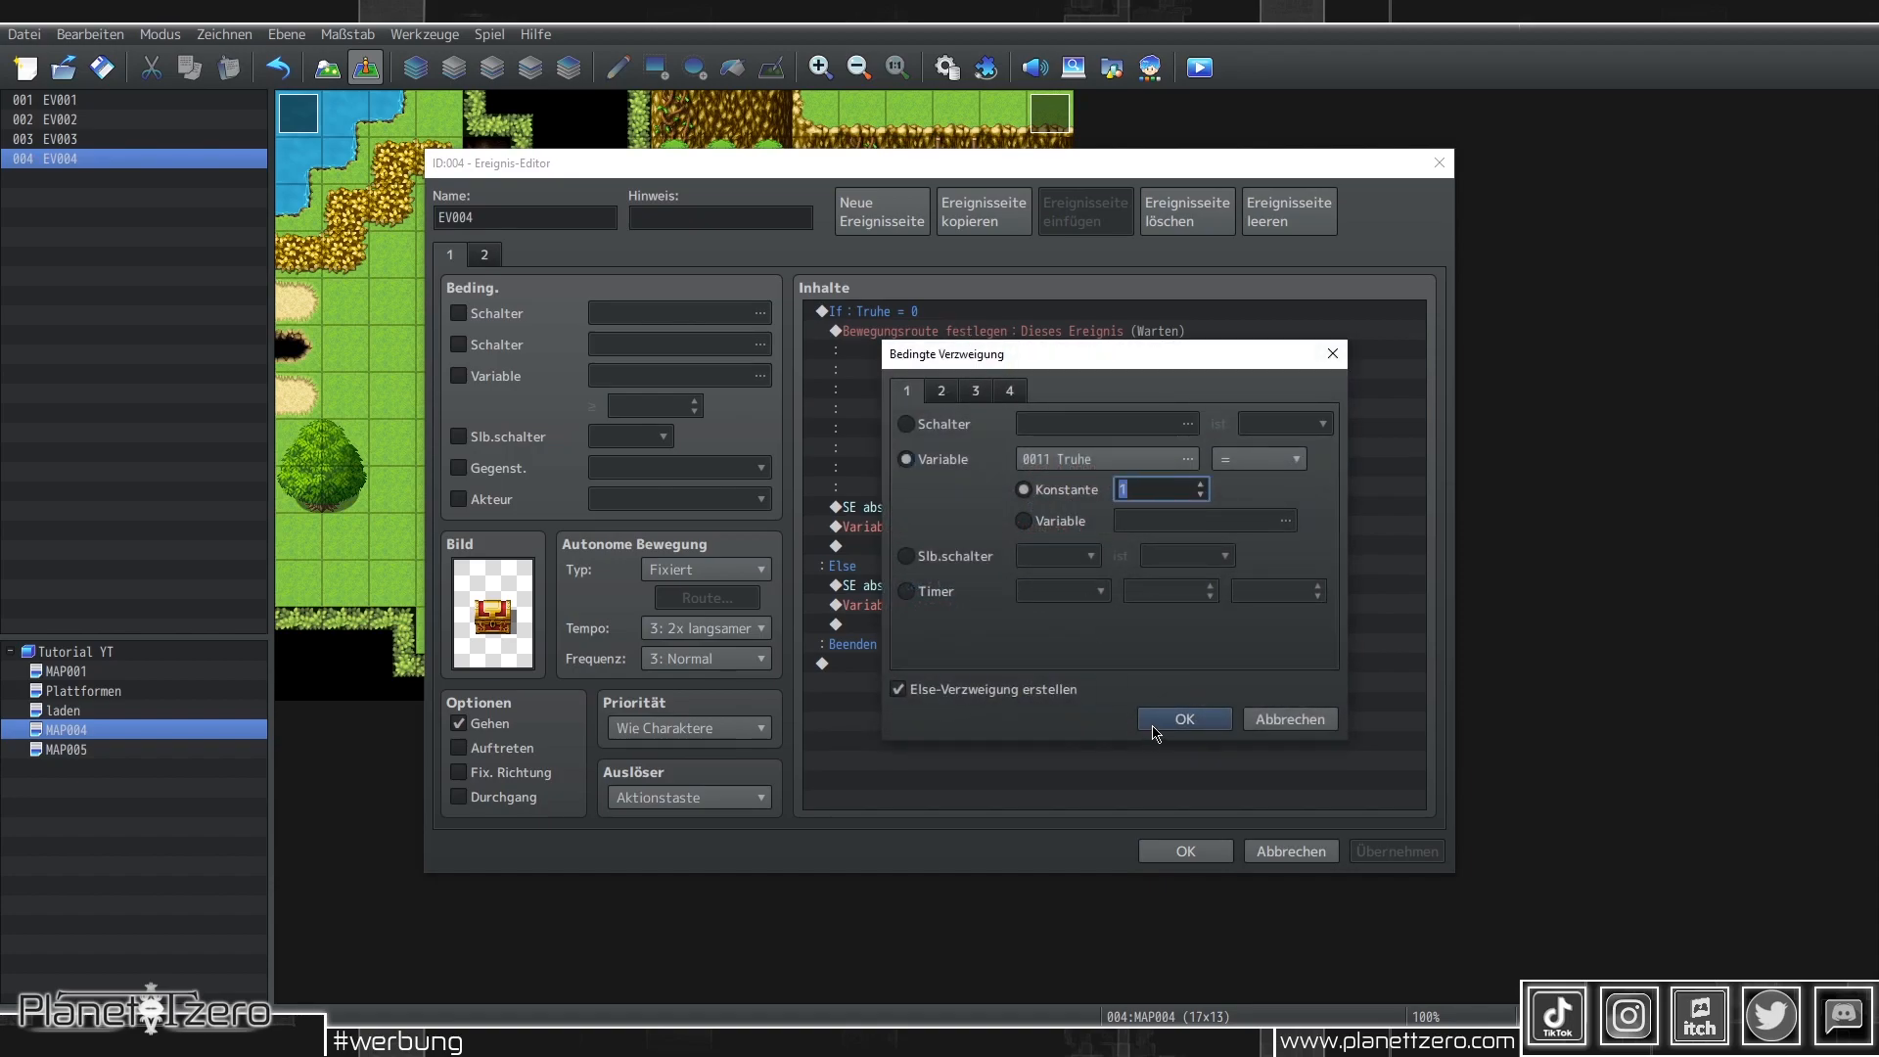
pyautogui.click(1155, 722)
pyautogui.click(1094, 528)
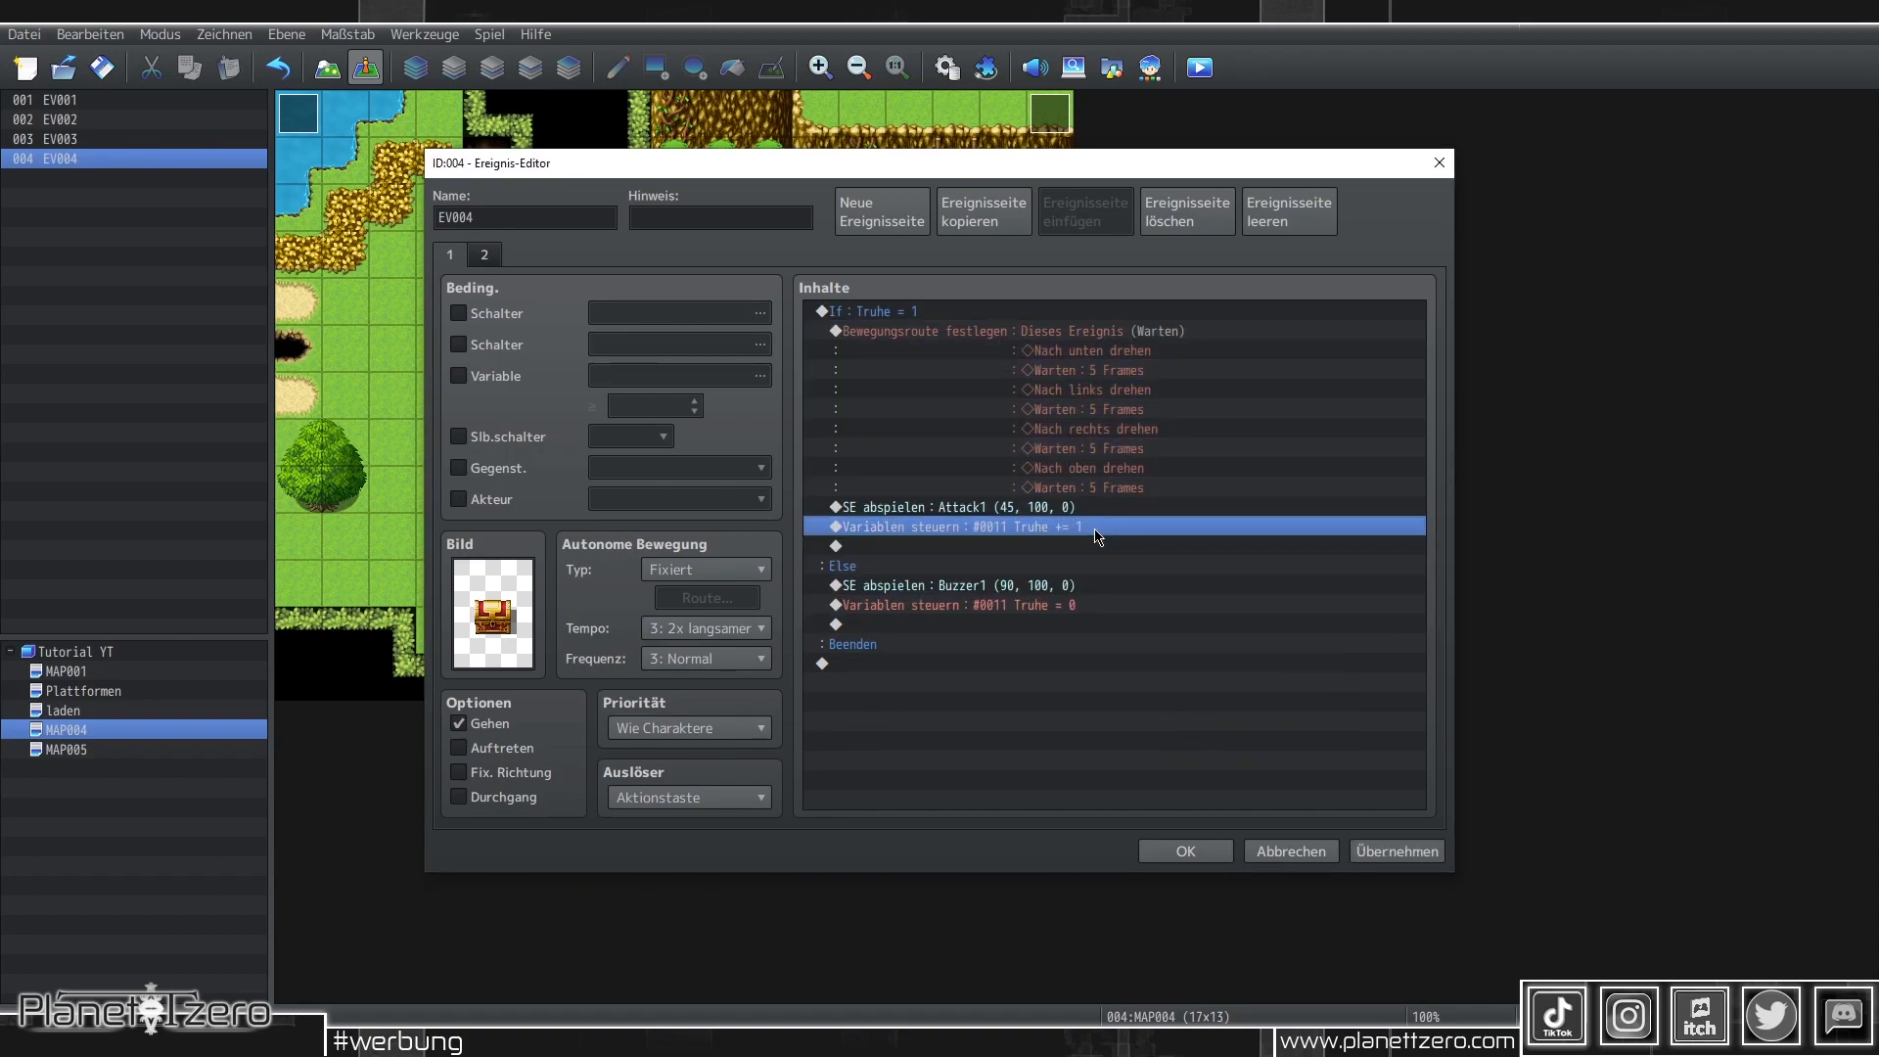
# Set the minimum variable value on the second chest's second page to 2, and save the event
pyautogui.click(479, 258)
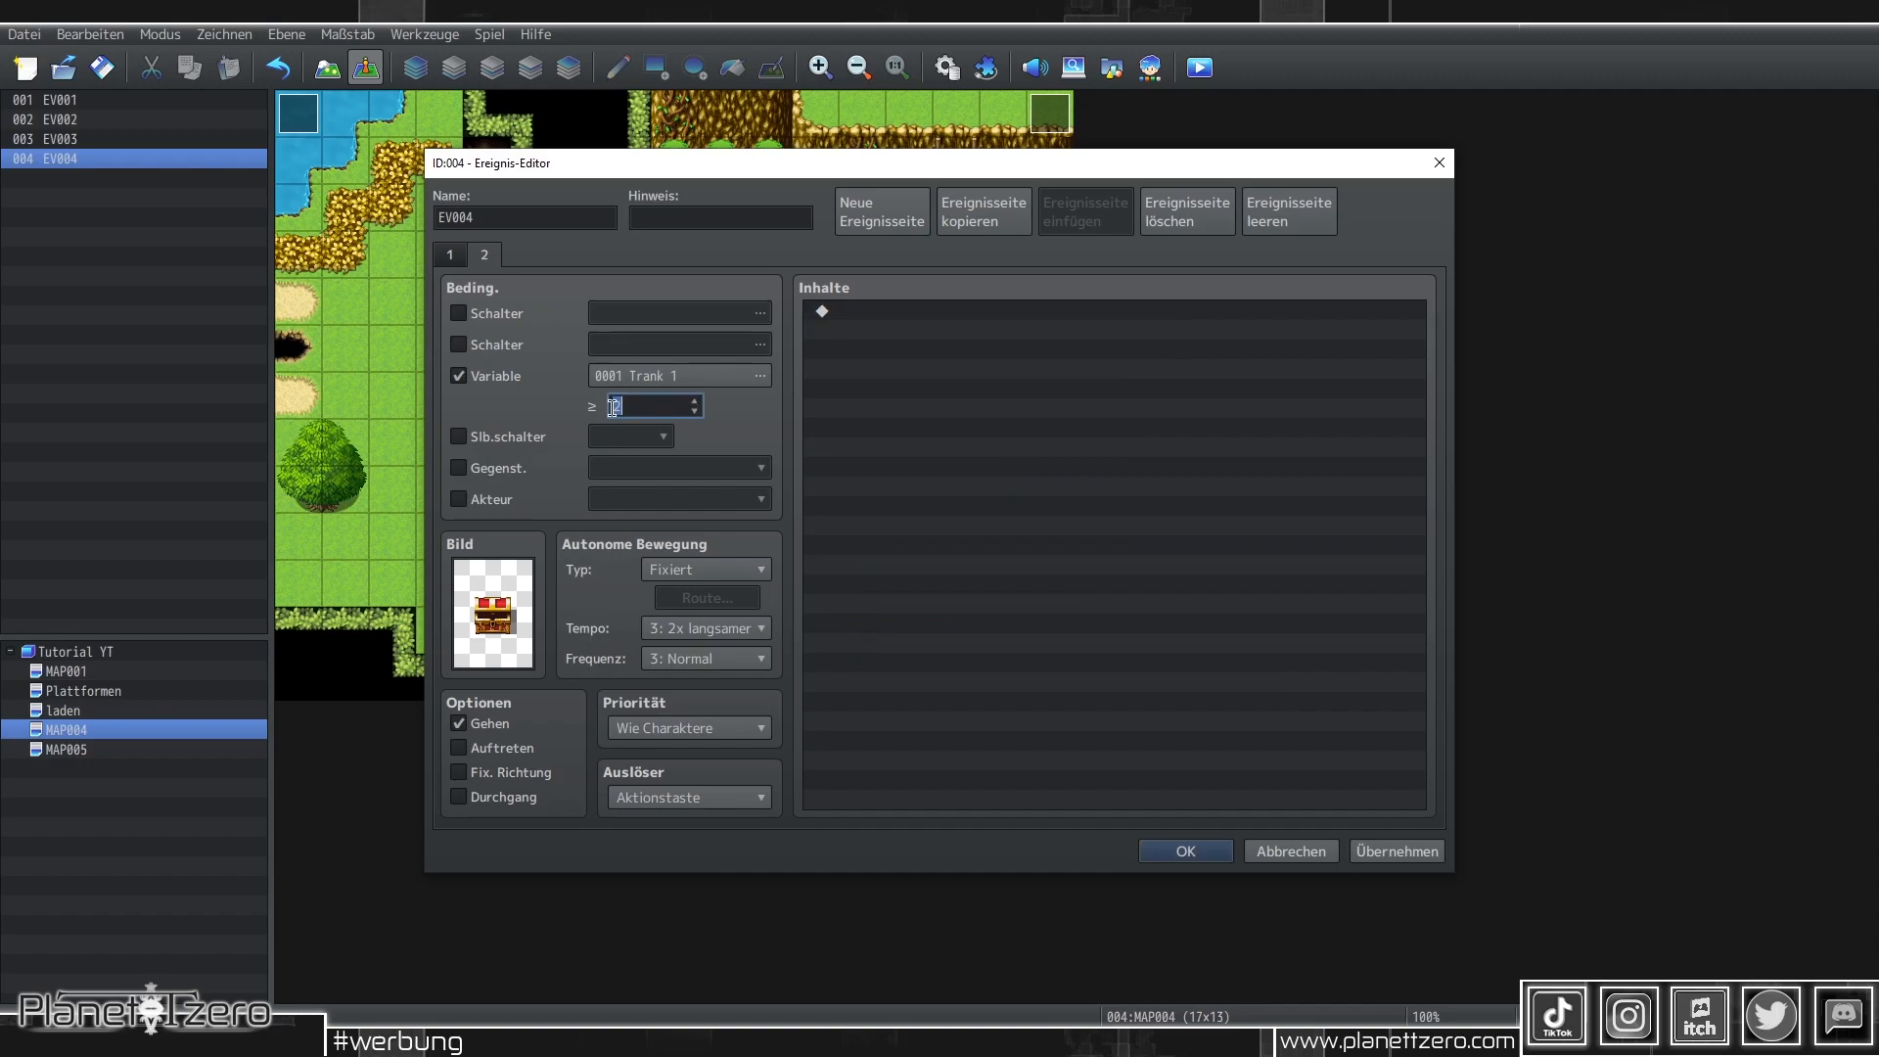
pyautogui.click(452, 260)
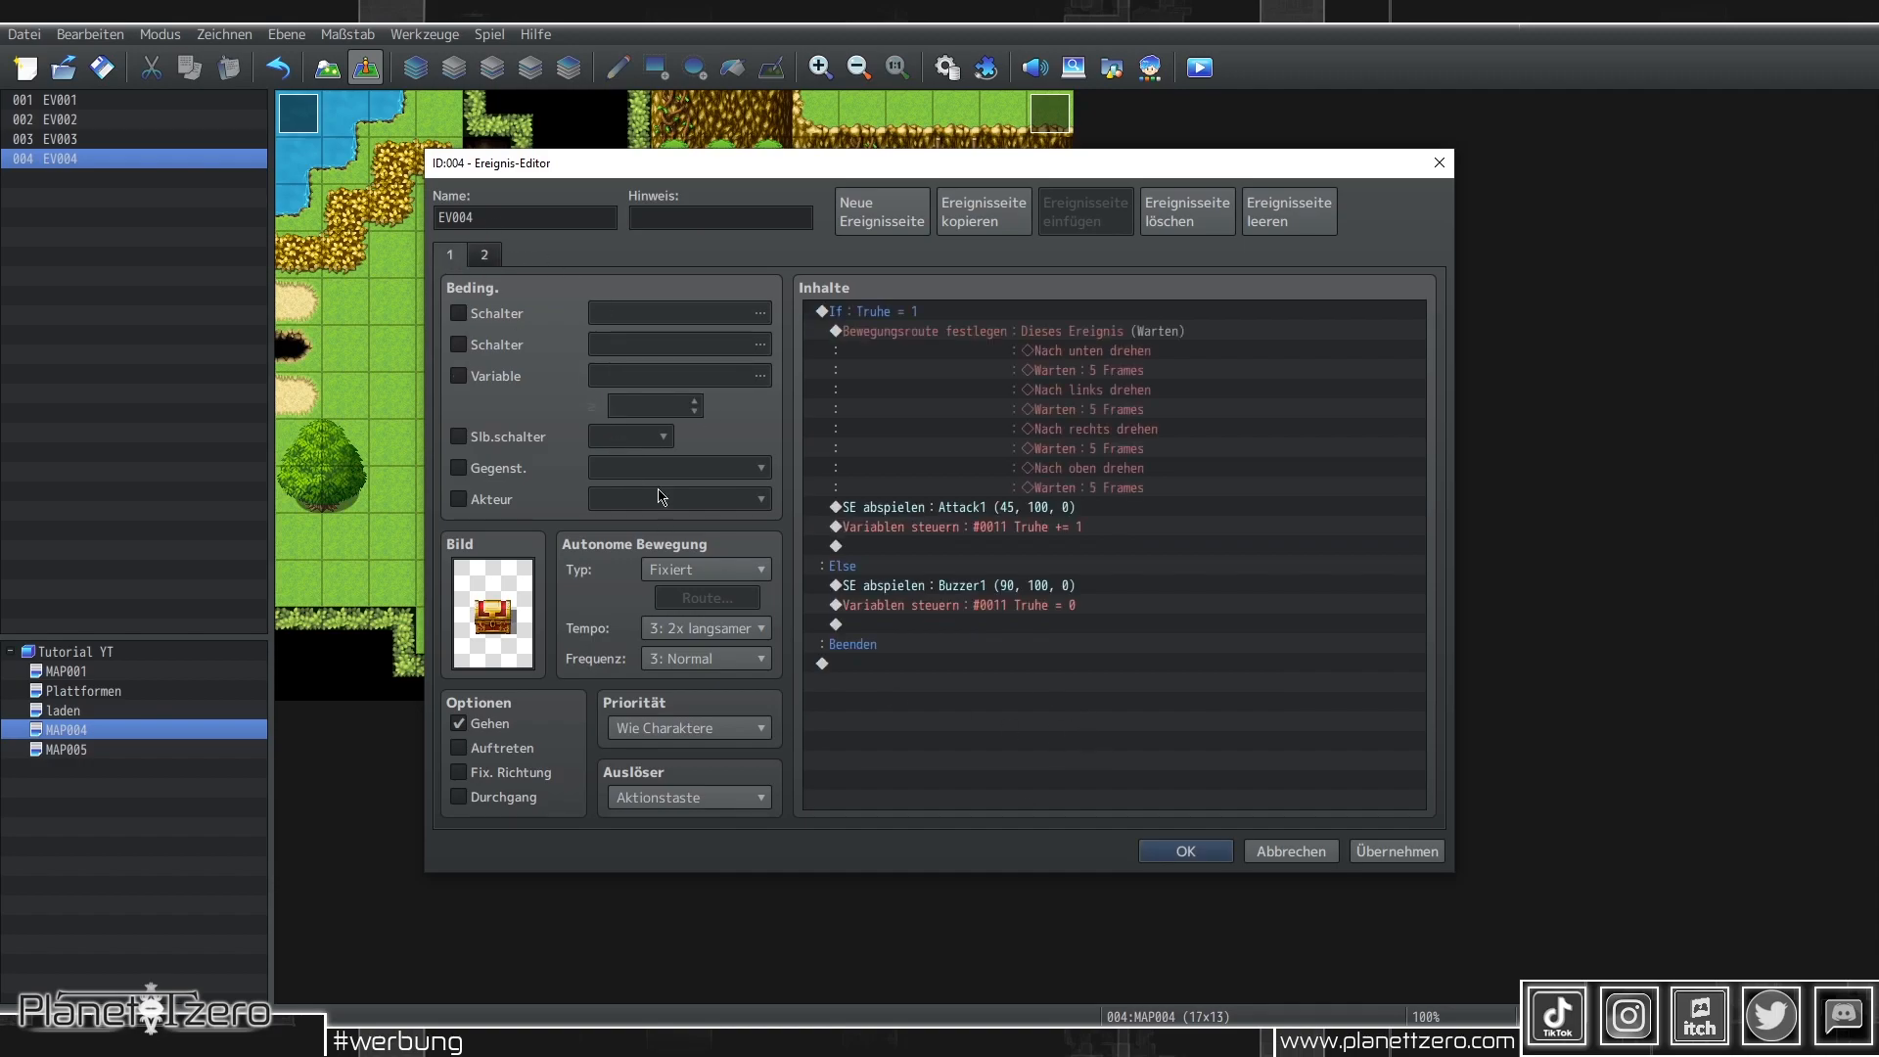
pyautogui.click(1186, 851)
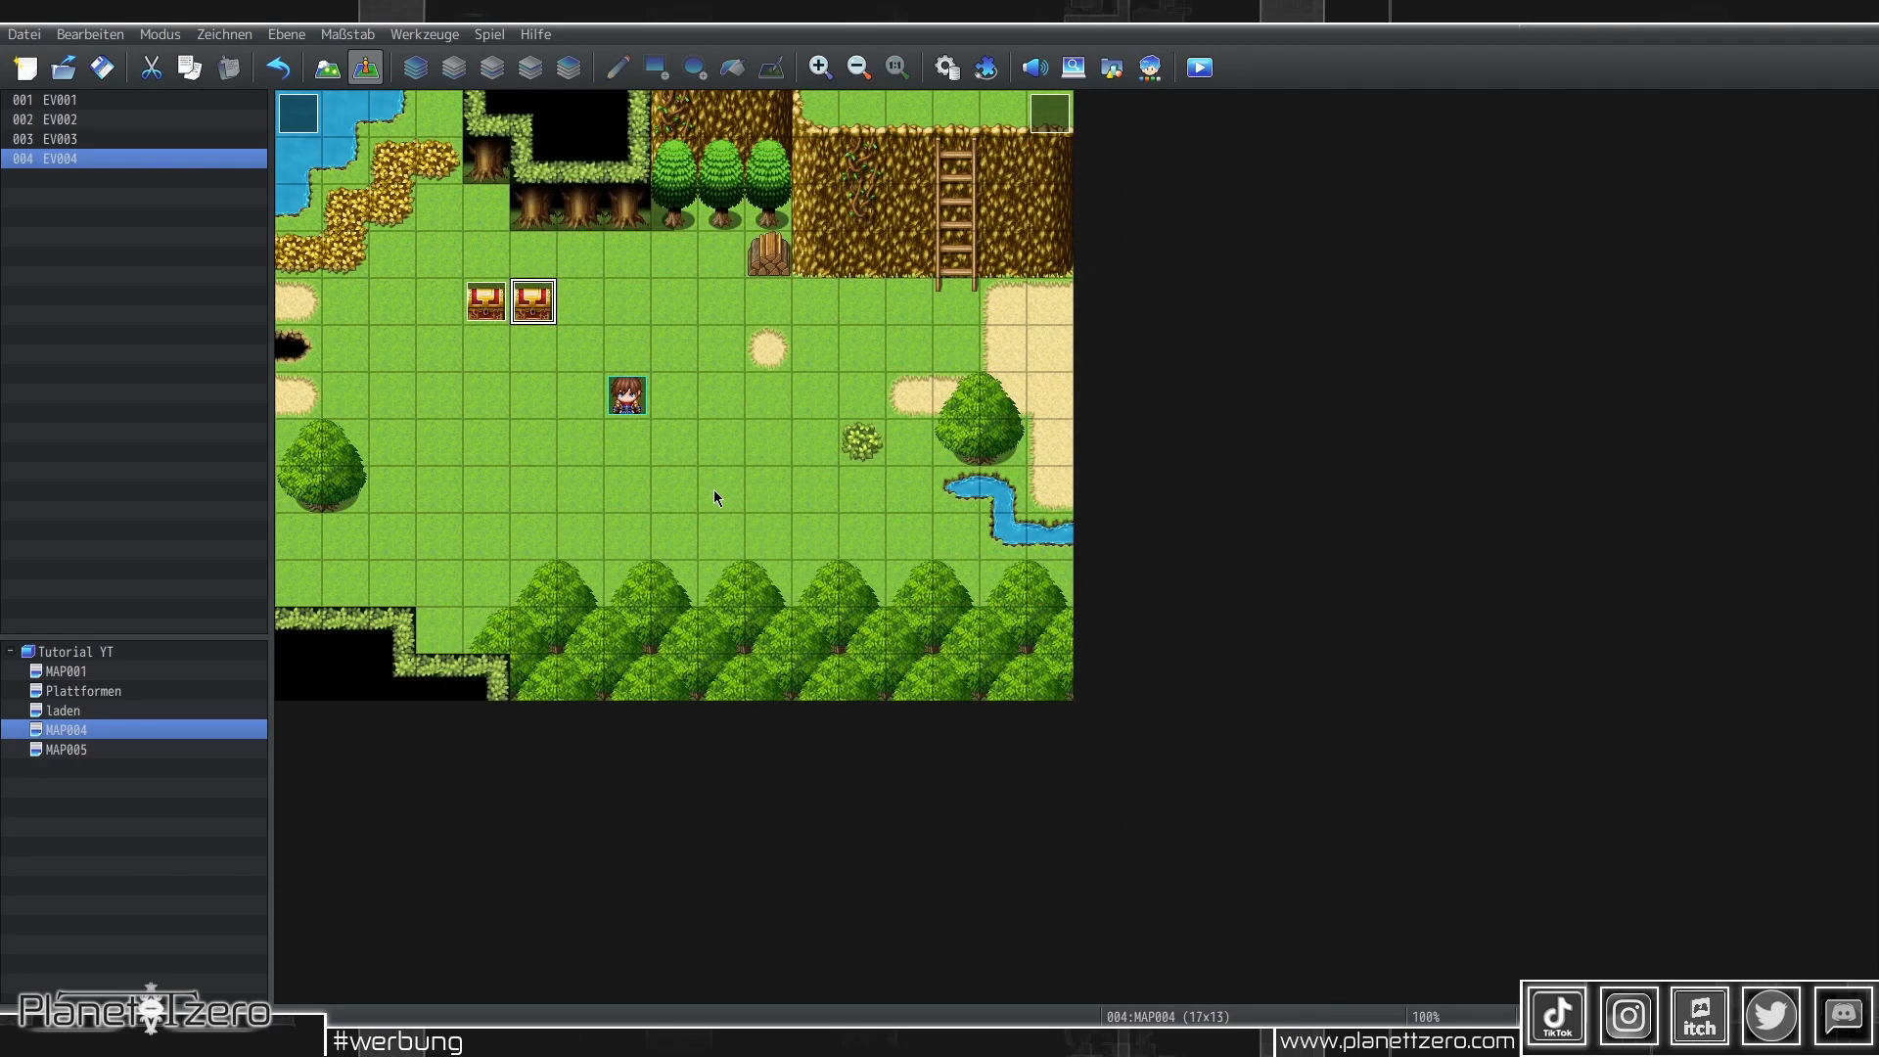
# Duplicate the second chest onto the next tile to the right and set its conditional branch to Truhe = 2
pyautogui.click(580, 305)
pyautogui.hotkey('ctrl', 'v')
pyautogui.doubleClick(578, 308)
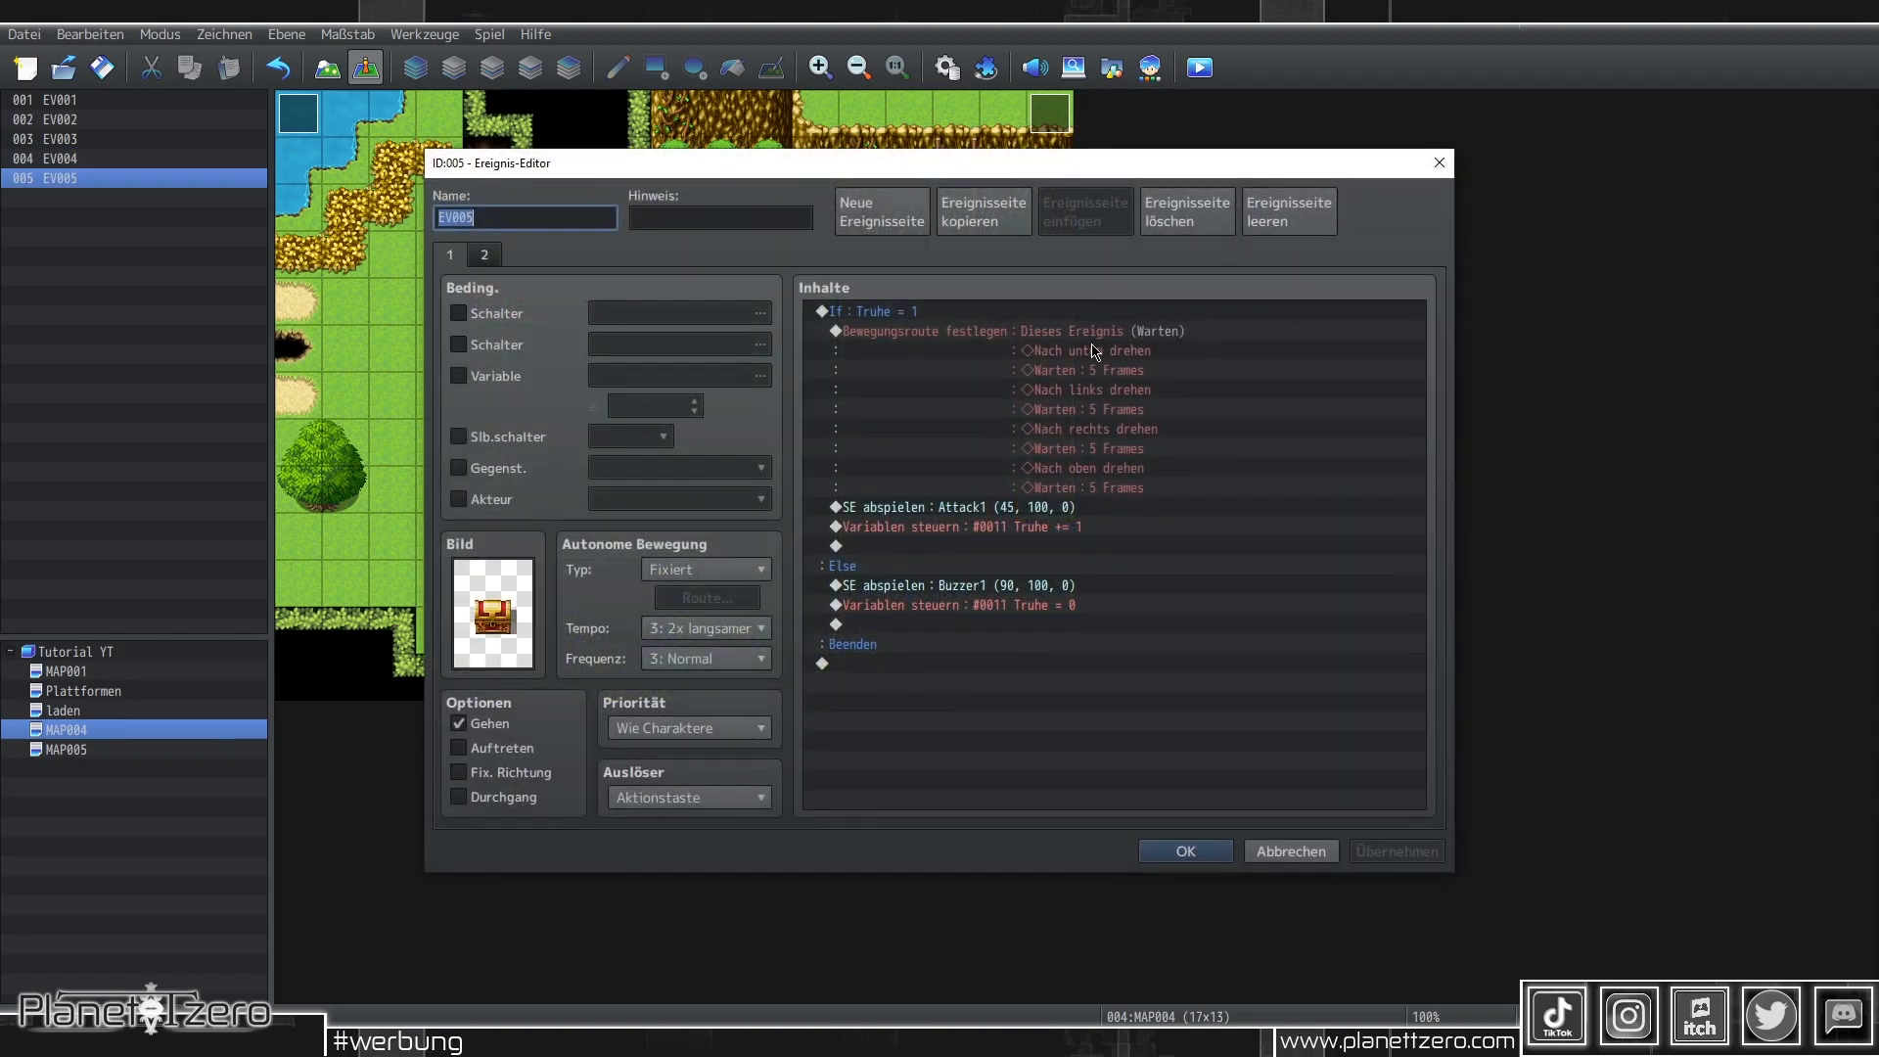
pyautogui.doubleClick(1052, 314)
pyautogui.click(1201, 484)
pyautogui.click(1184, 719)
# Set the minimum variable value on the third chest's second page to 3, and save the event
pyautogui.click(485, 259)
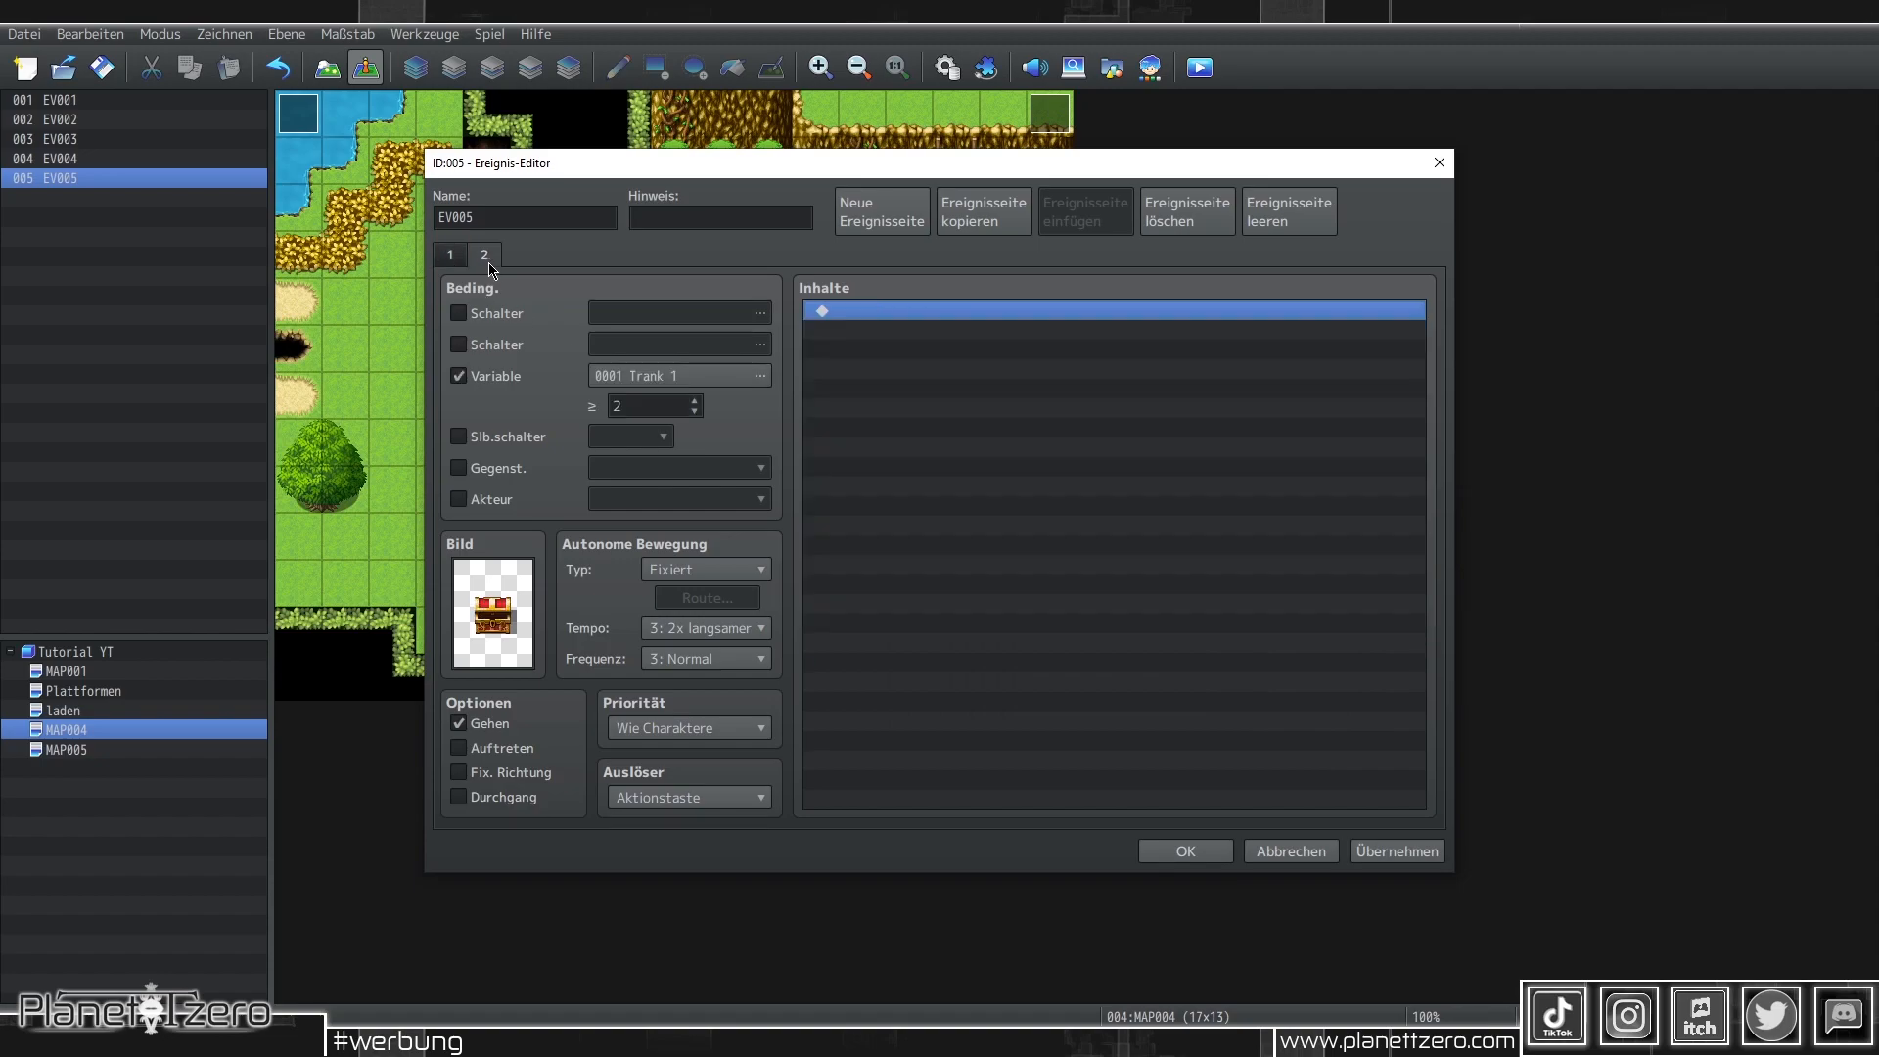
pyautogui.click(695, 401)
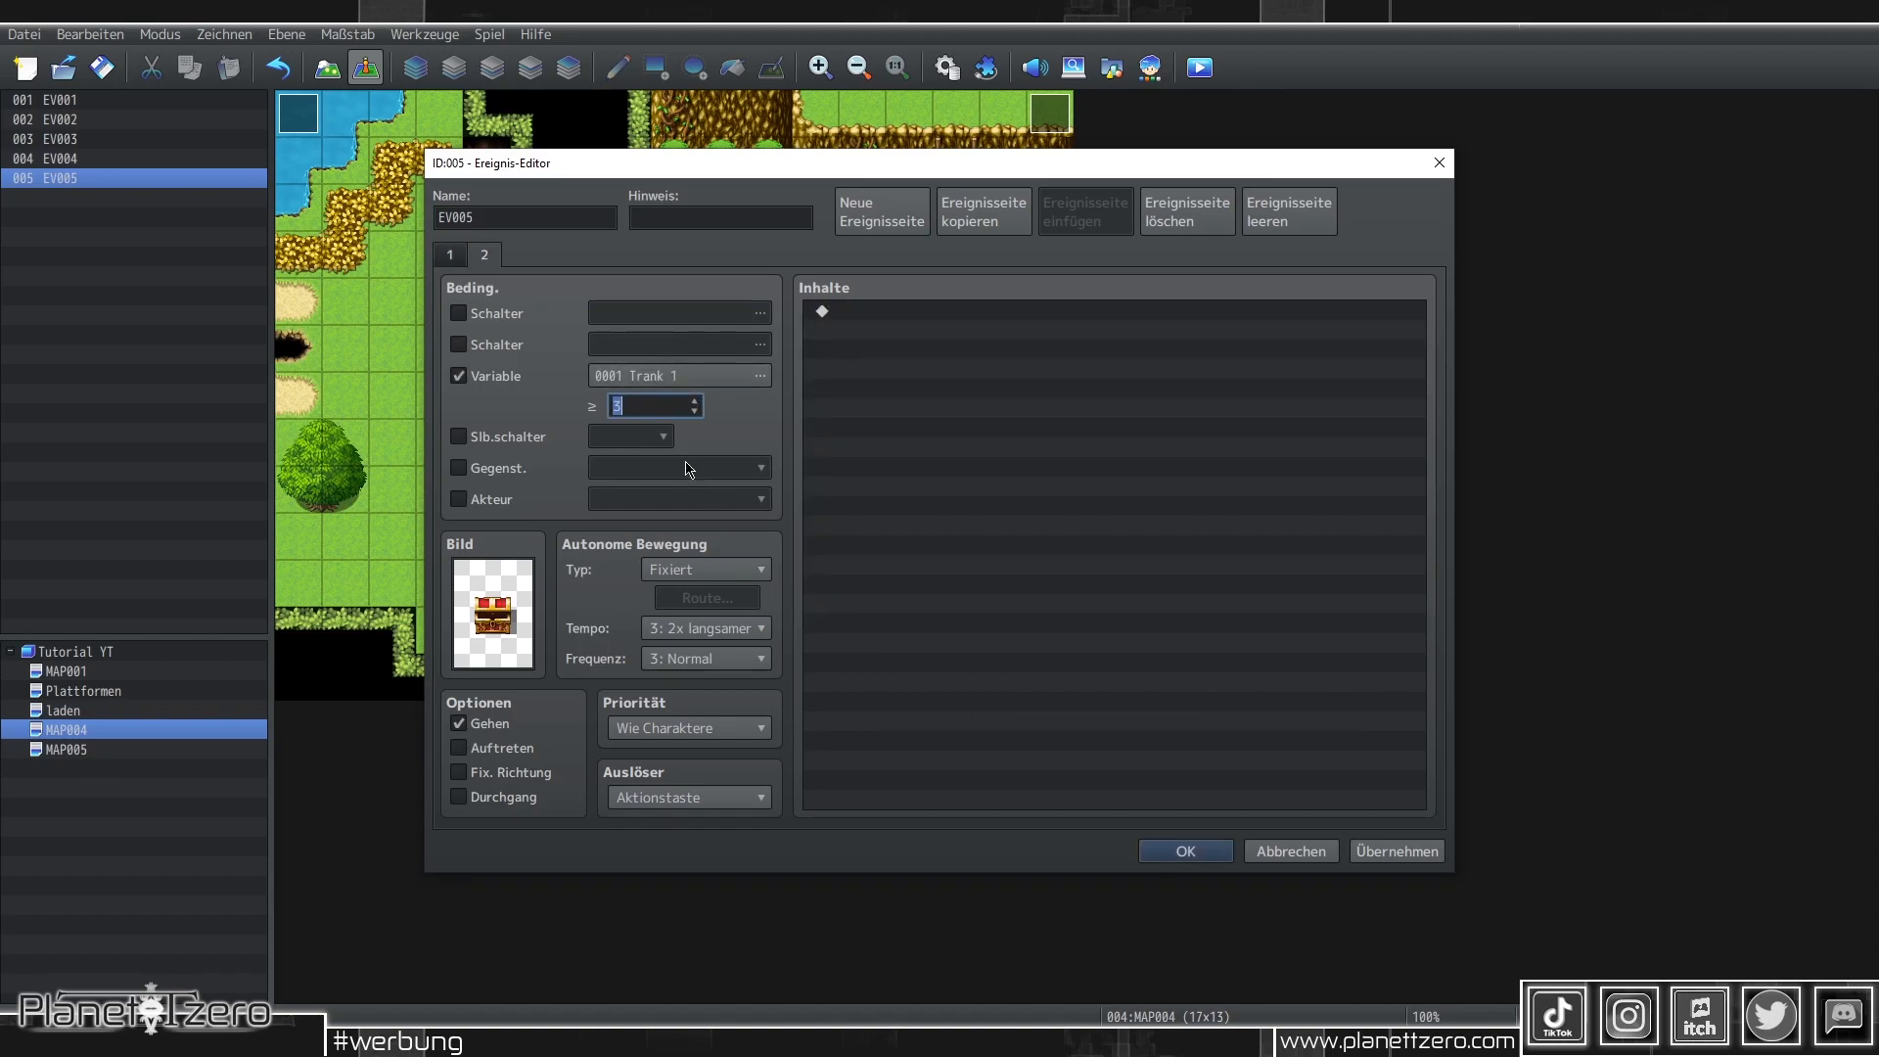
pyautogui.click(1189, 852)
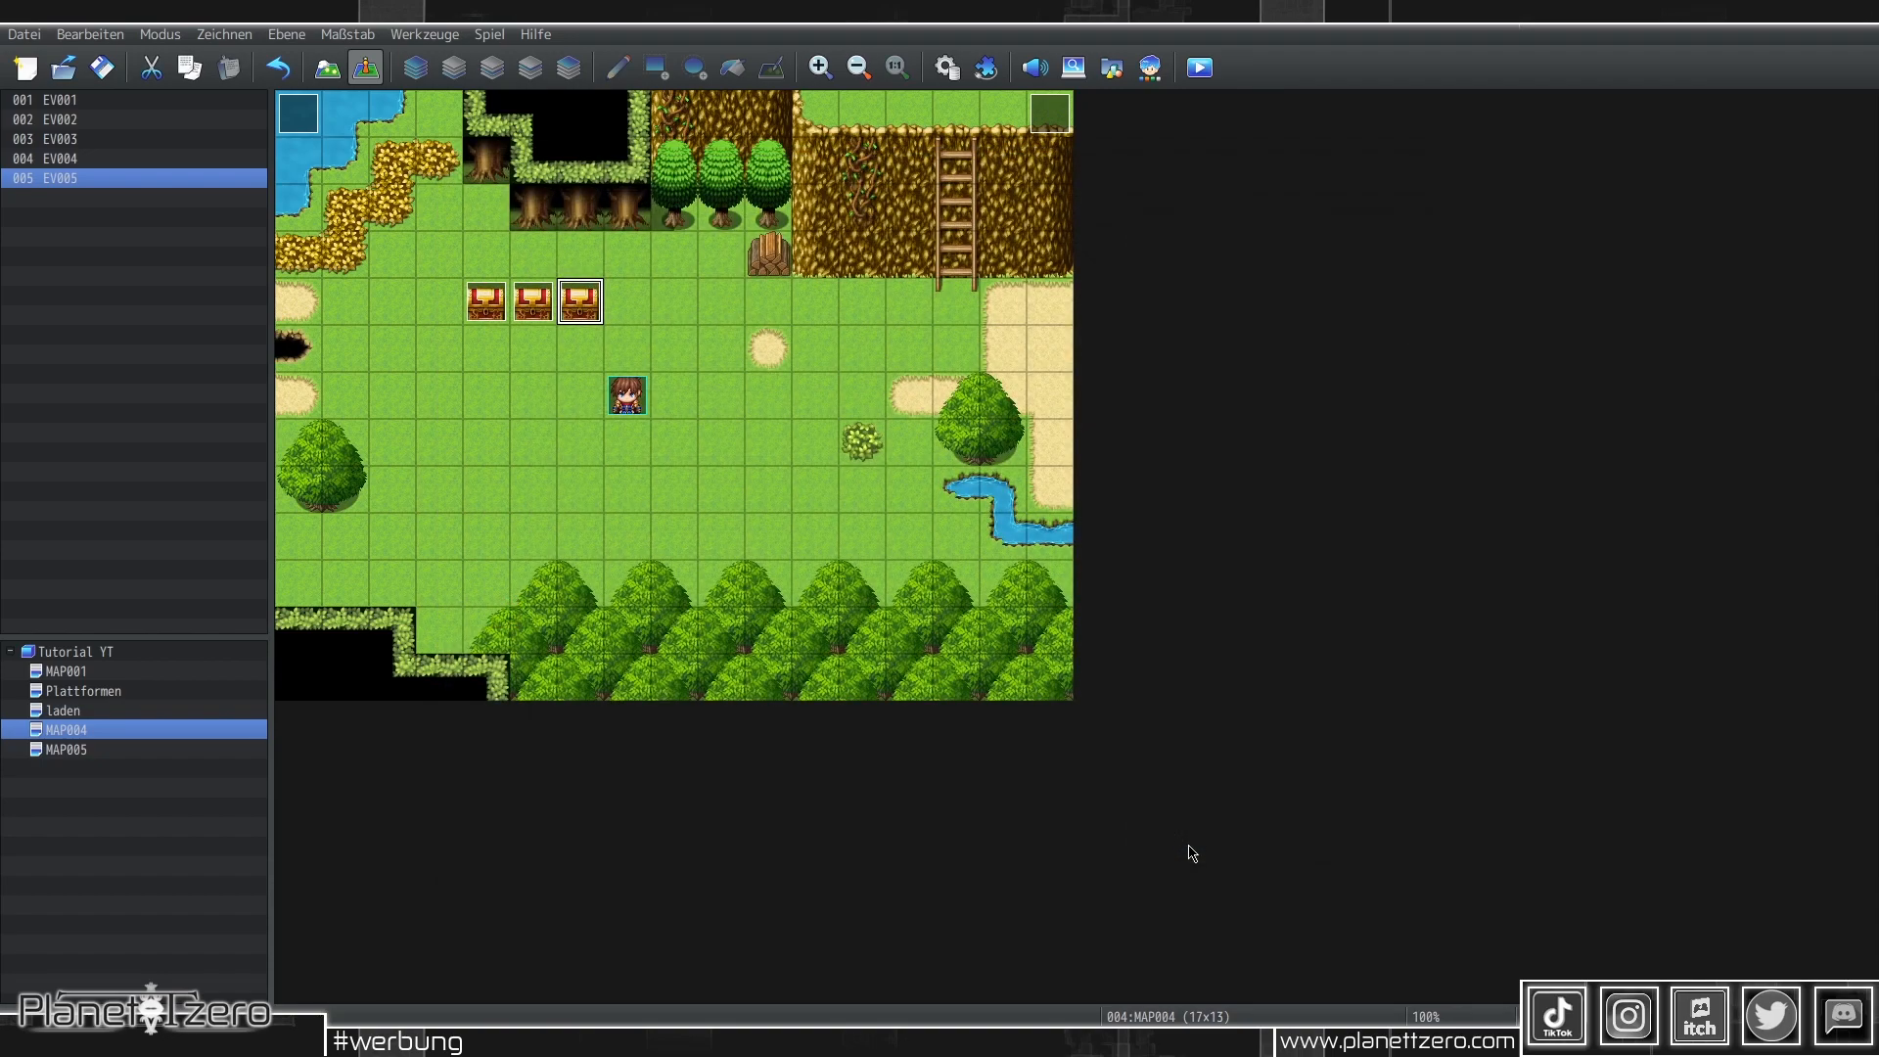
# Duplicate the third chest onto the next tile to the right and set its conditional branch to Truhe = 3
pyautogui.click(638, 308)
pyautogui.hotkey('ctrl', 'v')
pyautogui.doubleClick(635, 306)
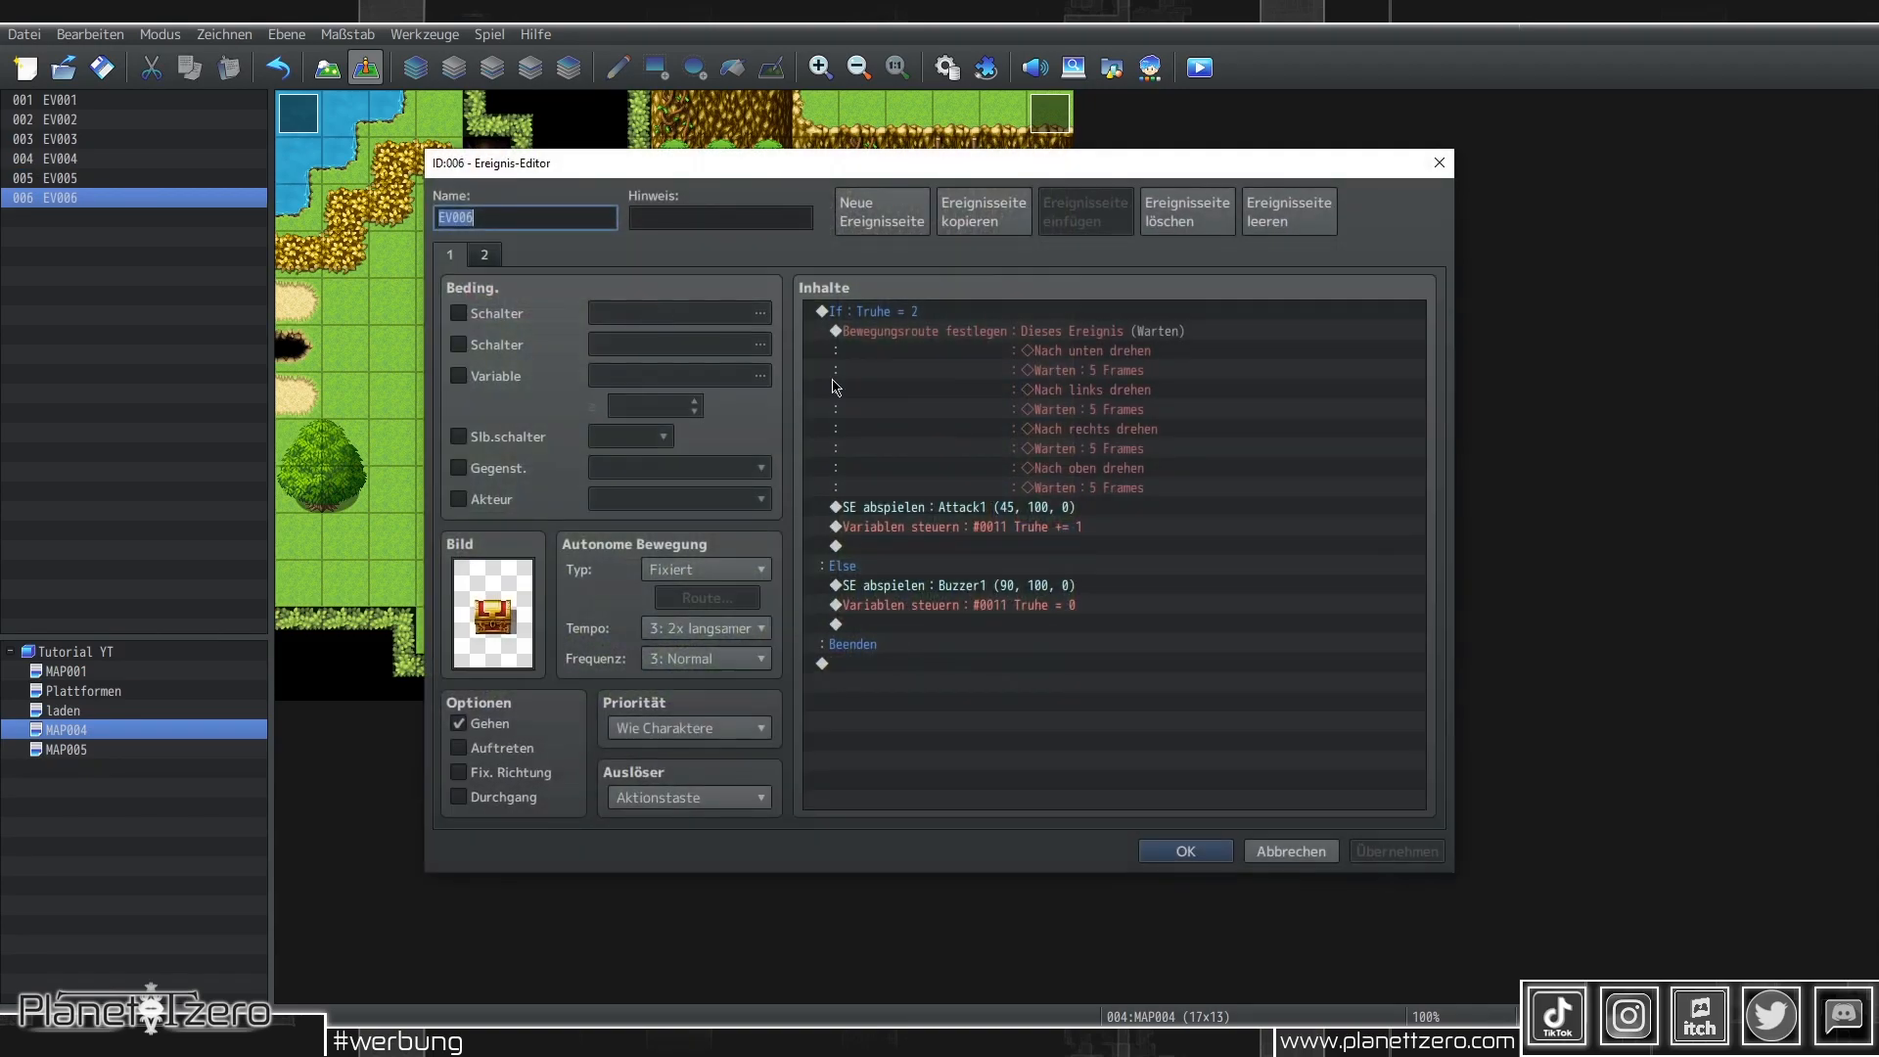
pyautogui.doubleClick(871, 311)
pyautogui.click(1200, 485)
pyautogui.click(1184, 719)
pyautogui.click(1047, 605)
pyautogui.doubleClick(1047, 527)
pyautogui.click(1189, 741)
# Set the minimum variable value on the fourth chest's second page to 4, and save the event
pyautogui.click(485, 255)
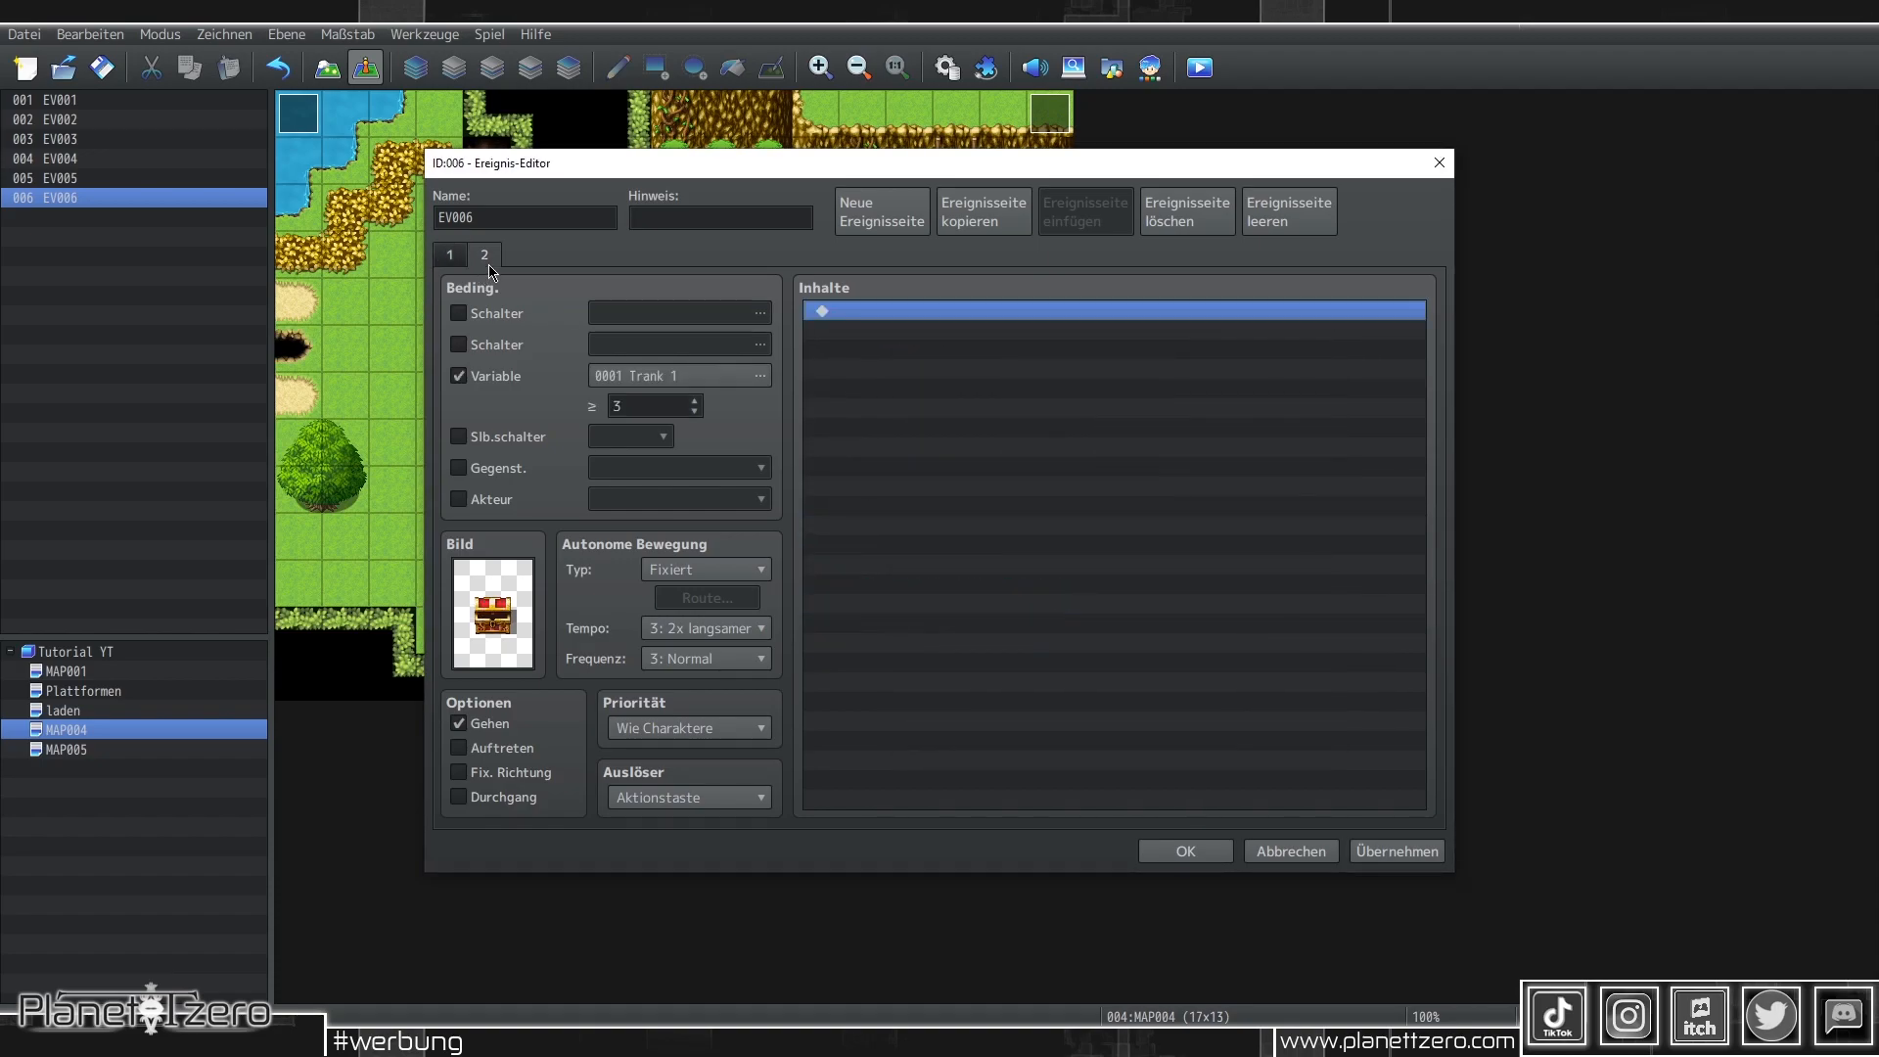
pyautogui.click(695, 401)
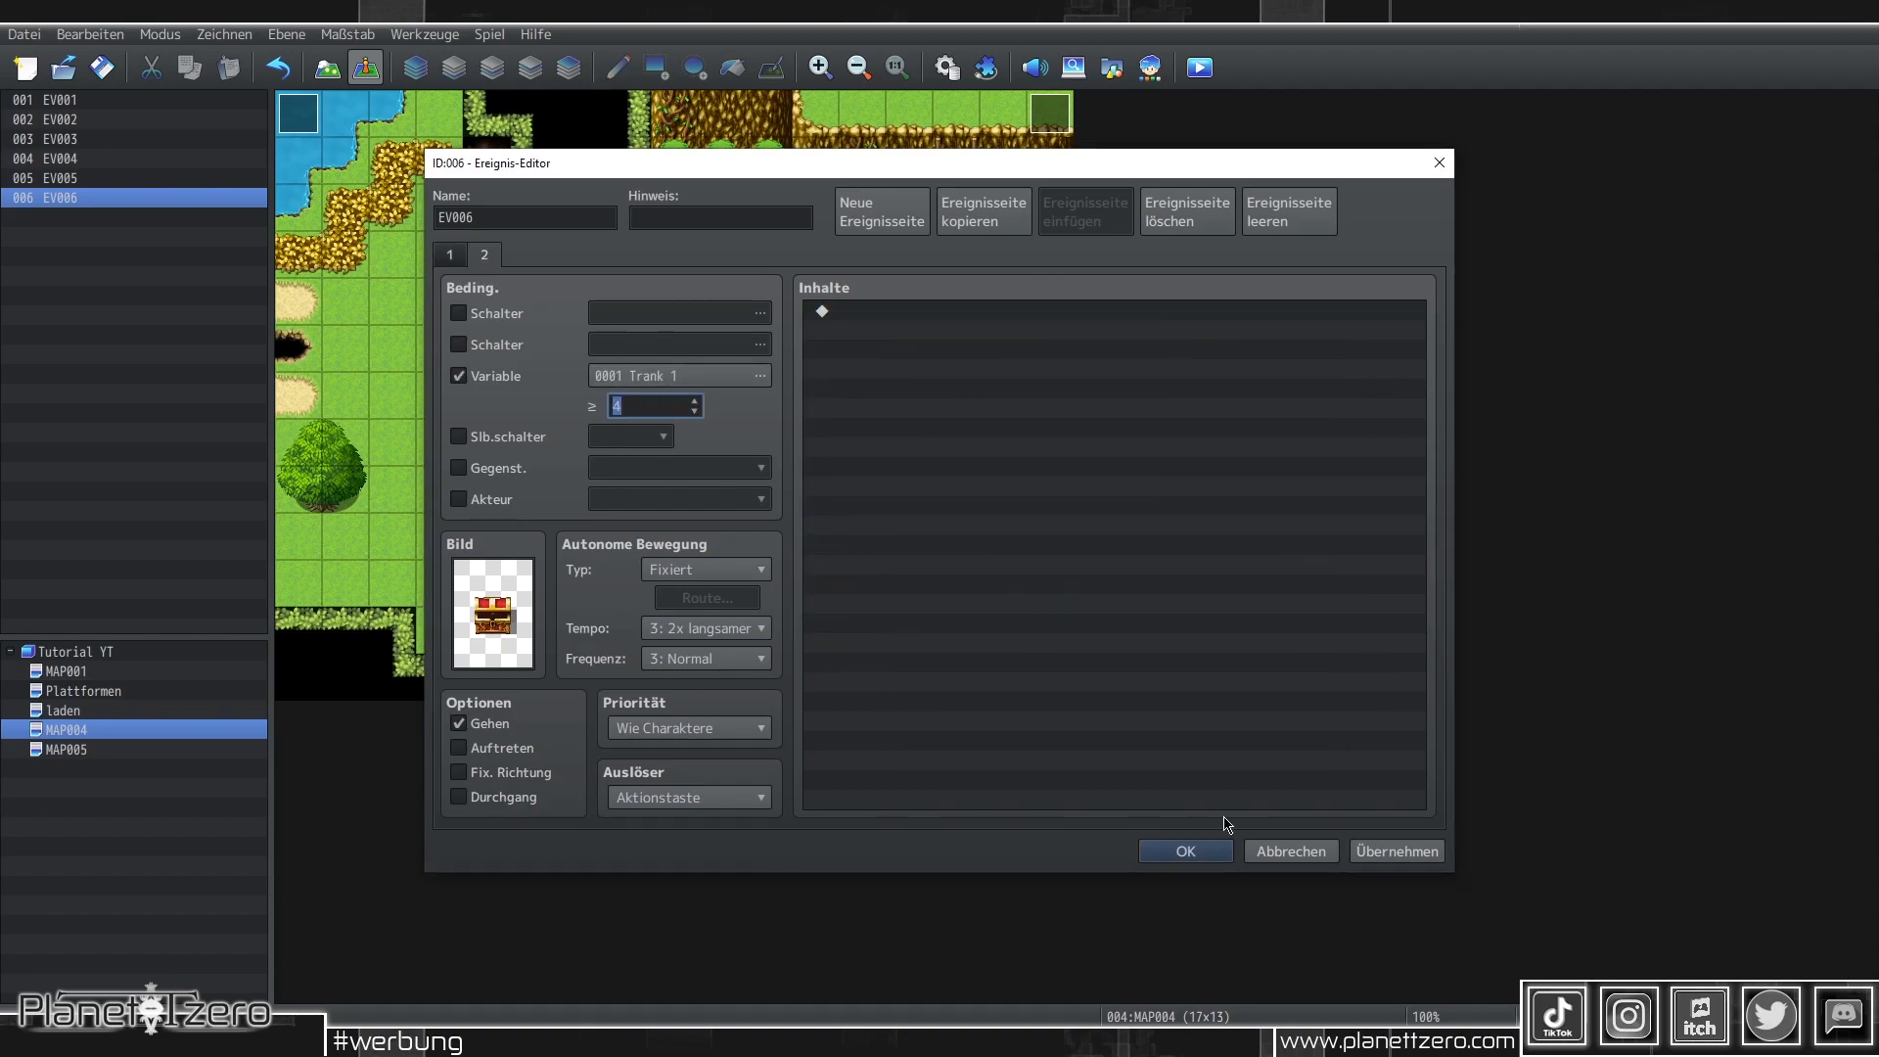
pyautogui.click(1185, 851)
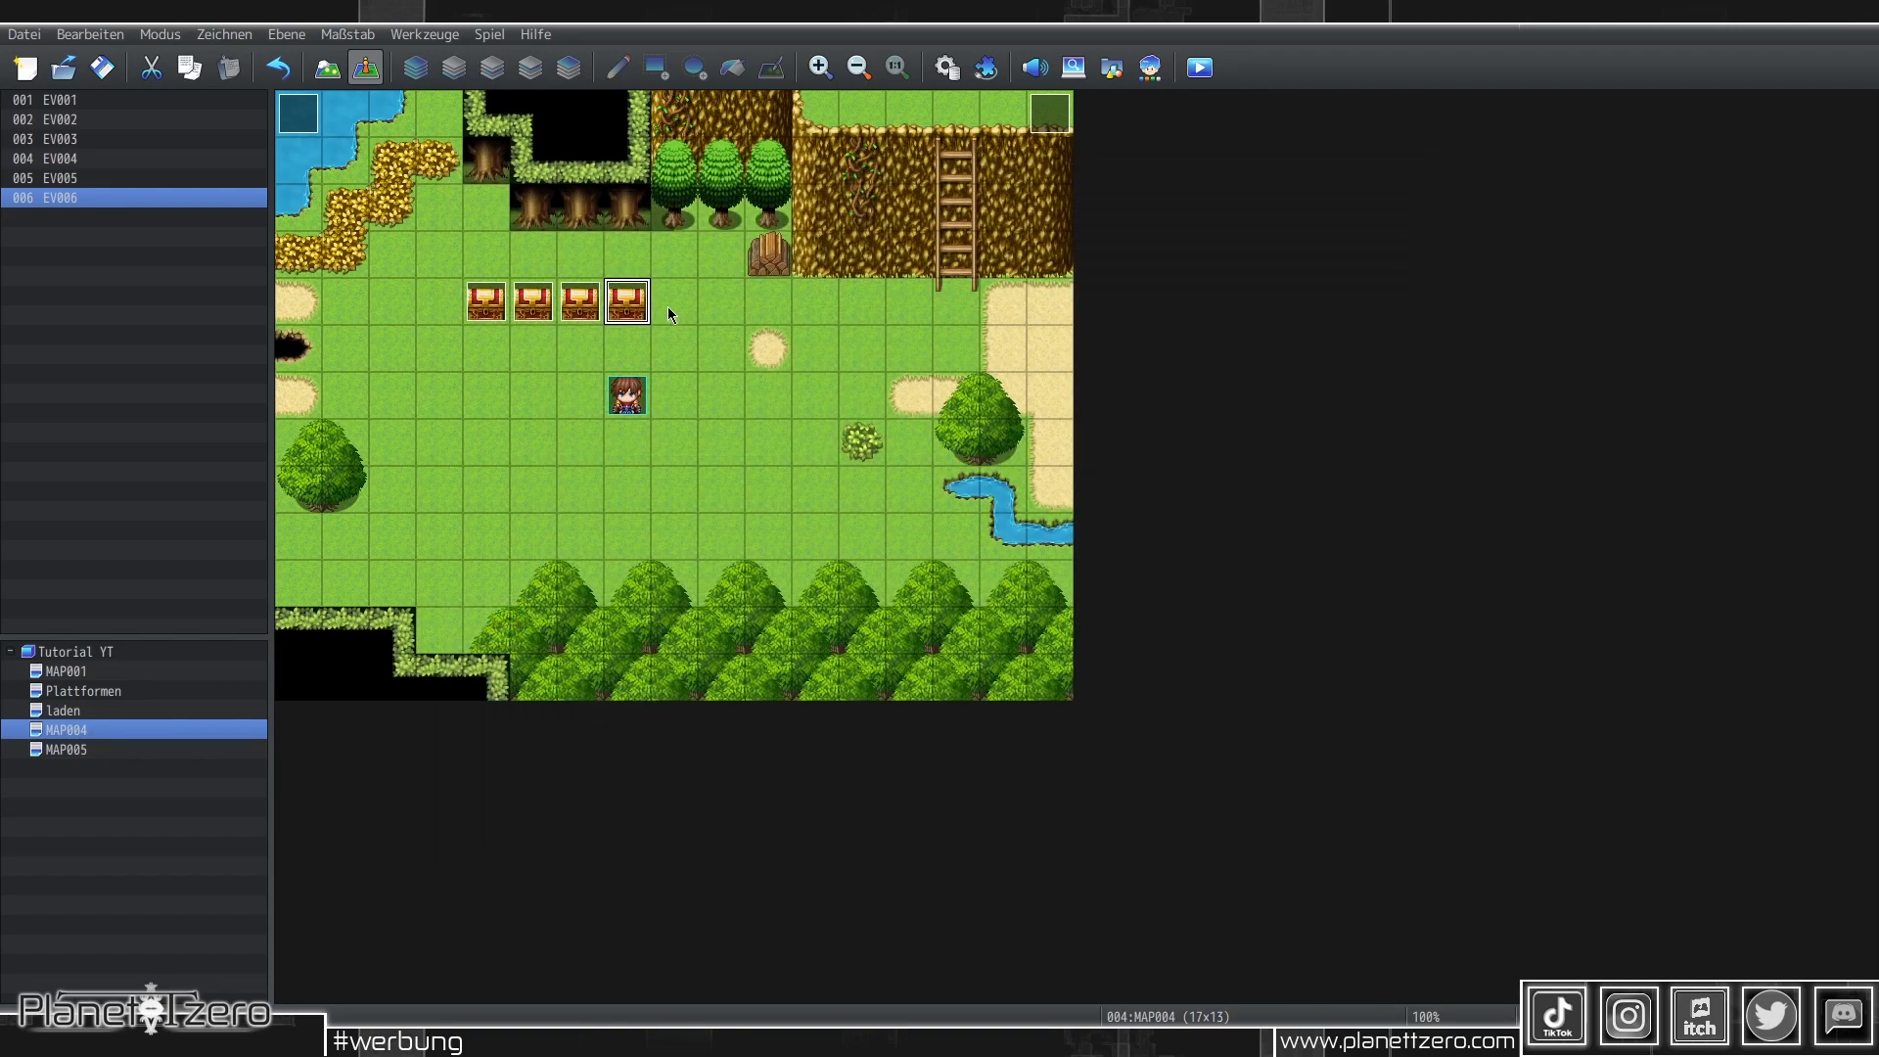
# Duplicate the fourth chest one tile right, setting its conditional branch to Truhe = 4 and its second page's minimum variable value to 5
pyautogui.click(669, 307)
pyautogui.hotkey('ctrl', 'v')
pyautogui.doubleClick(670, 308)
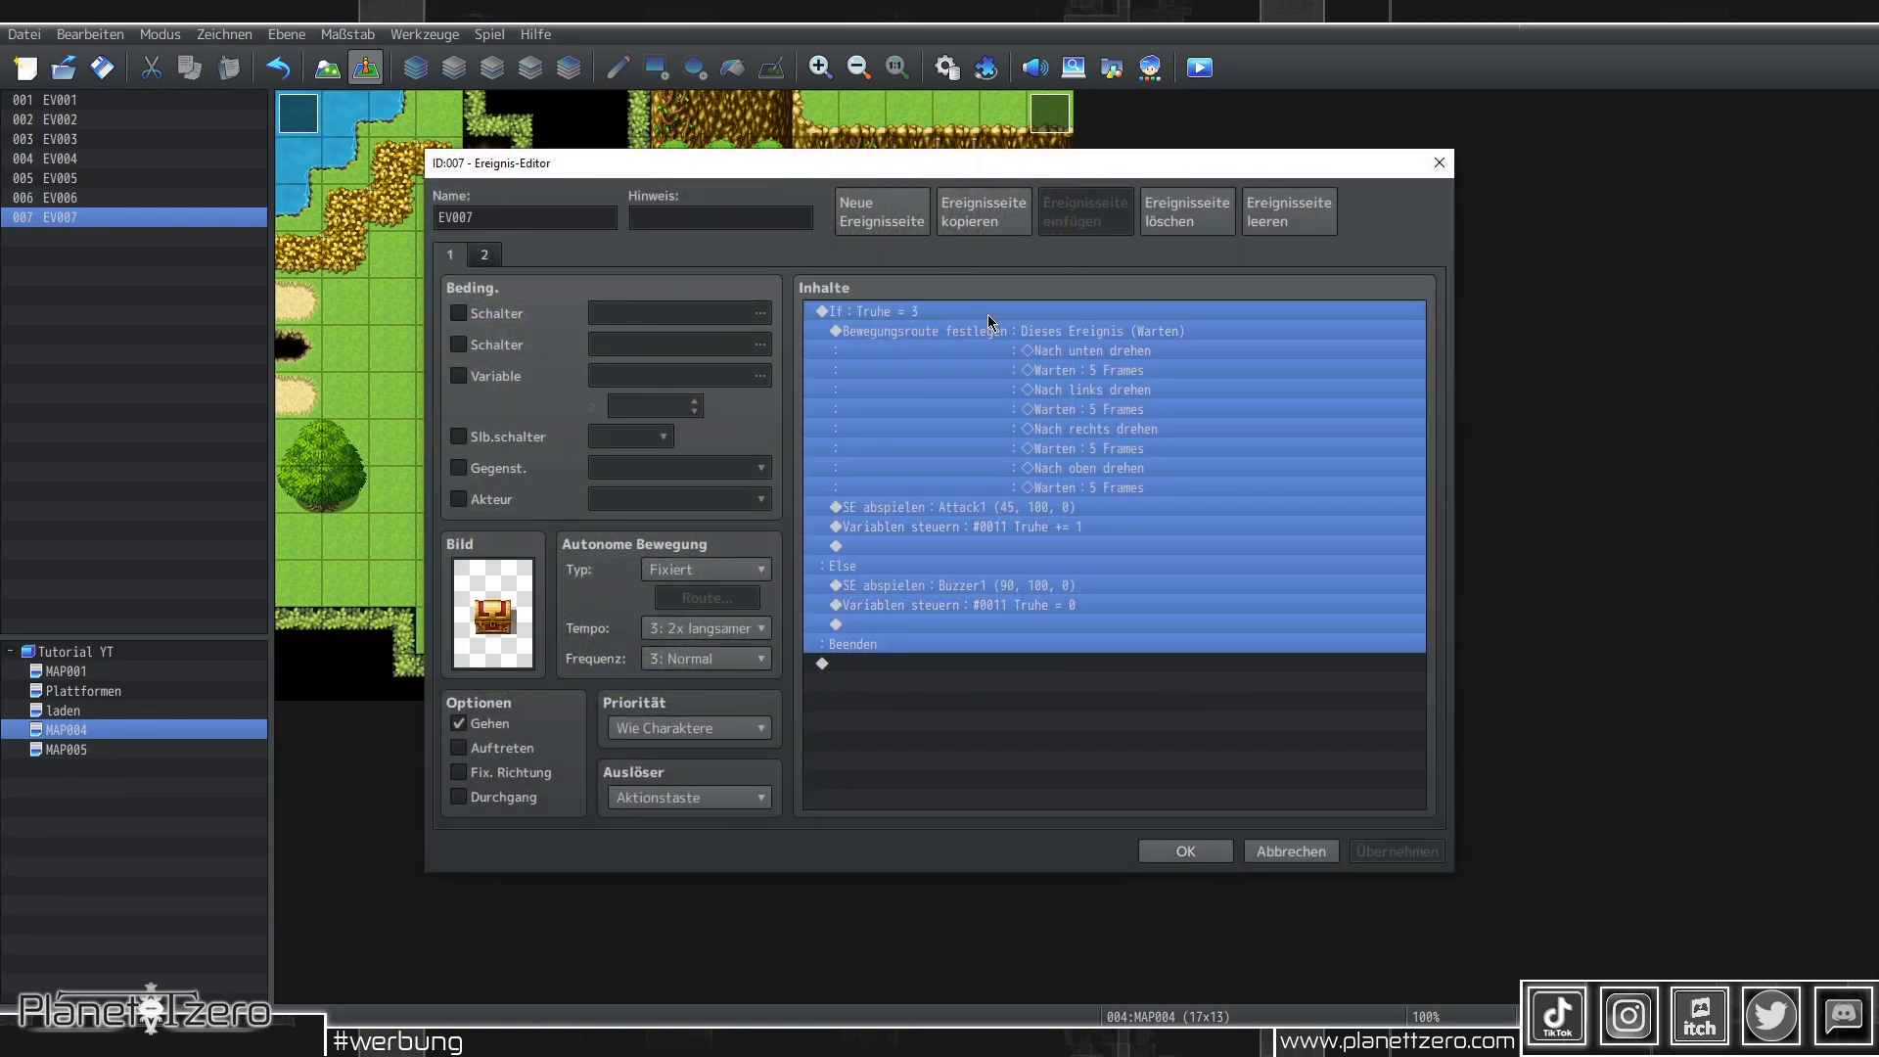
pyautogui.doubleClick(988, 321)
pyautogui.click(1204, 489)
pyautogui.click(1175, 715)
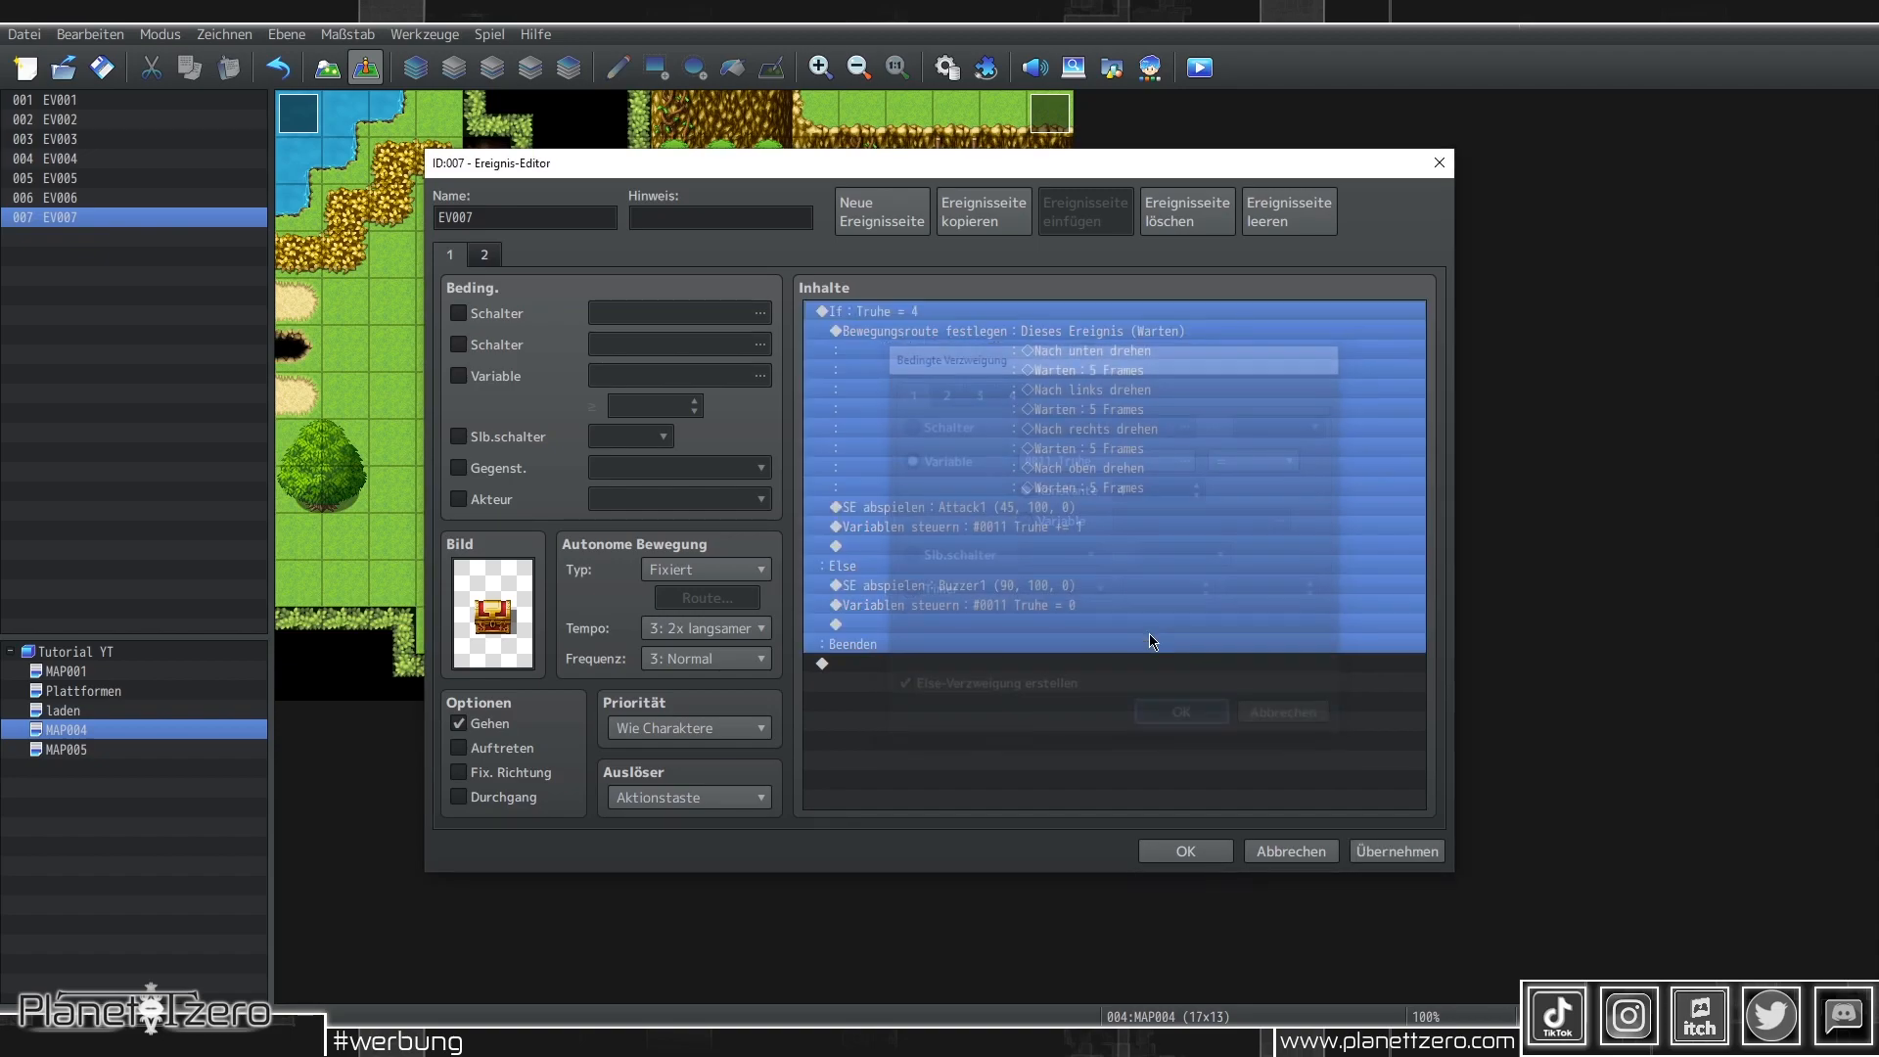
pyautogui.click(485, 257)
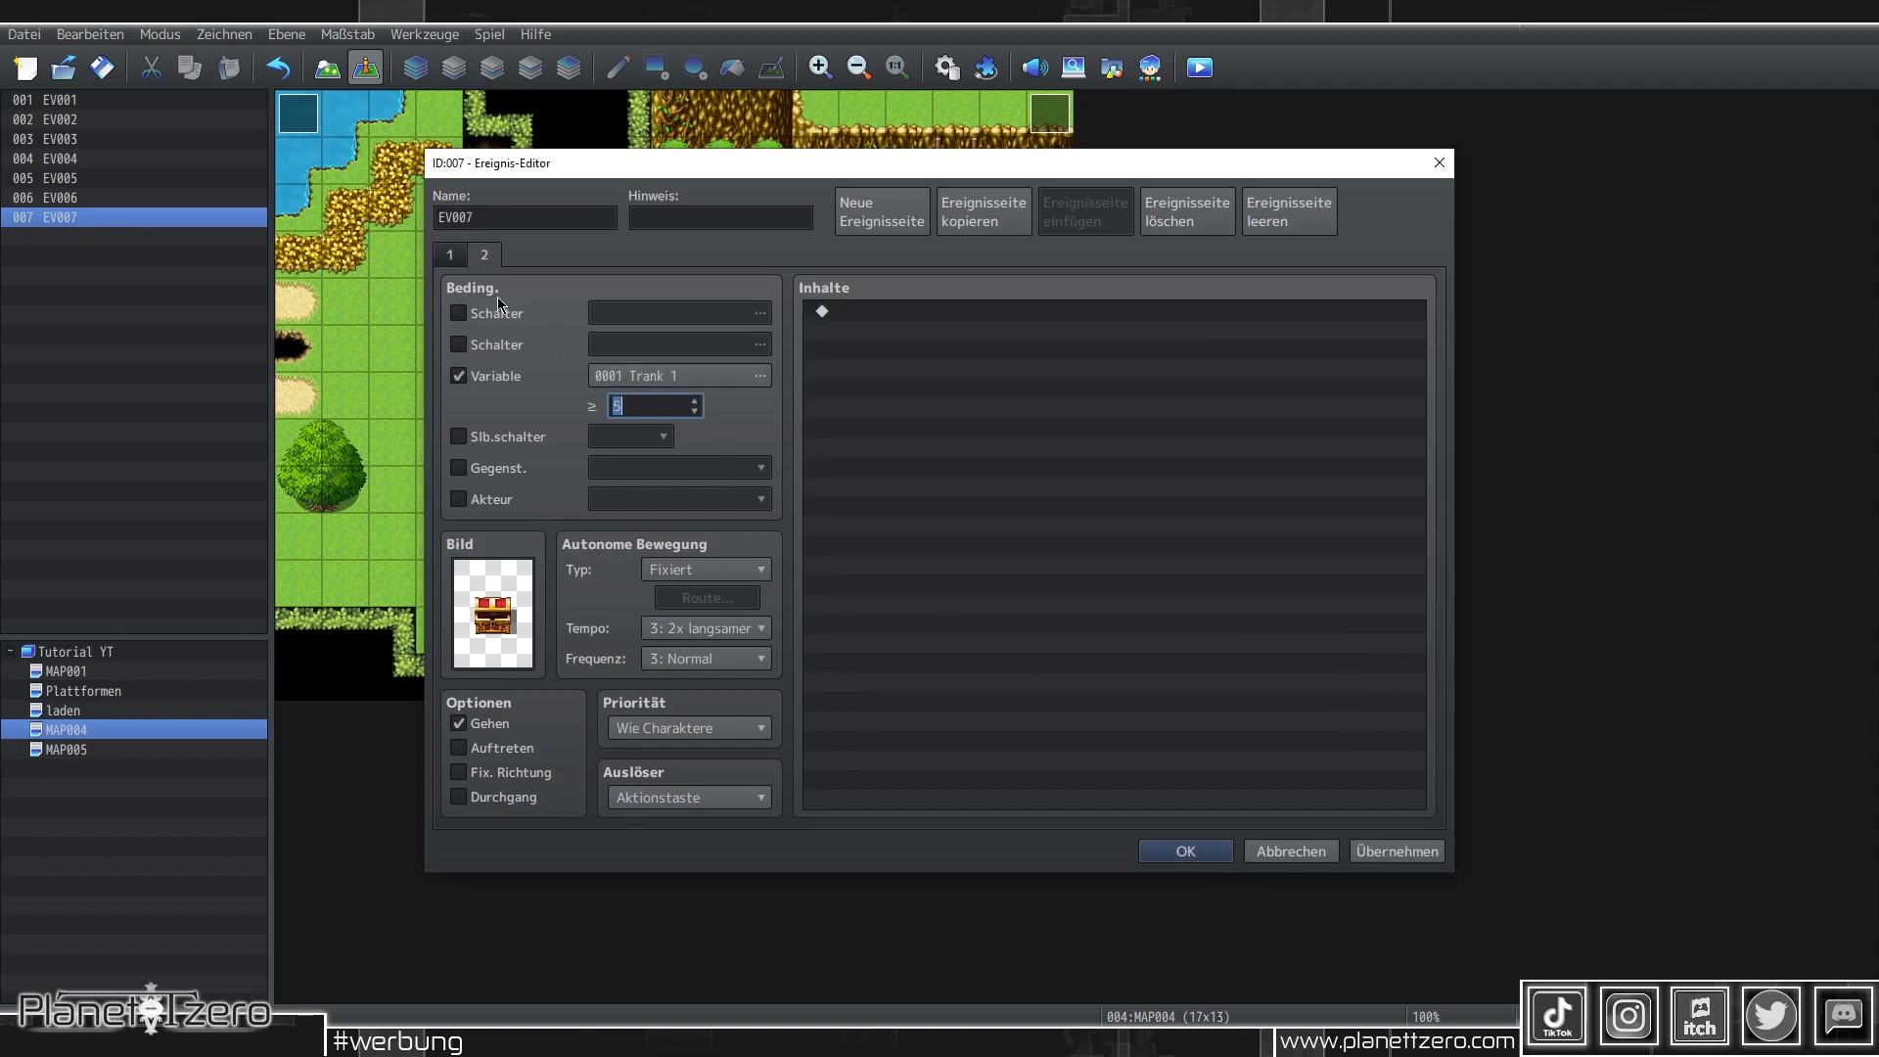
# Add the message "Trank erhalten!" below the Attack1 sound in the If branch of the fifth chest's first page
pyautogui.click(453, 259)
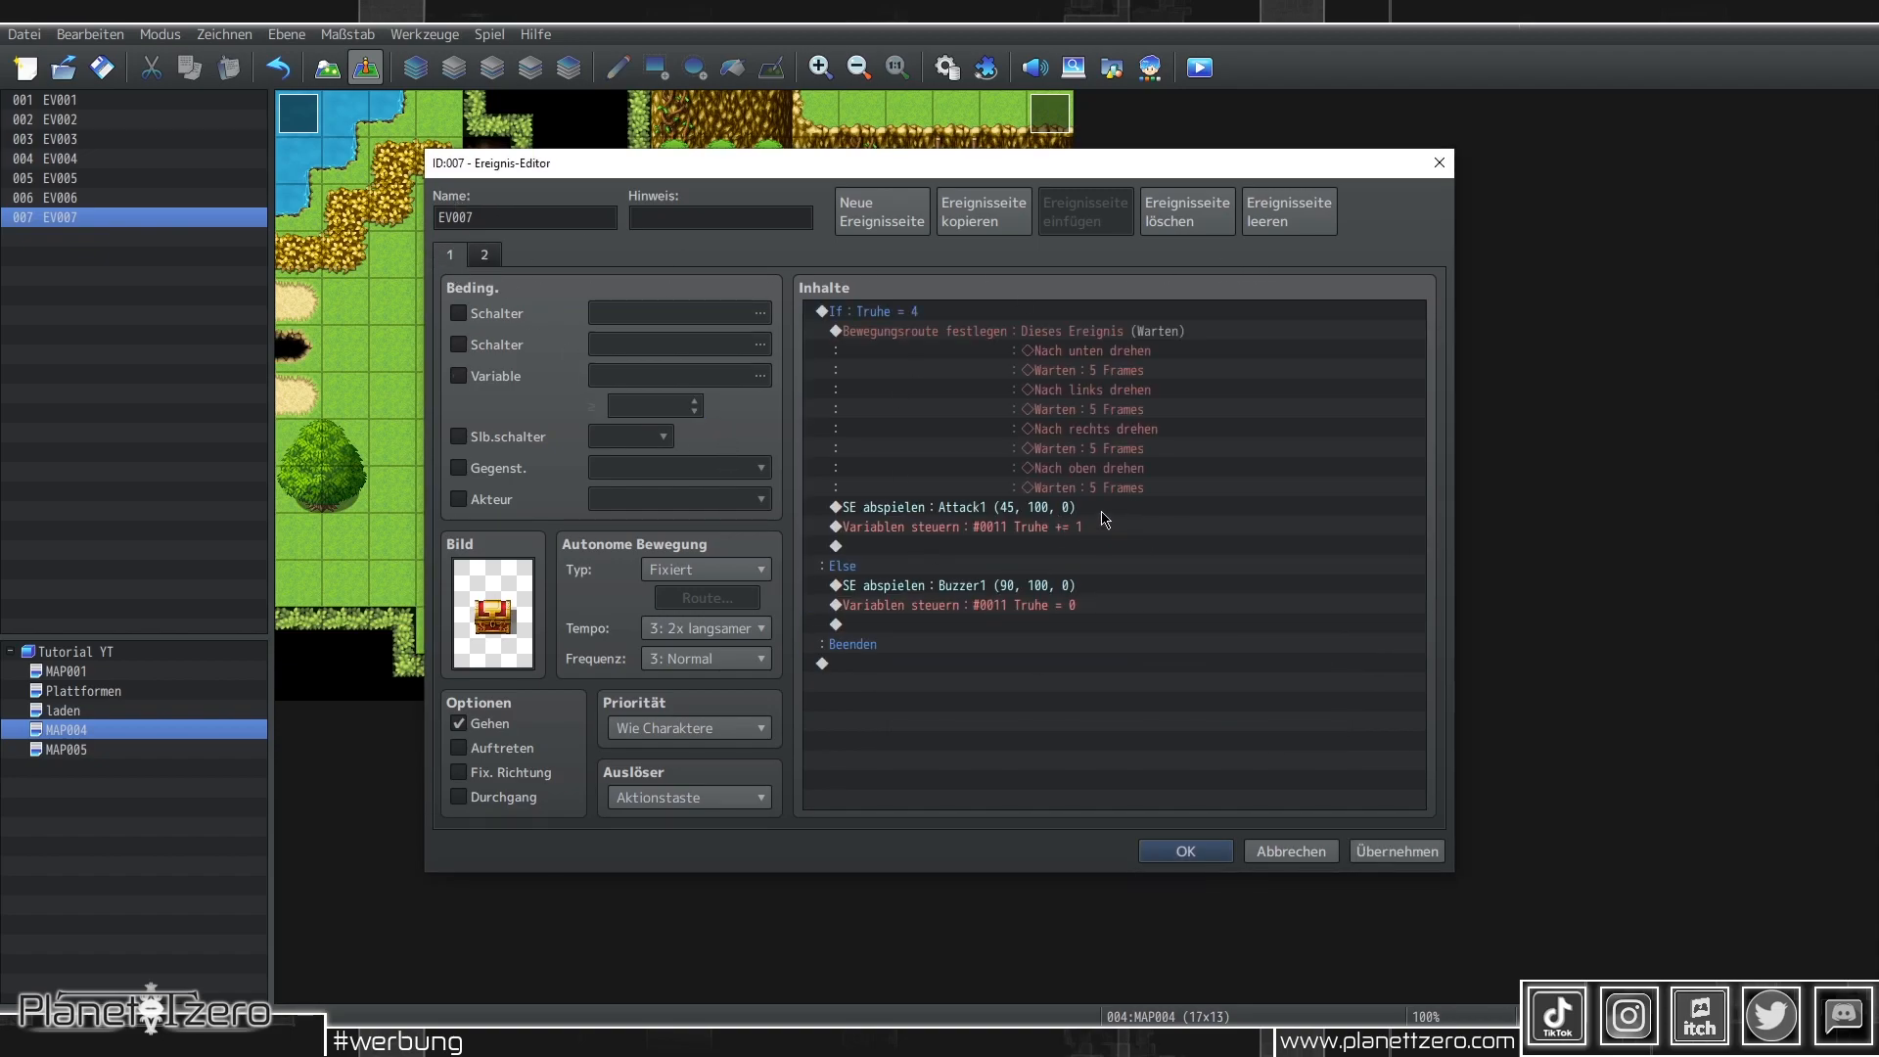
pyautogui.doubleClick(1047, 546)
pyautogui.click(981, 317)
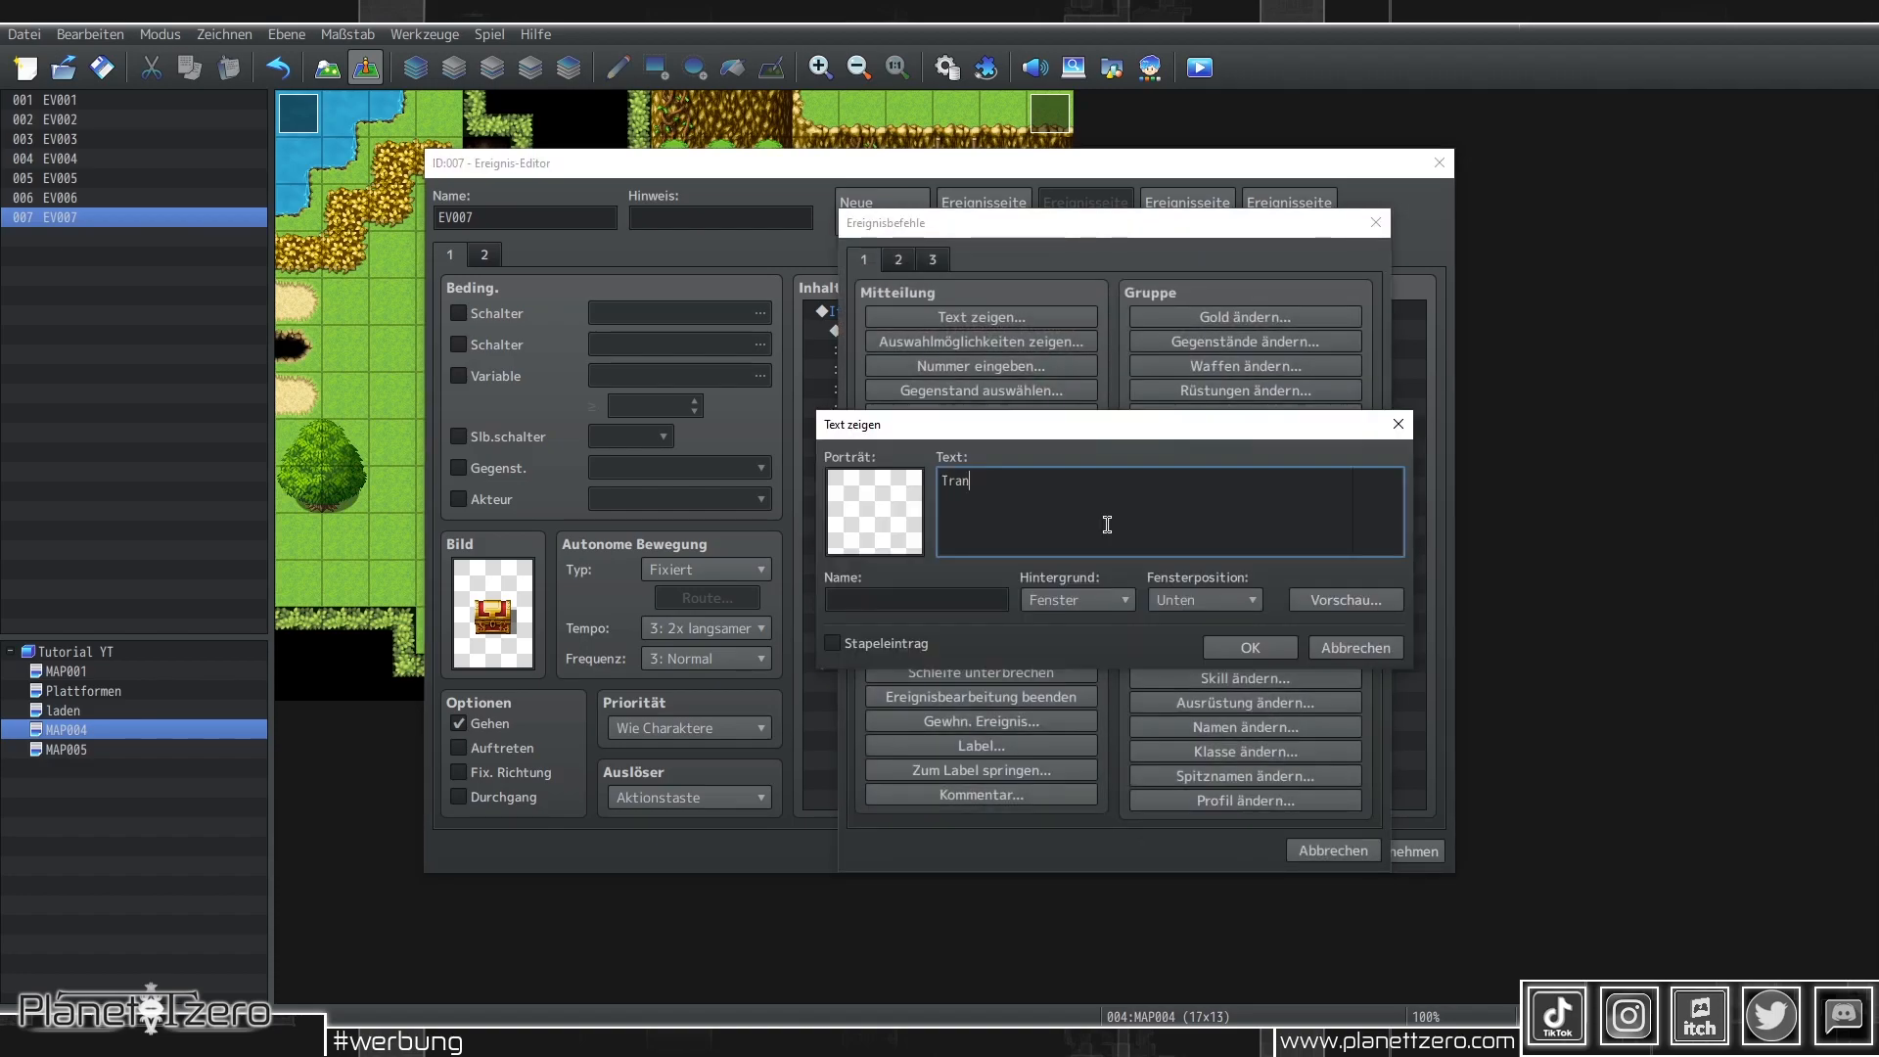
pyautogui.write('Trank erhalten')
pyautogui.click(1273, 646)
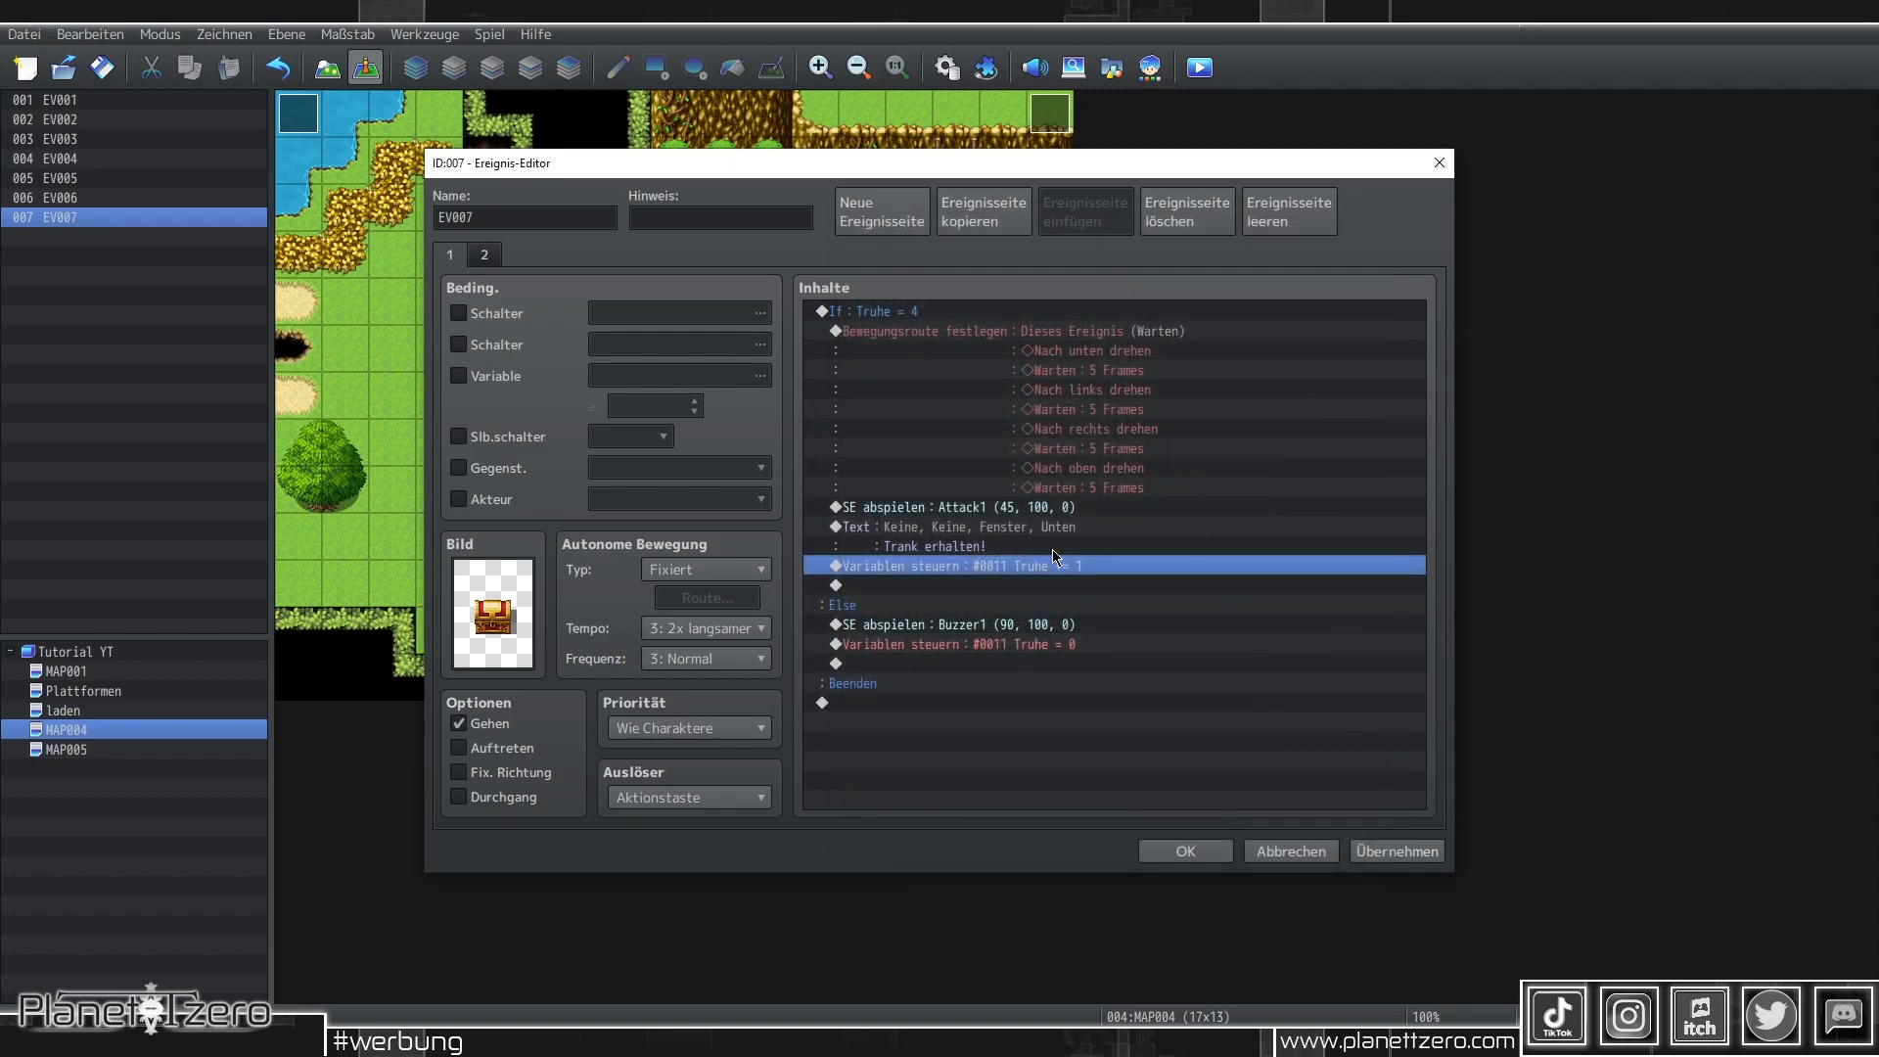
# Add an item change that increases 0007 Trank by 1 below the message, and save the fifth chest event
pyautogui.doubleClick(1054, 586)
pyautogui.click(1245, 341)
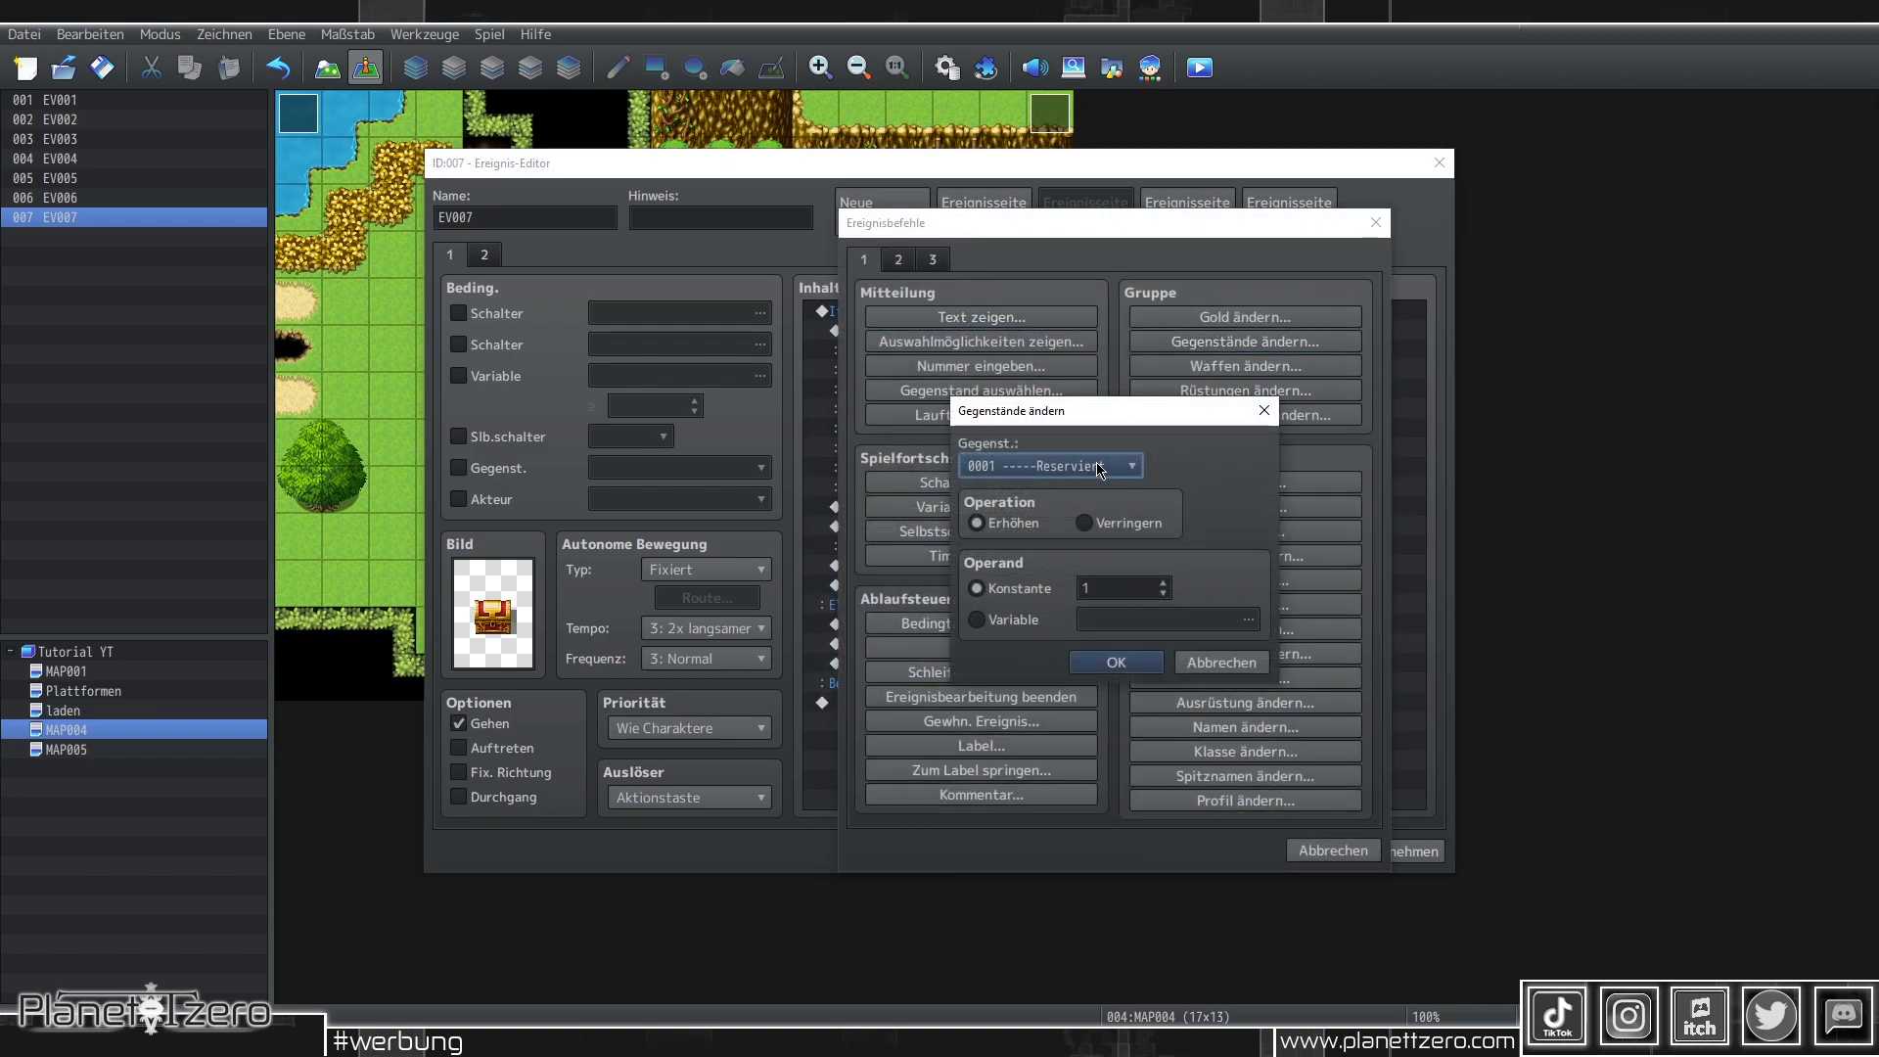
pyautogui.click(1099, 469)
pyautogui.click(1070, 631)
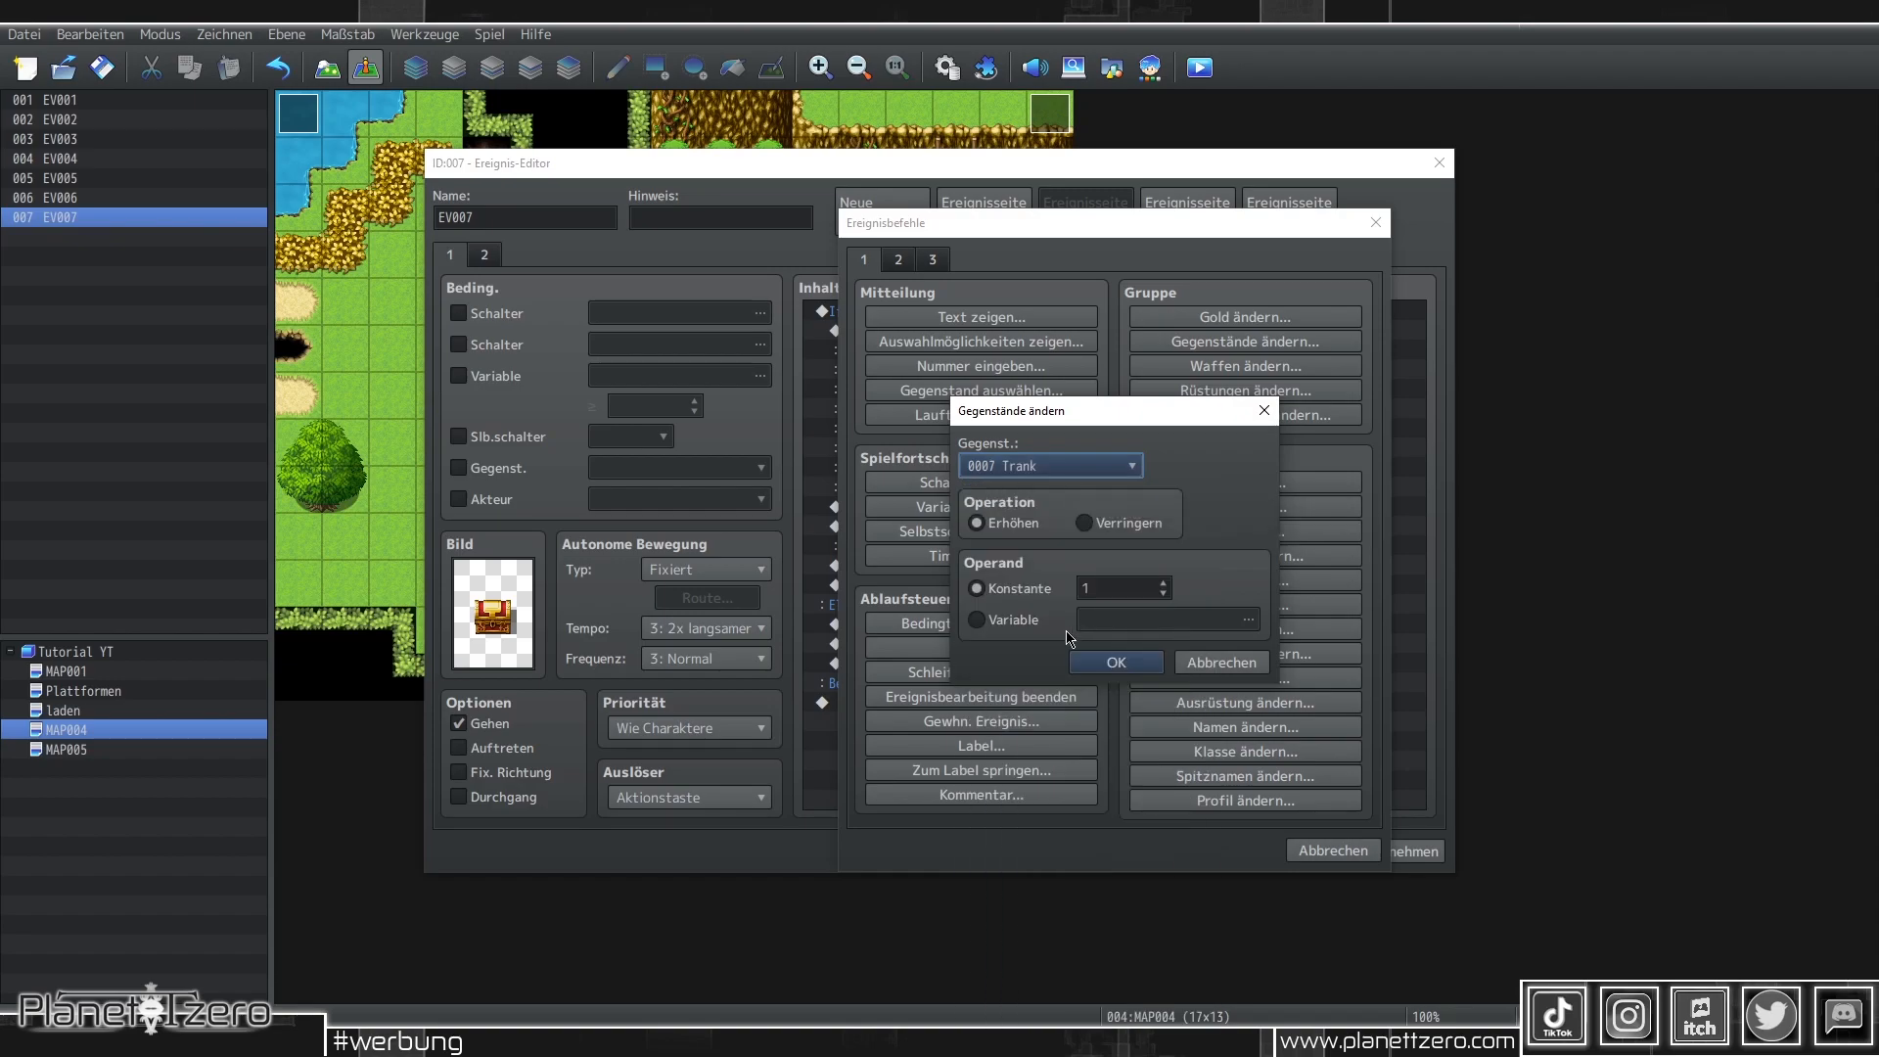
pyautogui.click(1114, 662)
pyautogui.click(1410, 847)
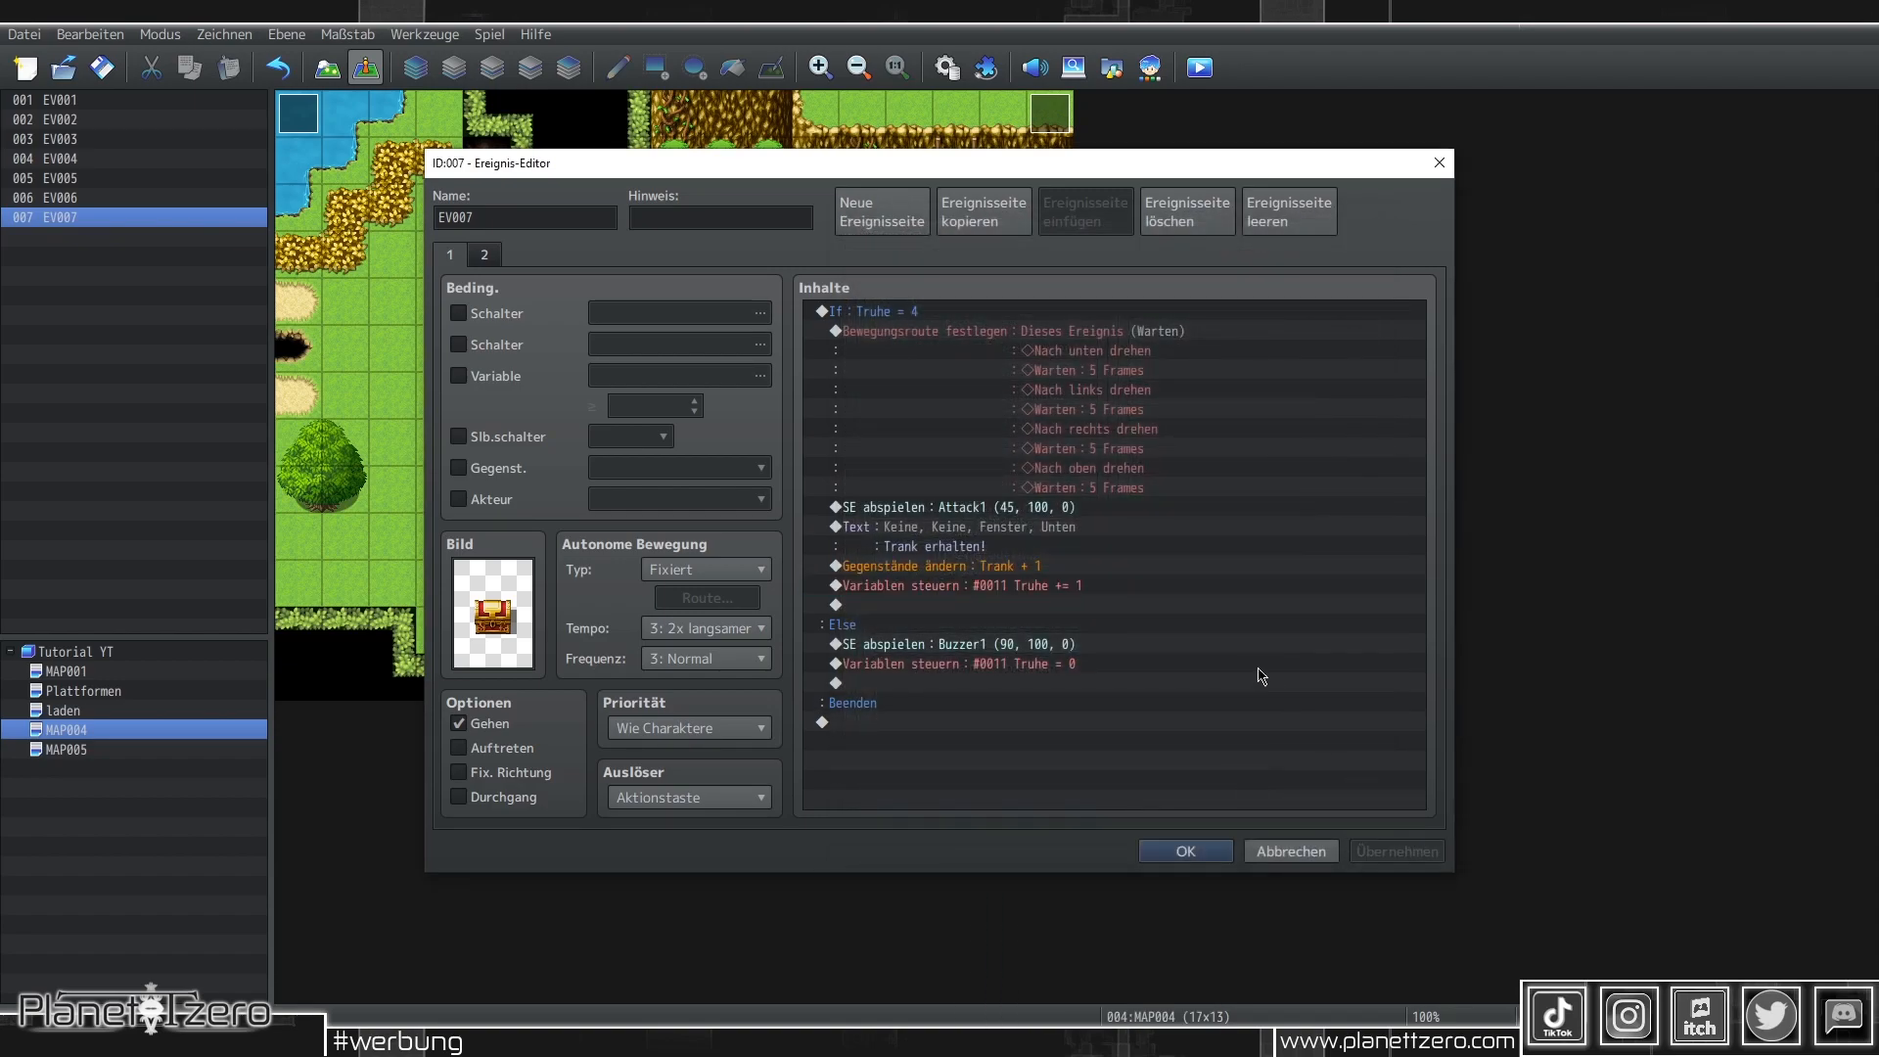
pyautogui.click(1185, 851)
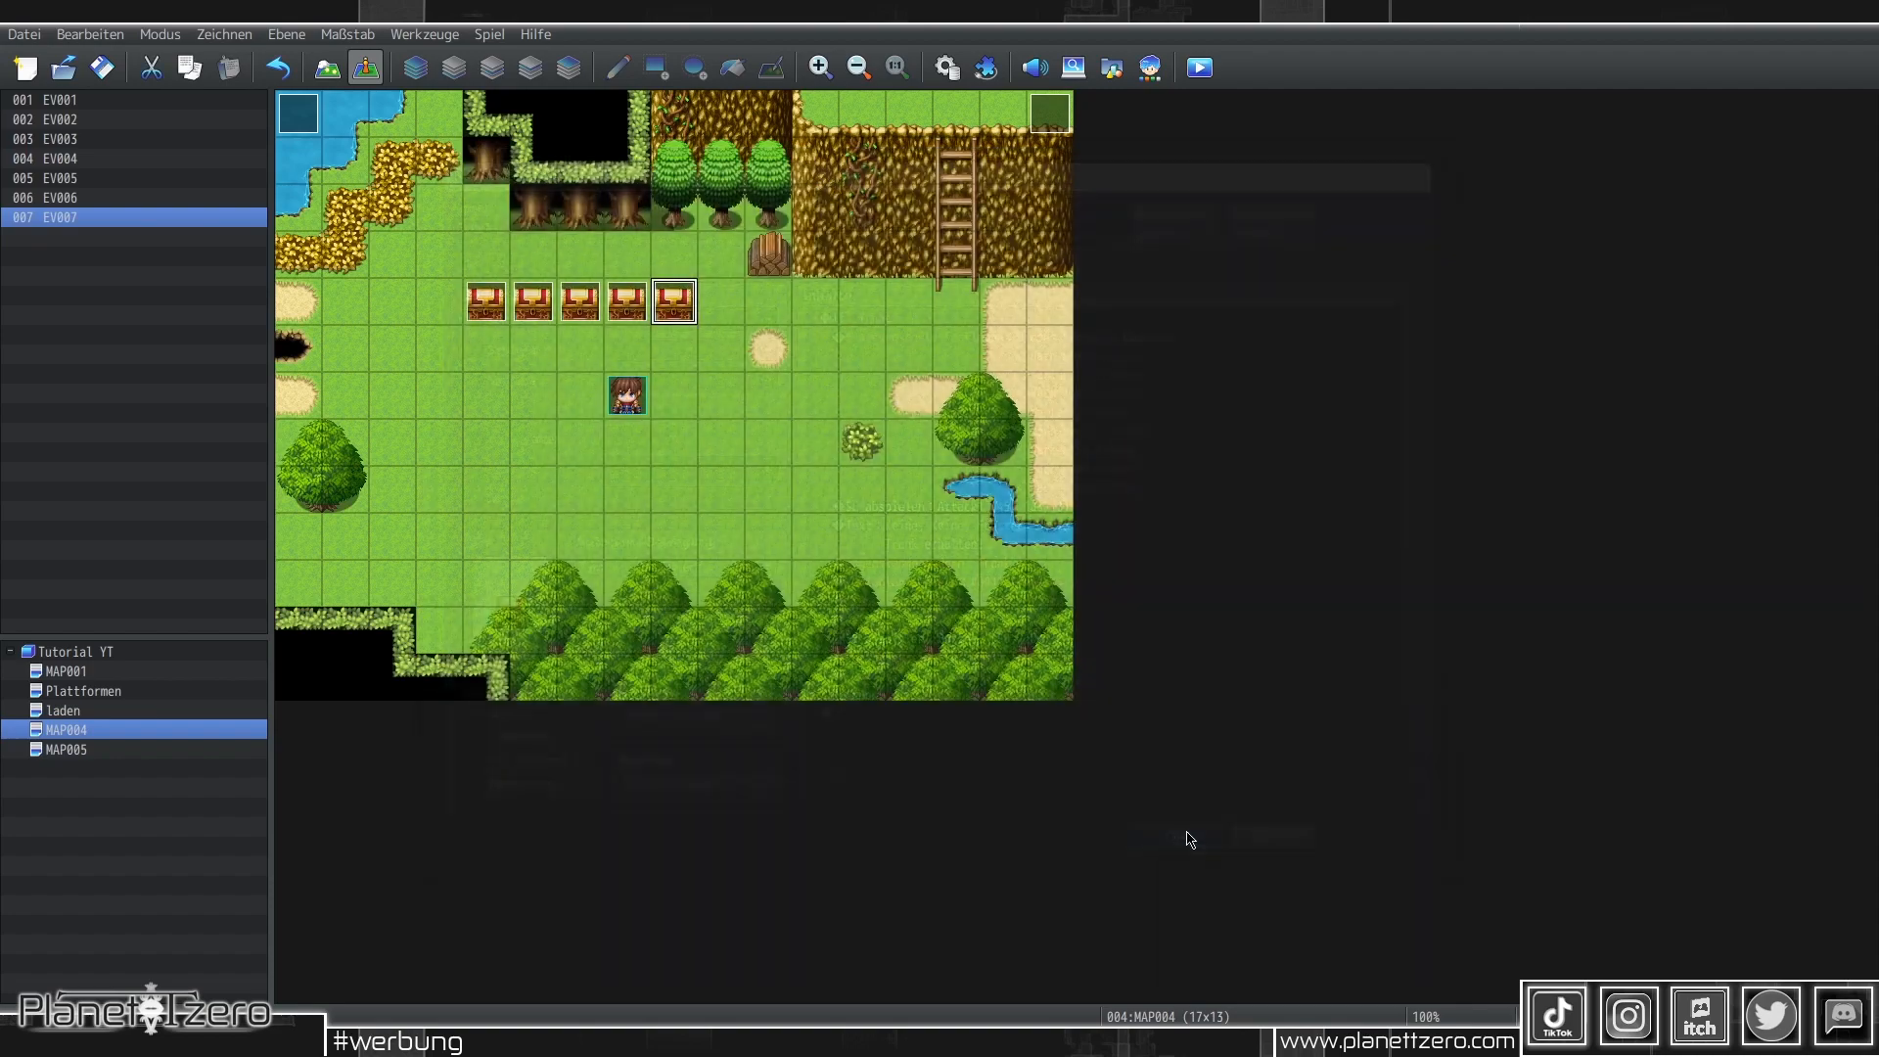
# Start a playtest, walk the character to the first chest in the row and open it
pyautogui.hotkey('ctrl', 'r')
pyautogui.press('Right')
pyautogui.press('Right')
pyautogui.press('Up')
pyautogui.press('Left')
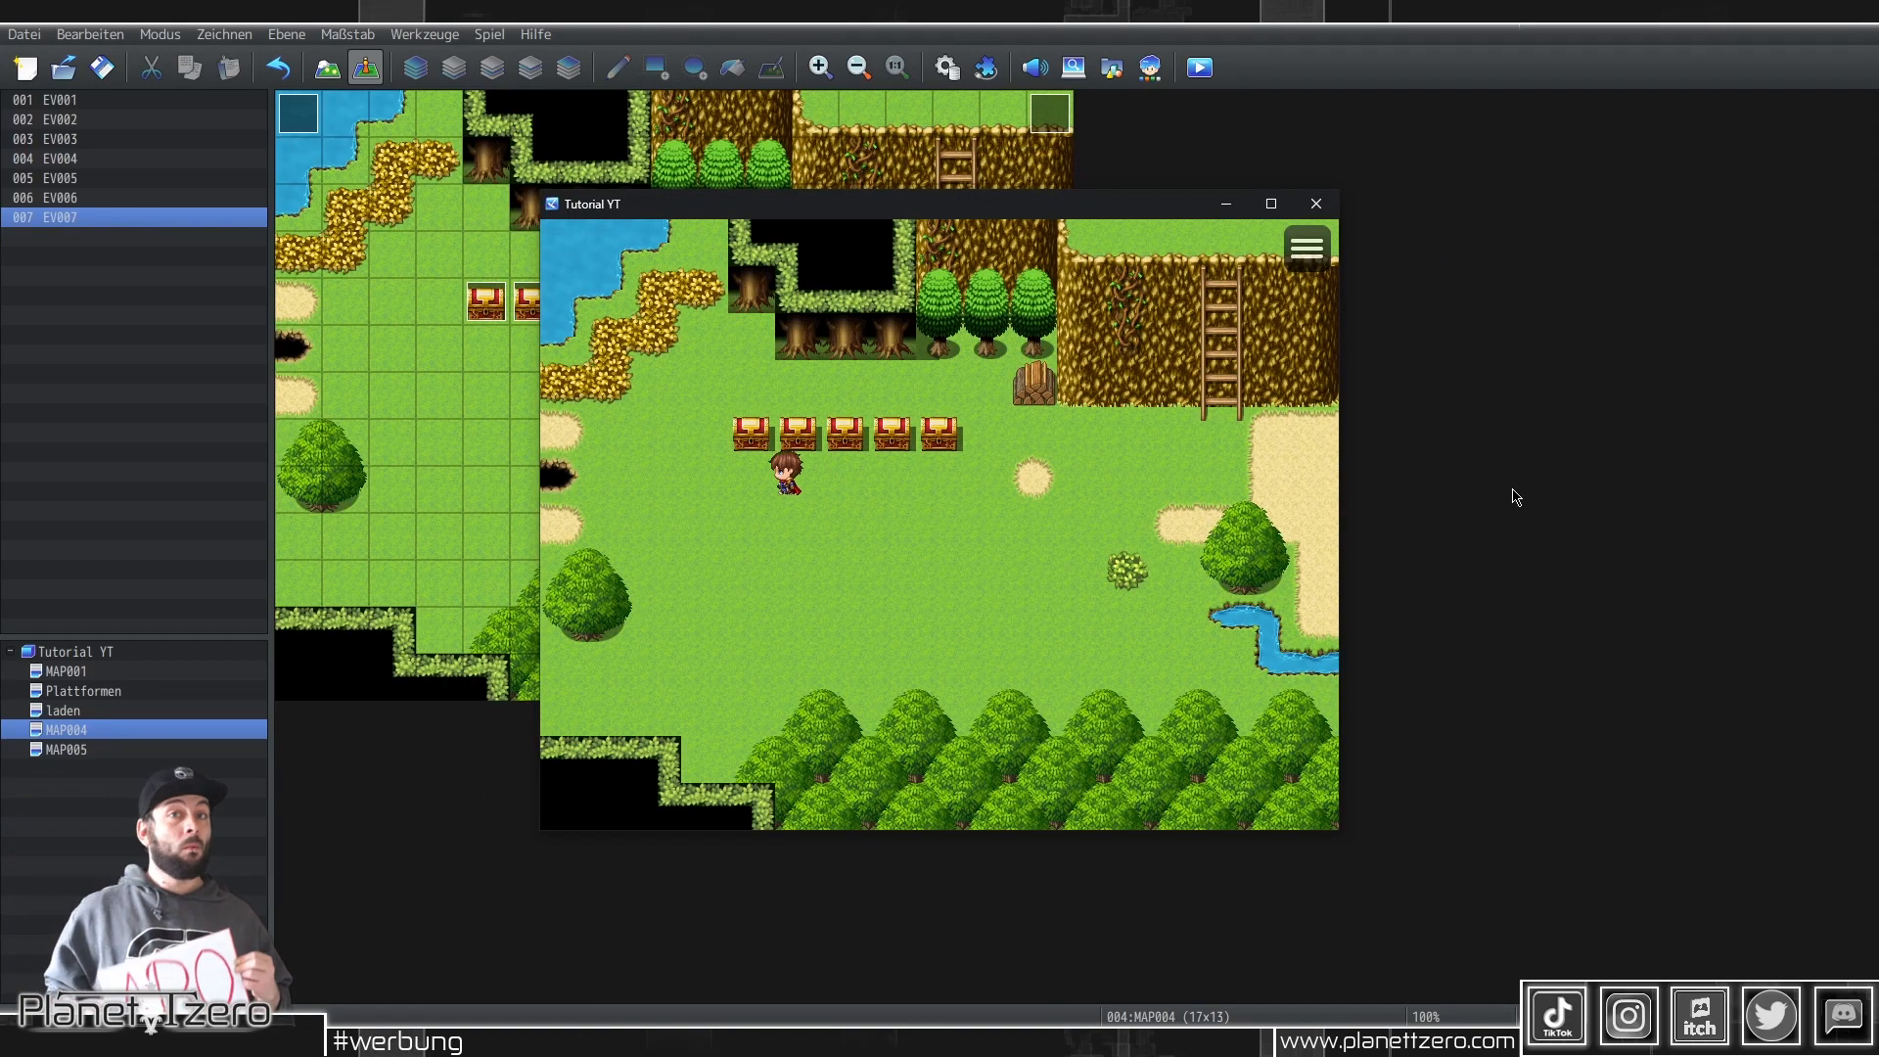
pyautogui.press('Left')
pyautogui.press('Up')
pyautogui.press('Return')
# Walk to the second and third chests in the row and open each one in order
pyautogui.press('Right')
pyautogui.press('Right')
pyautogui.press('Left')
pyautogui.press('Up')
pyautogui.press('Return')
pyautogui.press('Right')
pyautogui.press('Up')
pyautogui.press('Return')
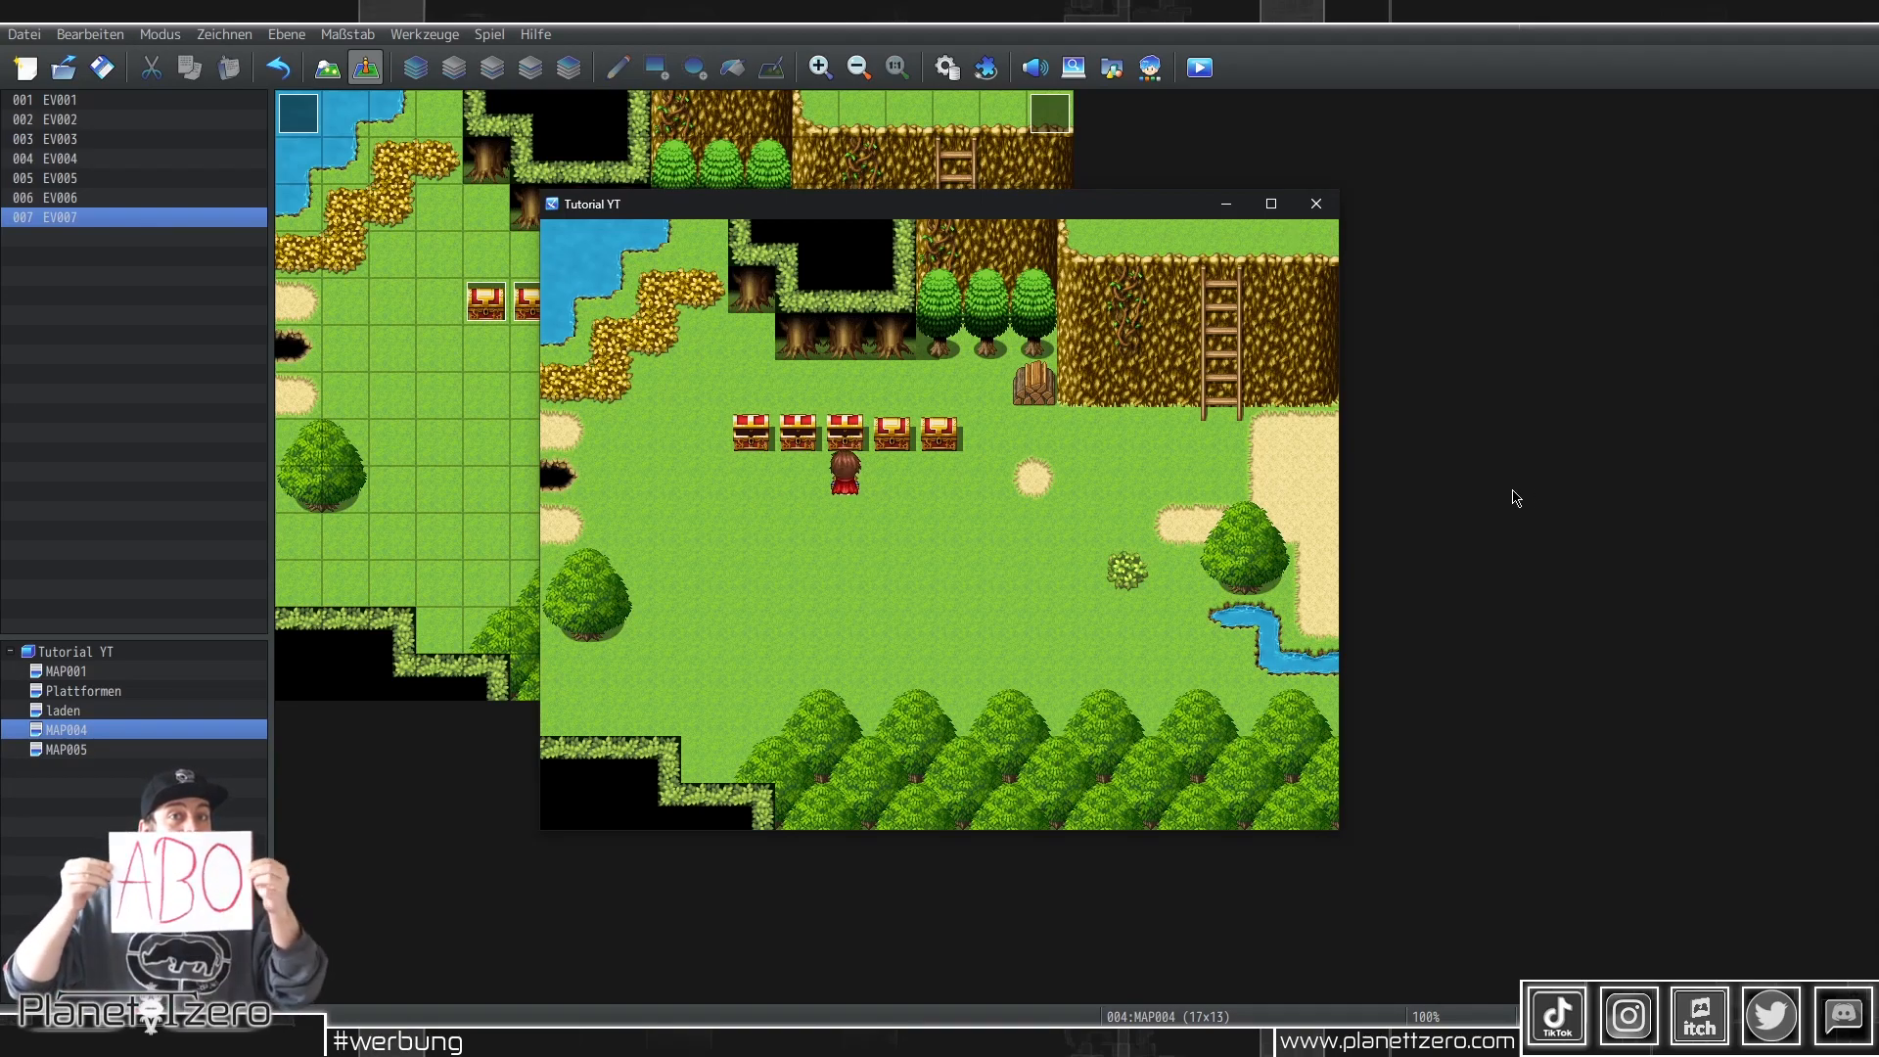
# Open the fourth and fifth chests in the row, and dismiss the message from the last one
pyautogui.press('Right')
pyautogui.press('Up')
pyautogui.press('Return')
pyautogui.press('Right')
pyautogui.press('Up')
pyautogui.press('Left')
pyautogui.press('Left')
pyautogui.press('Up')
pyautogui.press('Right')
pyautogui.press('Right')
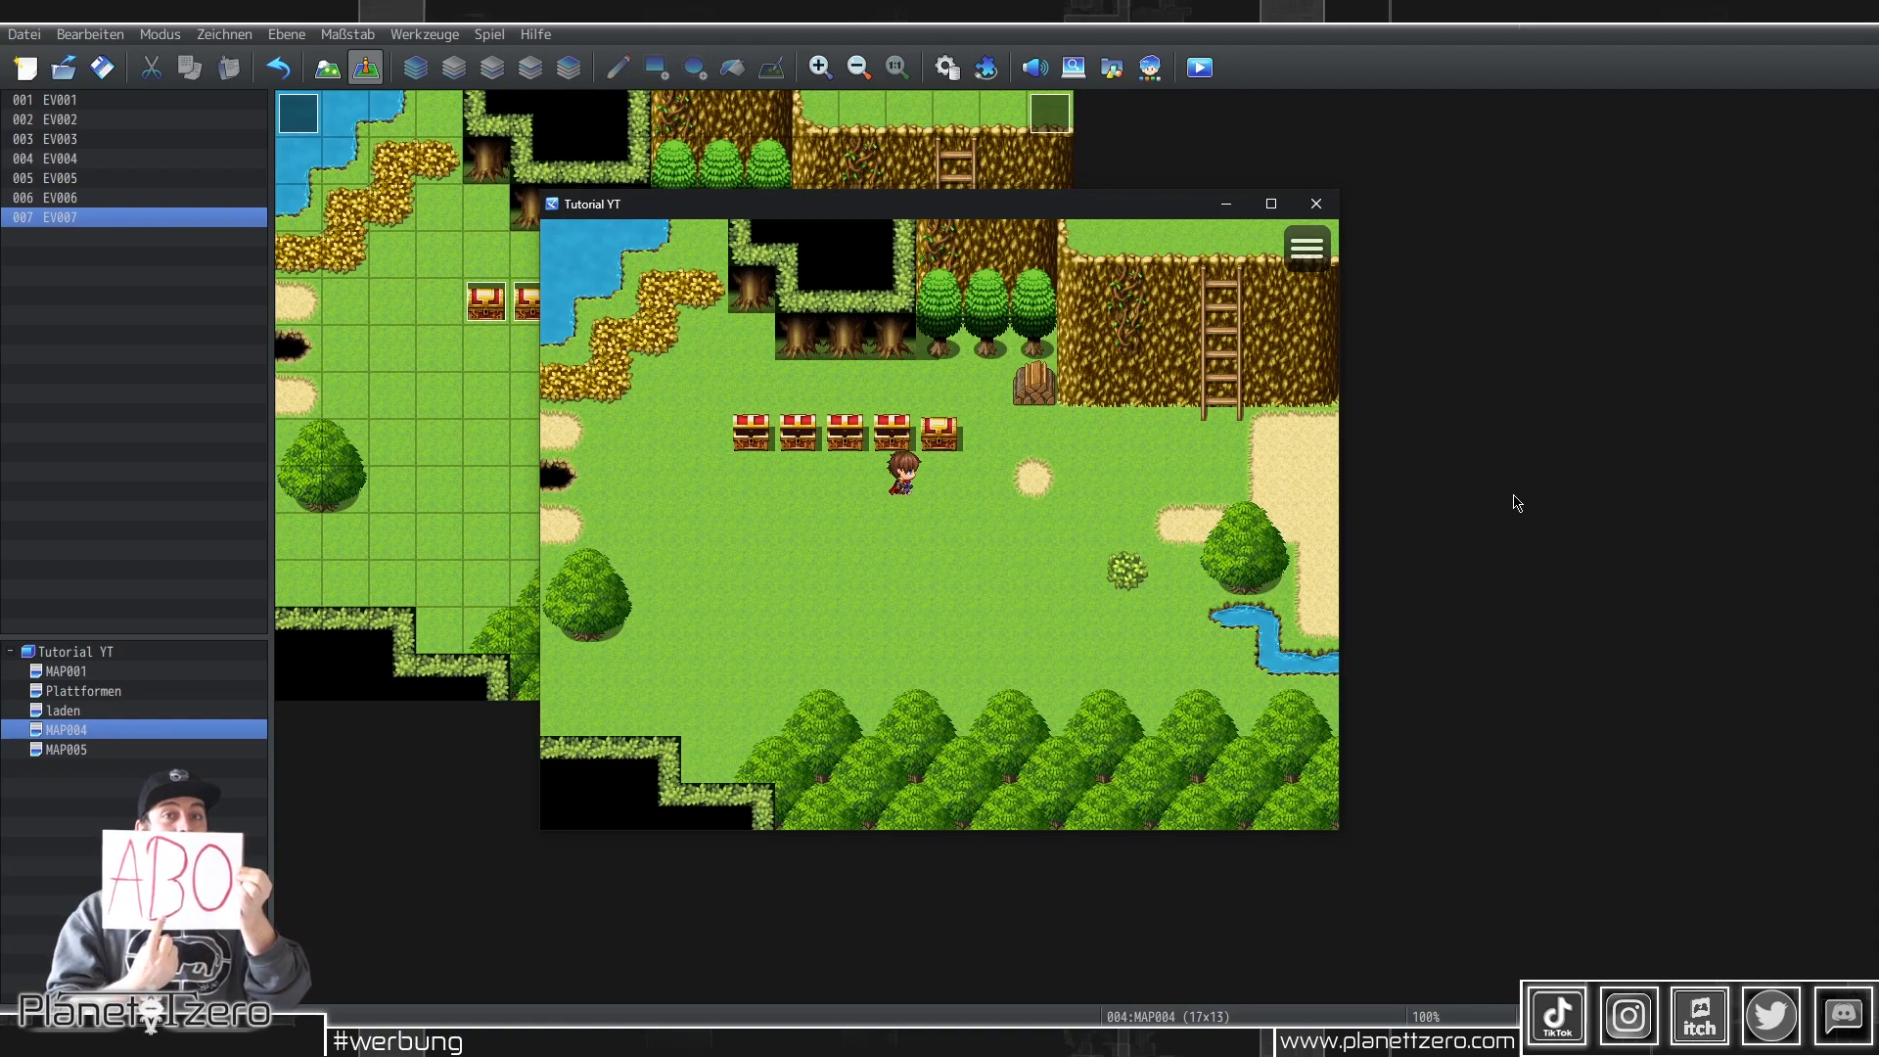
pyautogui.press('Up')
pyautogui.press('Return')
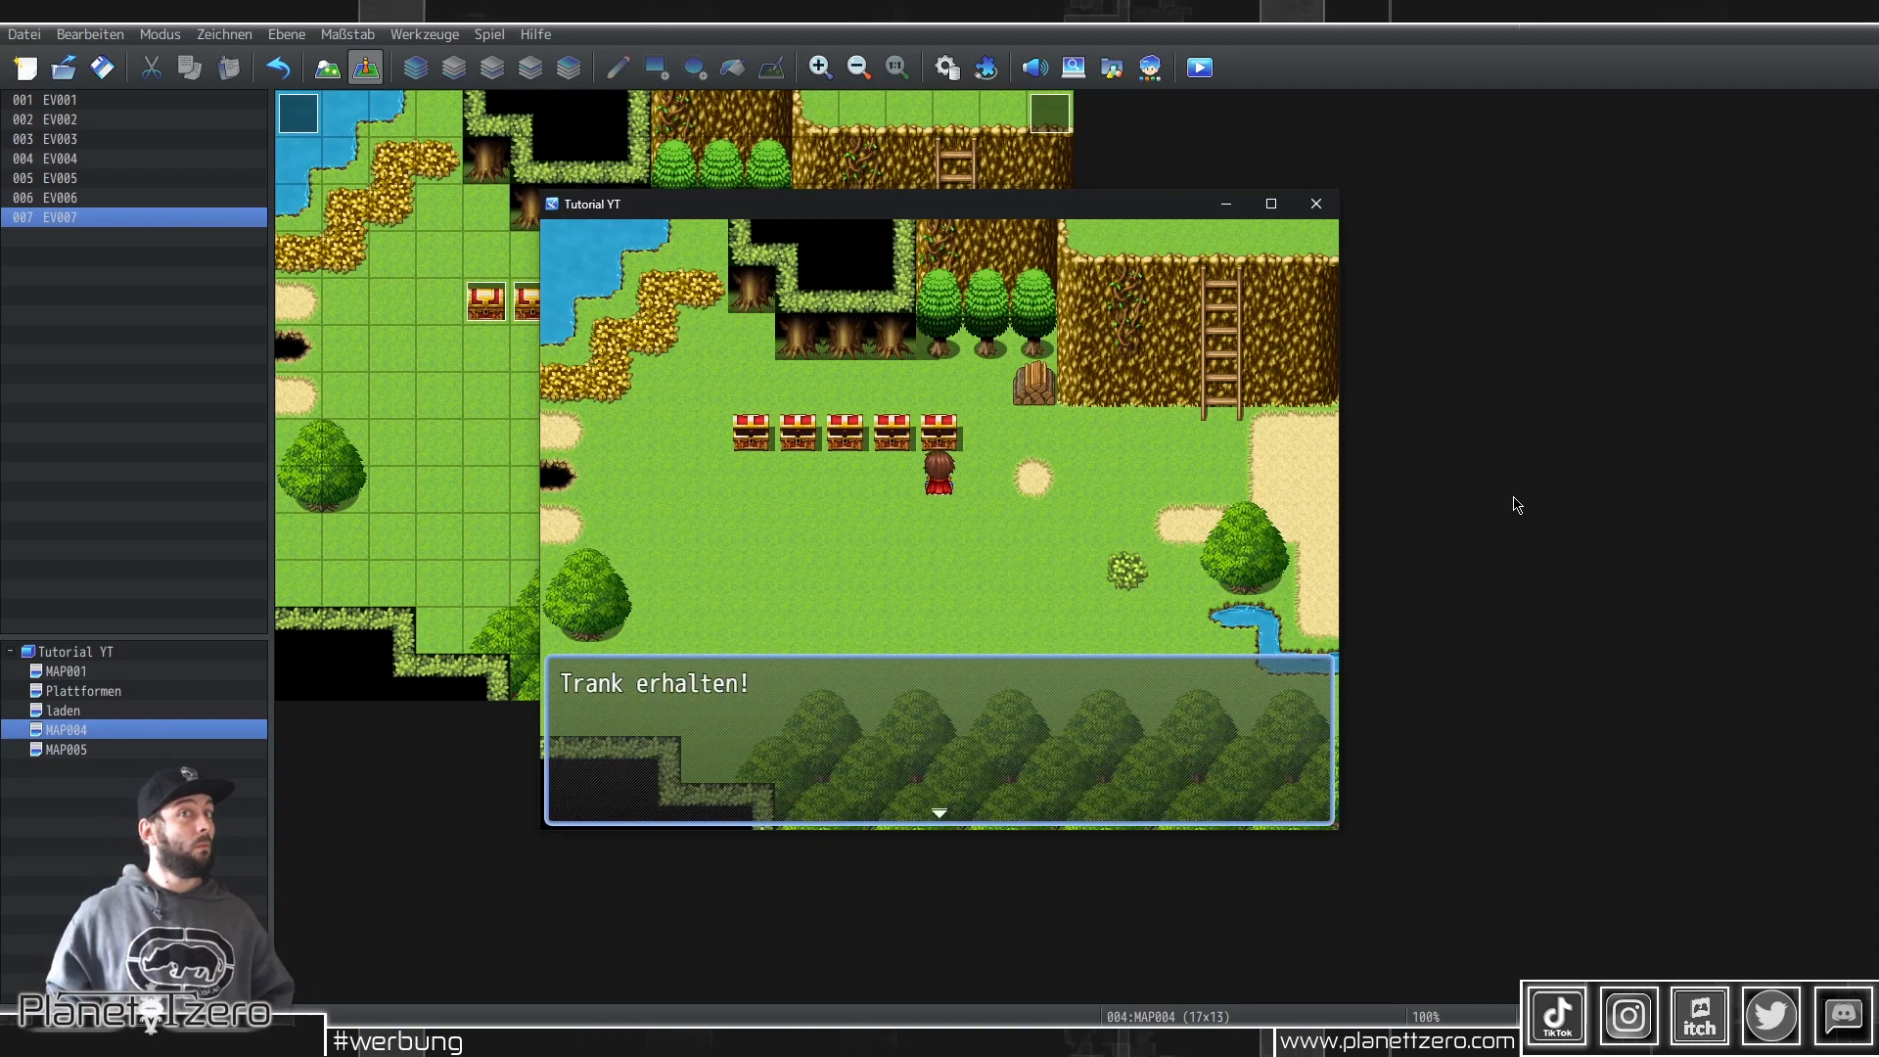
pyautogui.press('Return')
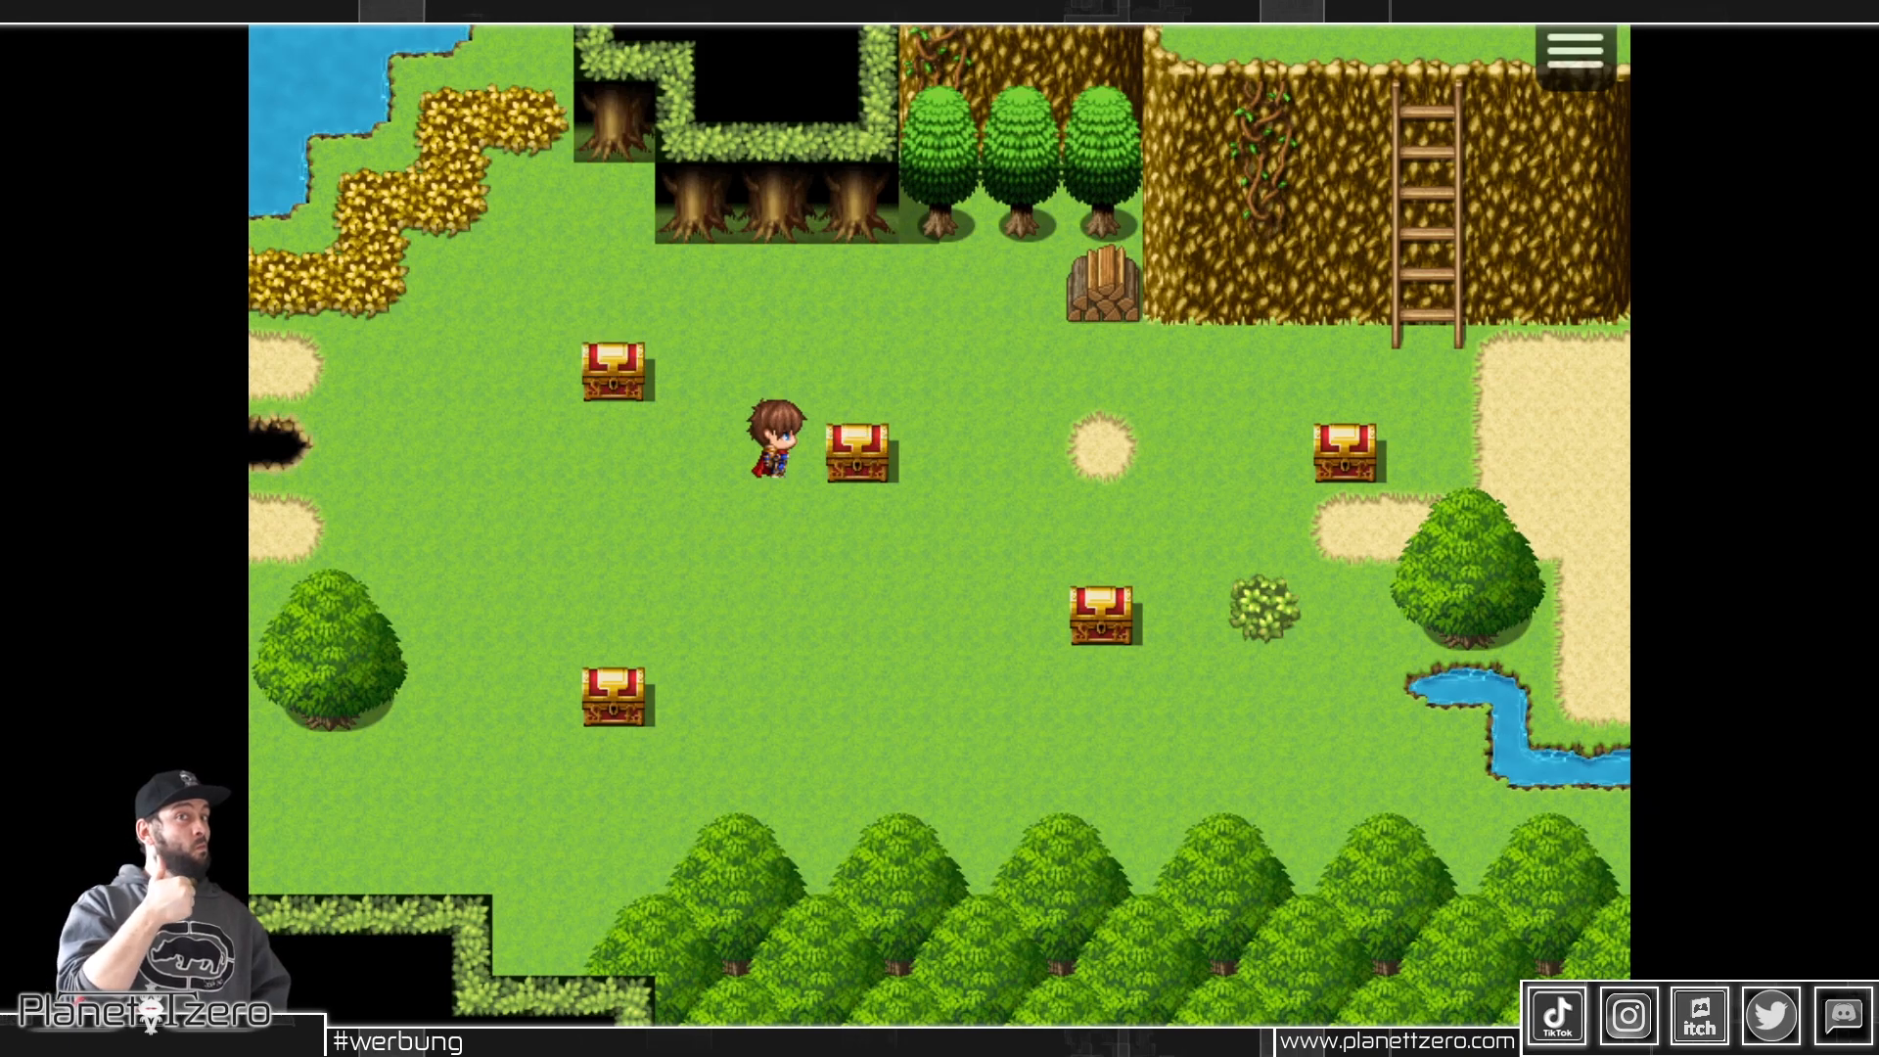
# Playtest the map with scattered chests by walking between them and trying them in an arbitrary order
pyautogui.press('Down')
pyautogui.press('Down')
pyautogui.press('Down')
pyautogui.press('Left')
pyautogui.press('Left')
pyautogui.press('Up')
pyautogui.press('Left')
pyautogui.press('Up')
pyautogui.press('Return')
pyautogui.press('Right')
pyautogui.press('Down')
pyautogui.press('Right')
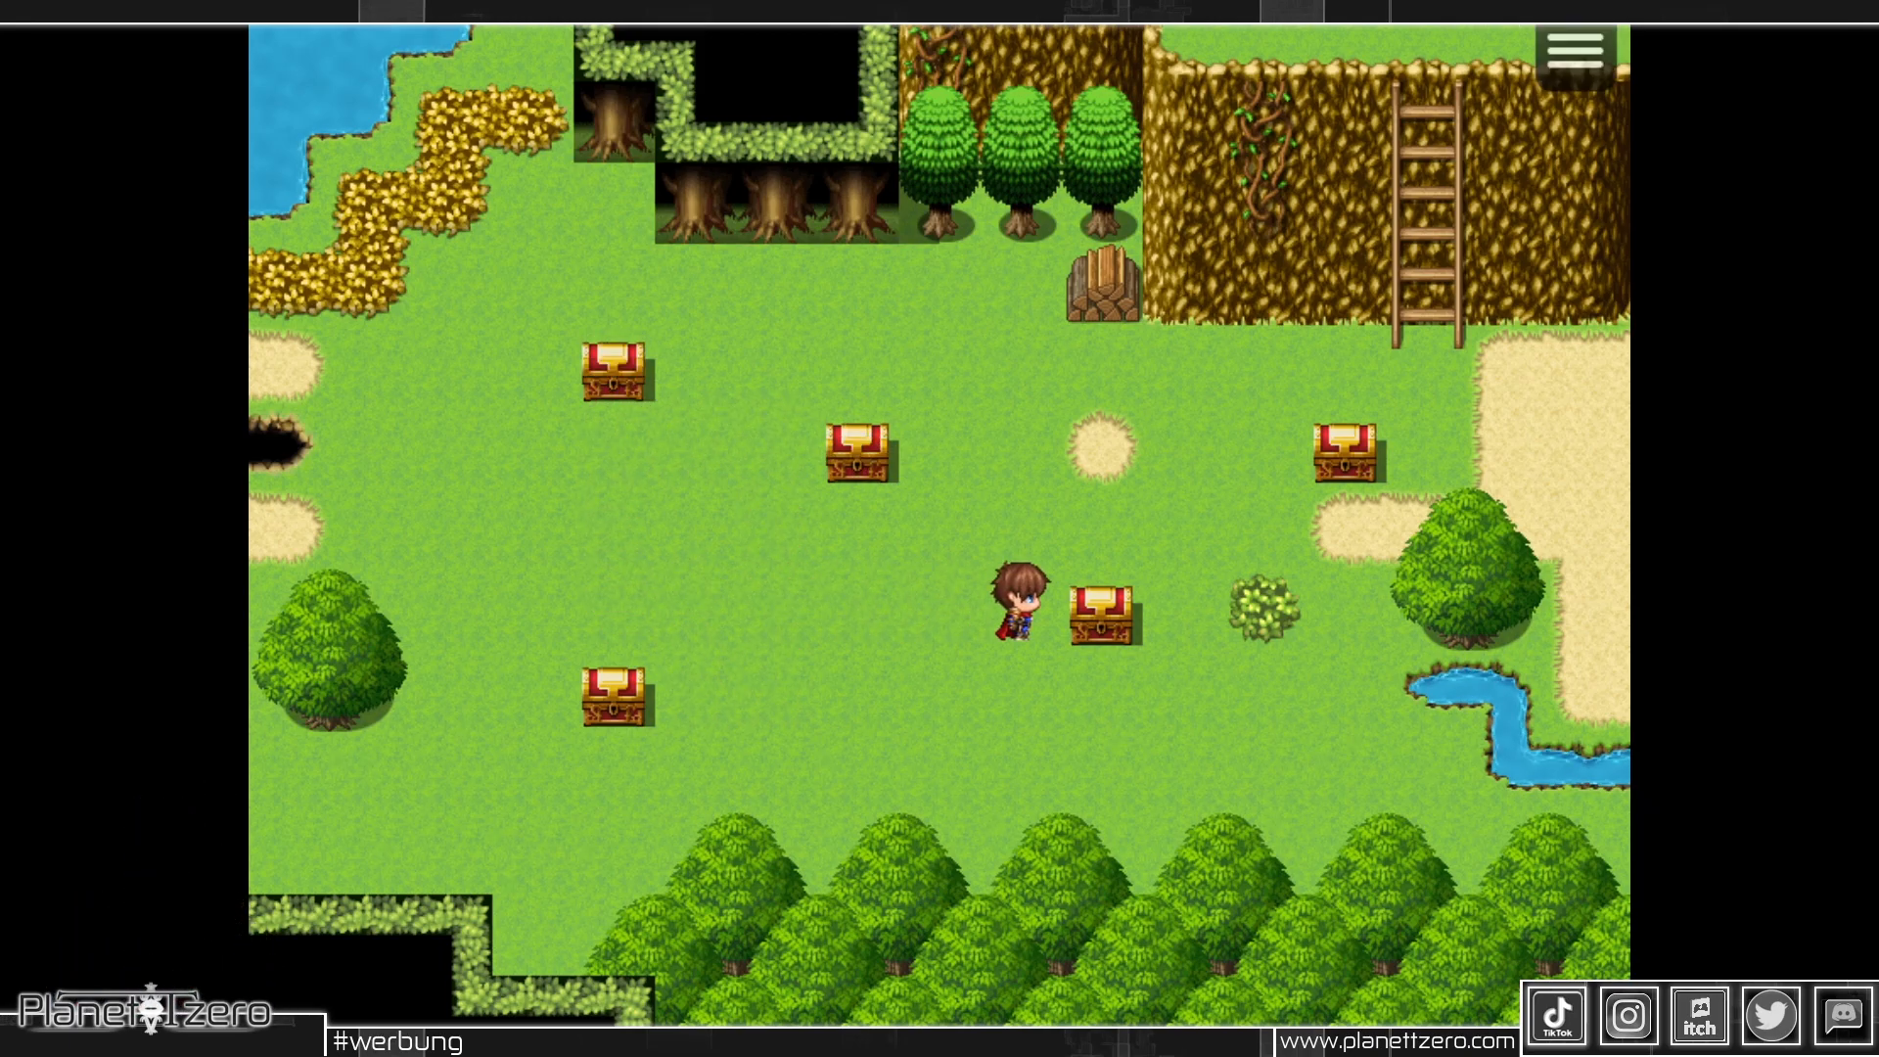
# Walk the character to the upper-left chest on the map and open it
pyautogui.press('Up')
pyautogui.press('Up')
pyautogui.press('Right')
pyautogui.press('Right')
pyautogui.press('Right')
pyautogui.press('Left')
pyautogui.press('Left')
pyautogui.press('Left')
pyautogui.press('Left')
pyautogui.press('Up')
pyautogui.press('Left')
pyautogui.press('Left')
pyautogui.press('Left')
pyautogui.press('Return')
# Walk down to the lower-left chest and open it as the second in the sequence
pyautogui.press('Down')
pyautogui.press('Down')
pyautogui.press('Down')
pyautogui.press('Down')
pyautogui.press('Left')
pyautogui.press('Return')
# Walk toward the remaining chests to test opening one out of sequence
pyautogui.press('Right')
pyautogui.press('Right')
pyautogui.press('Up')
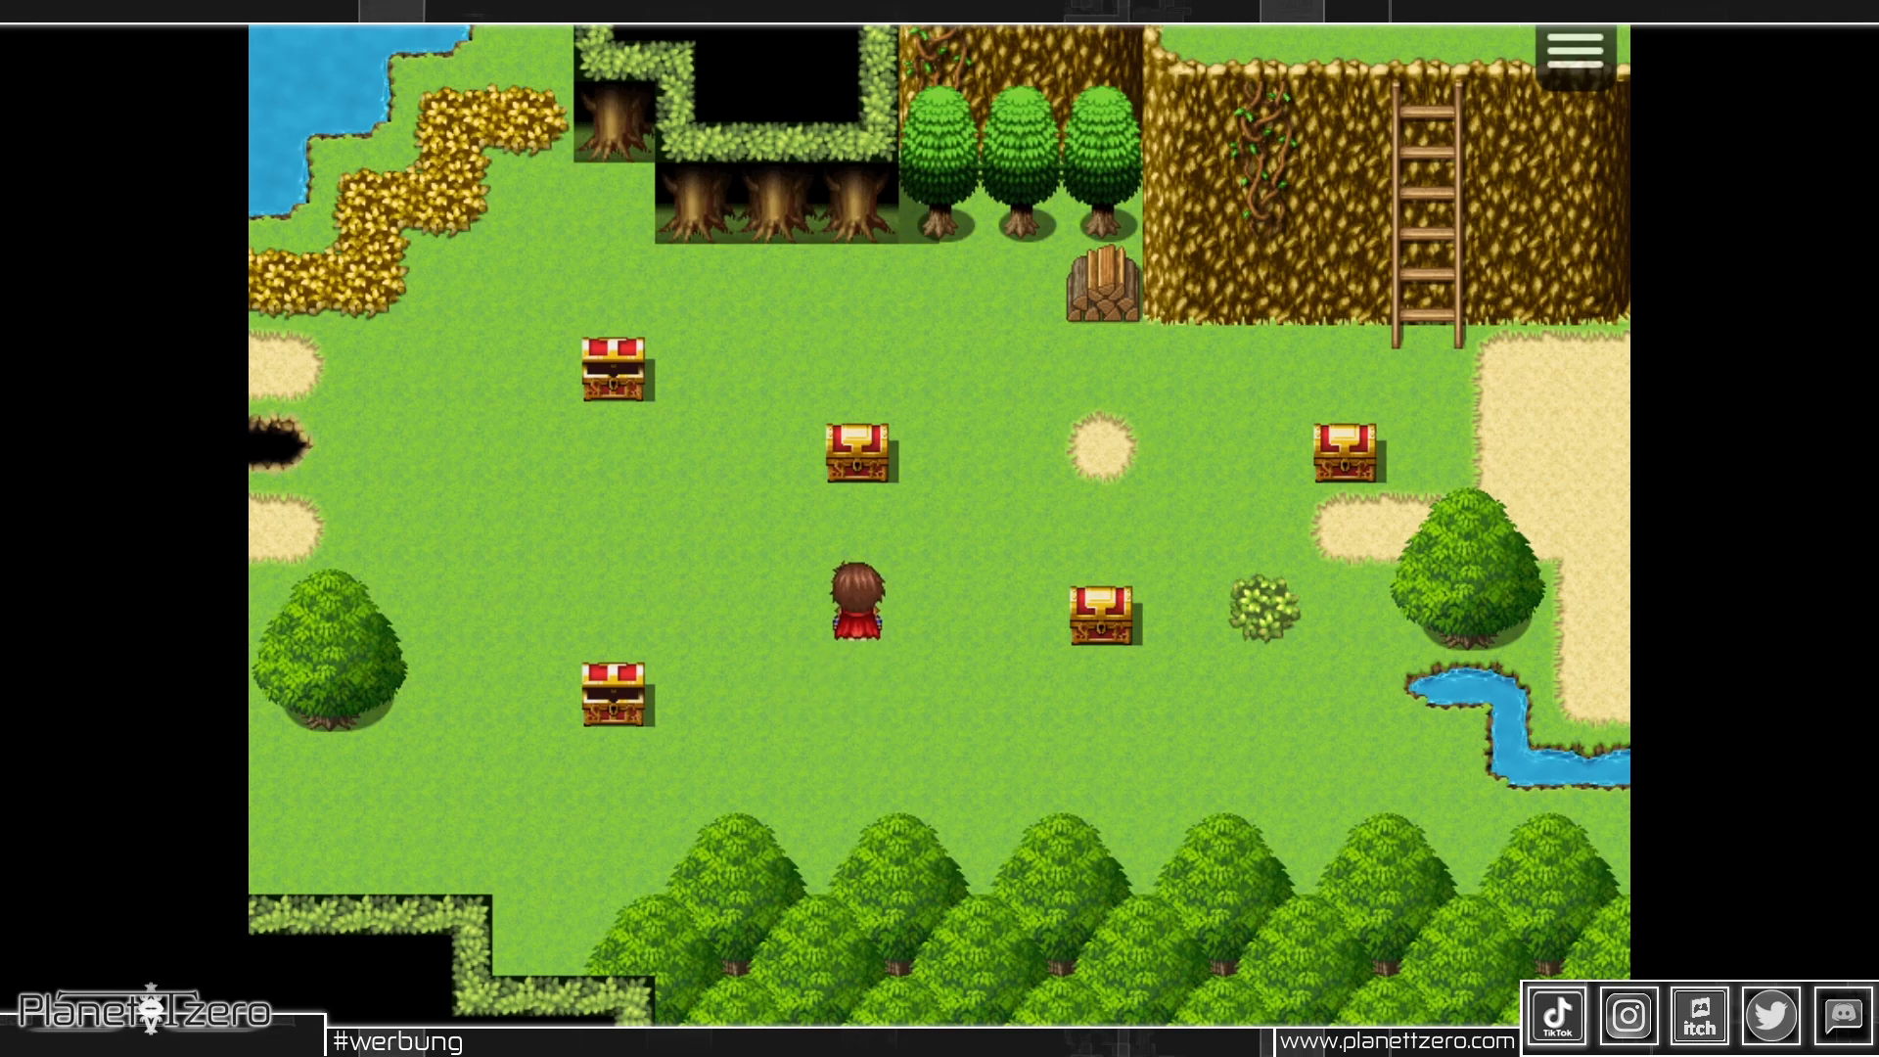
pyautogui.press('Right')
pyautogui.press('Right')
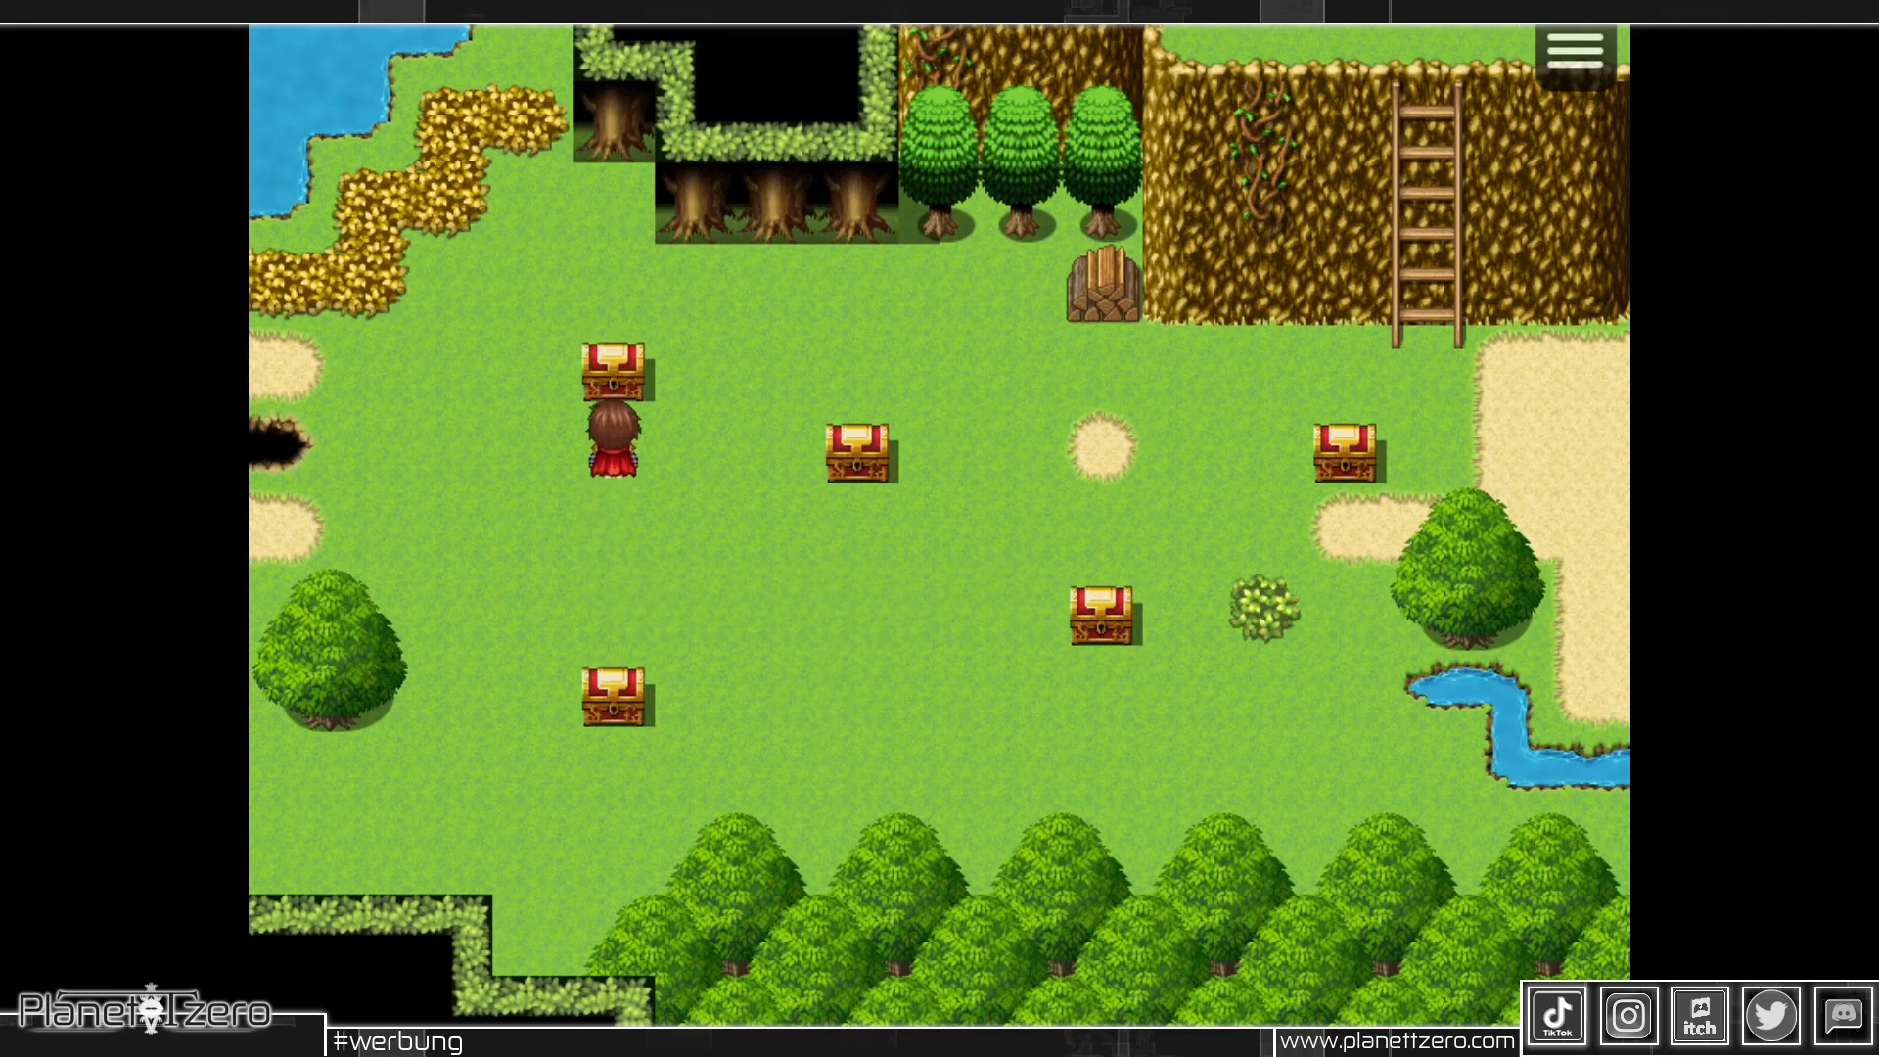
# Repeat the sequence from the upper-left and lower-left chests, and open the far-right chest as the third
pyautogui.press('Down')
pyautogui.press('Right')
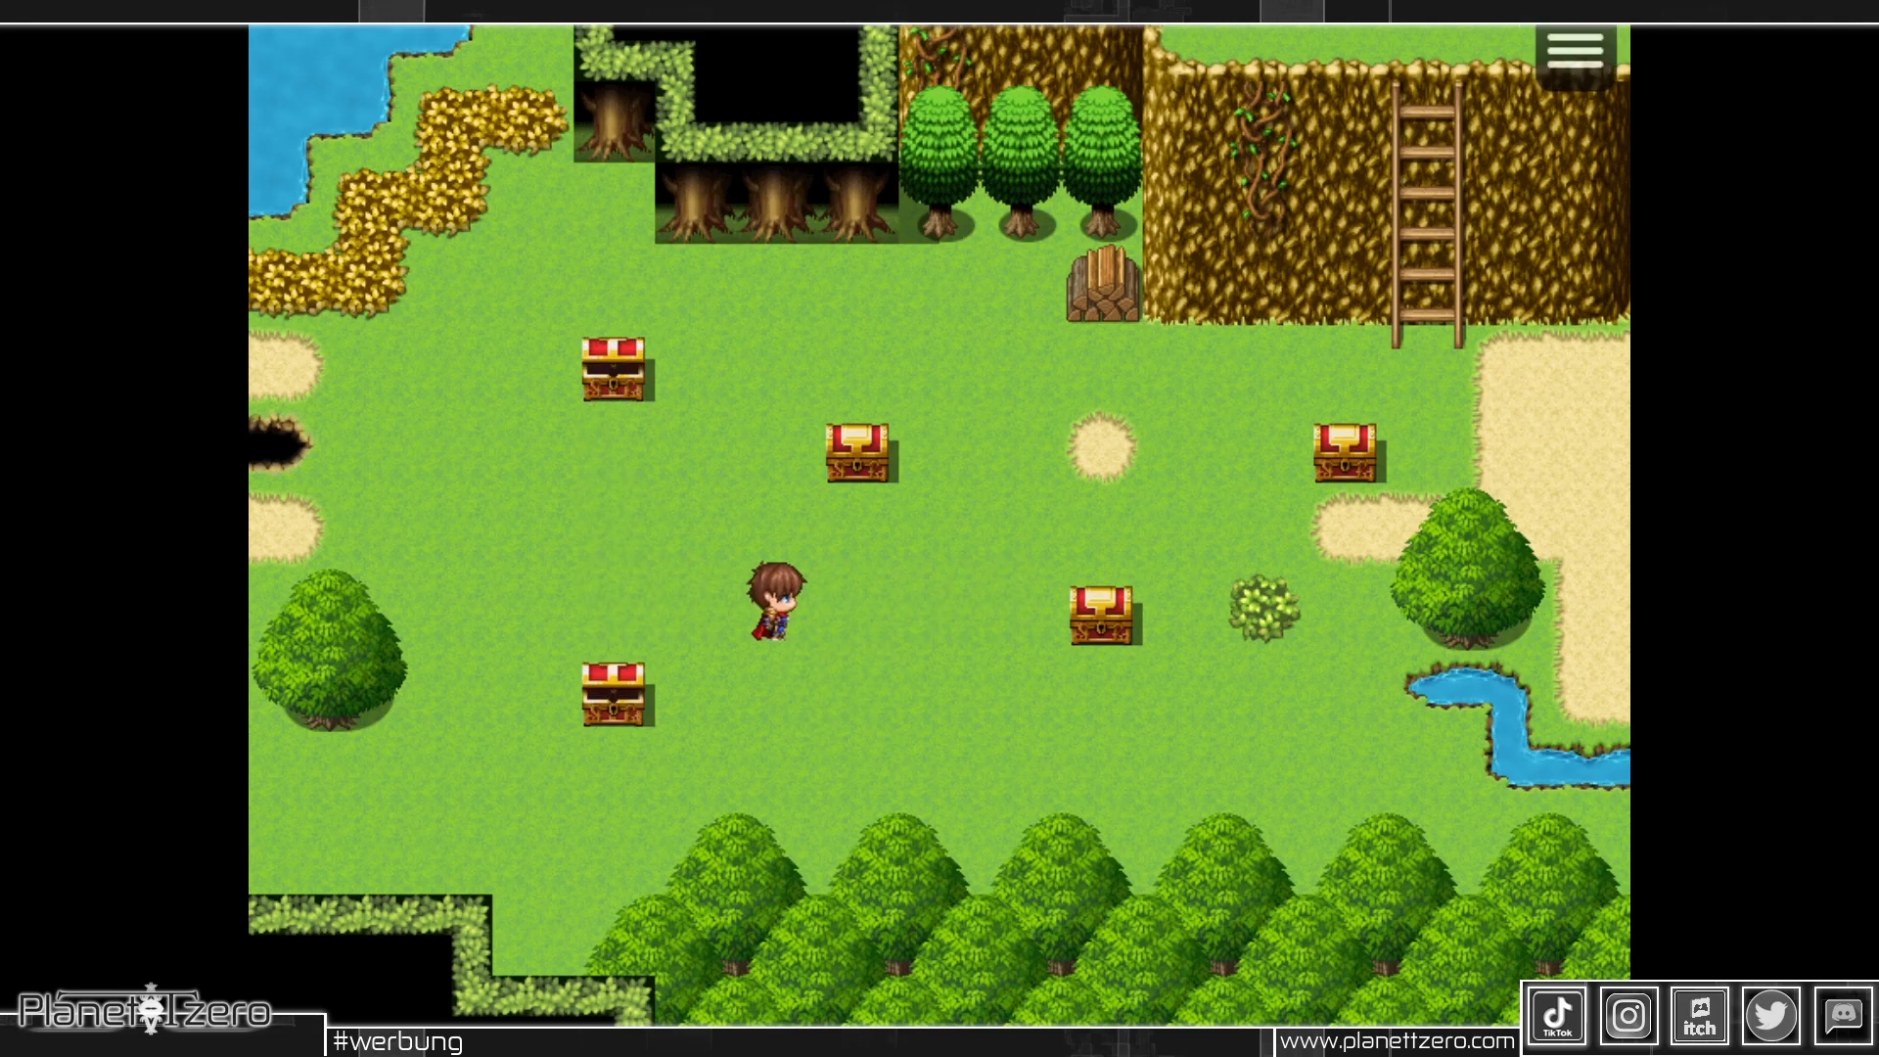
pyautogui.press('Right')
pyautogui.press('Return')
pyautogui.press('Left')
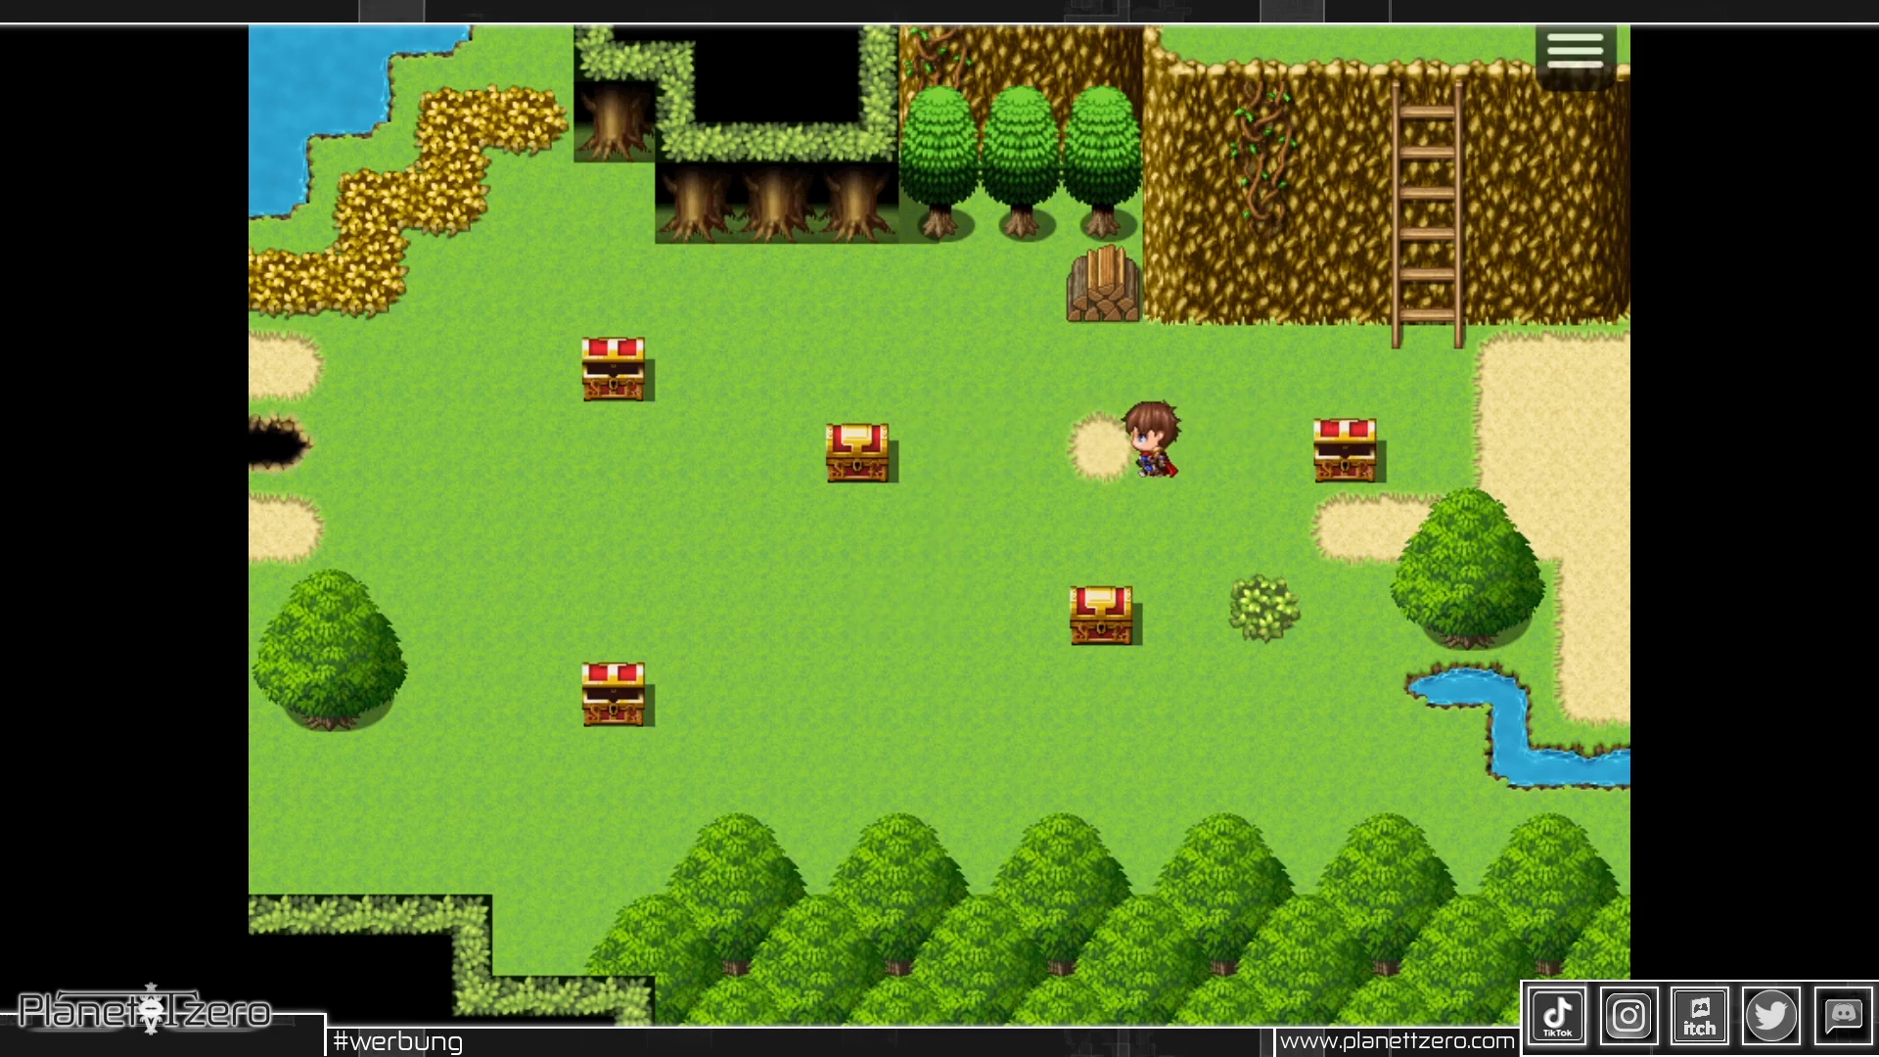
# Finish the chest sequence by opening the centre chest and the lower-right chest
pyautogui.press('Down')
pyautogui.press('Right')
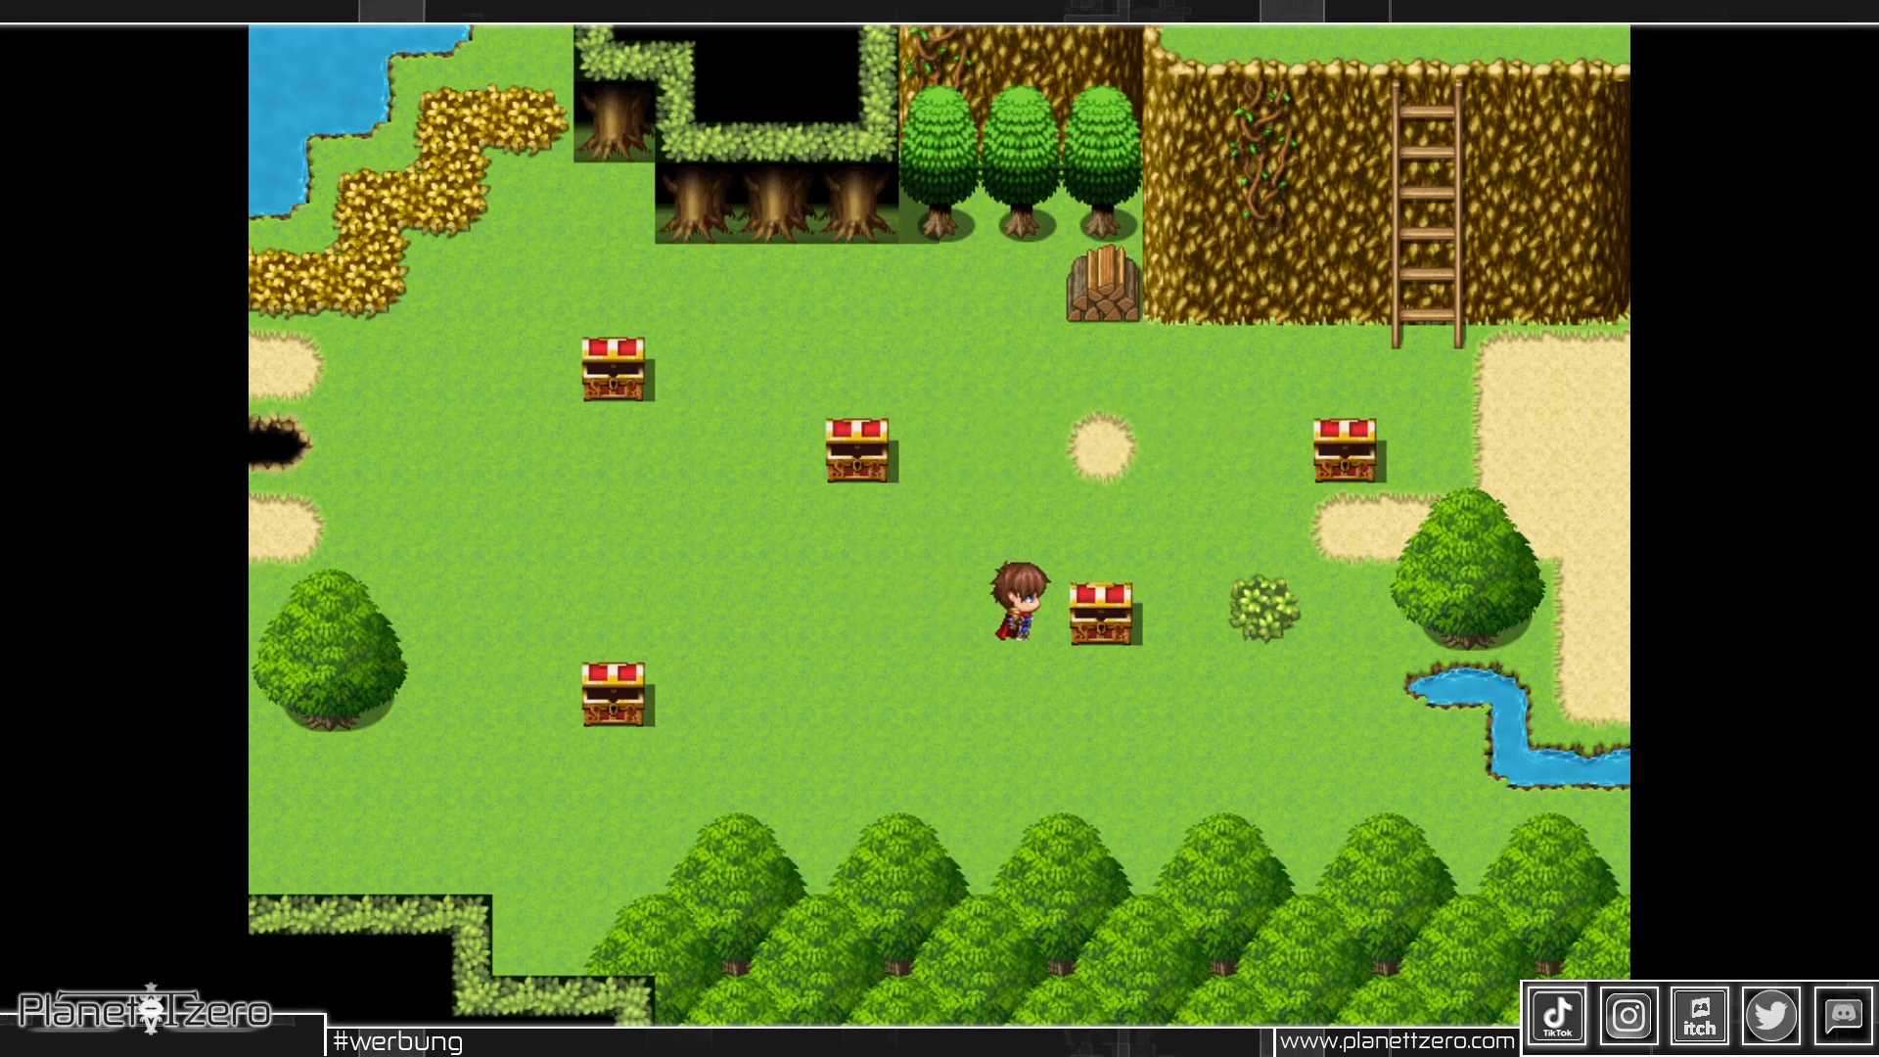
pyautogui.press('Return')
pyautogui.press('Return')
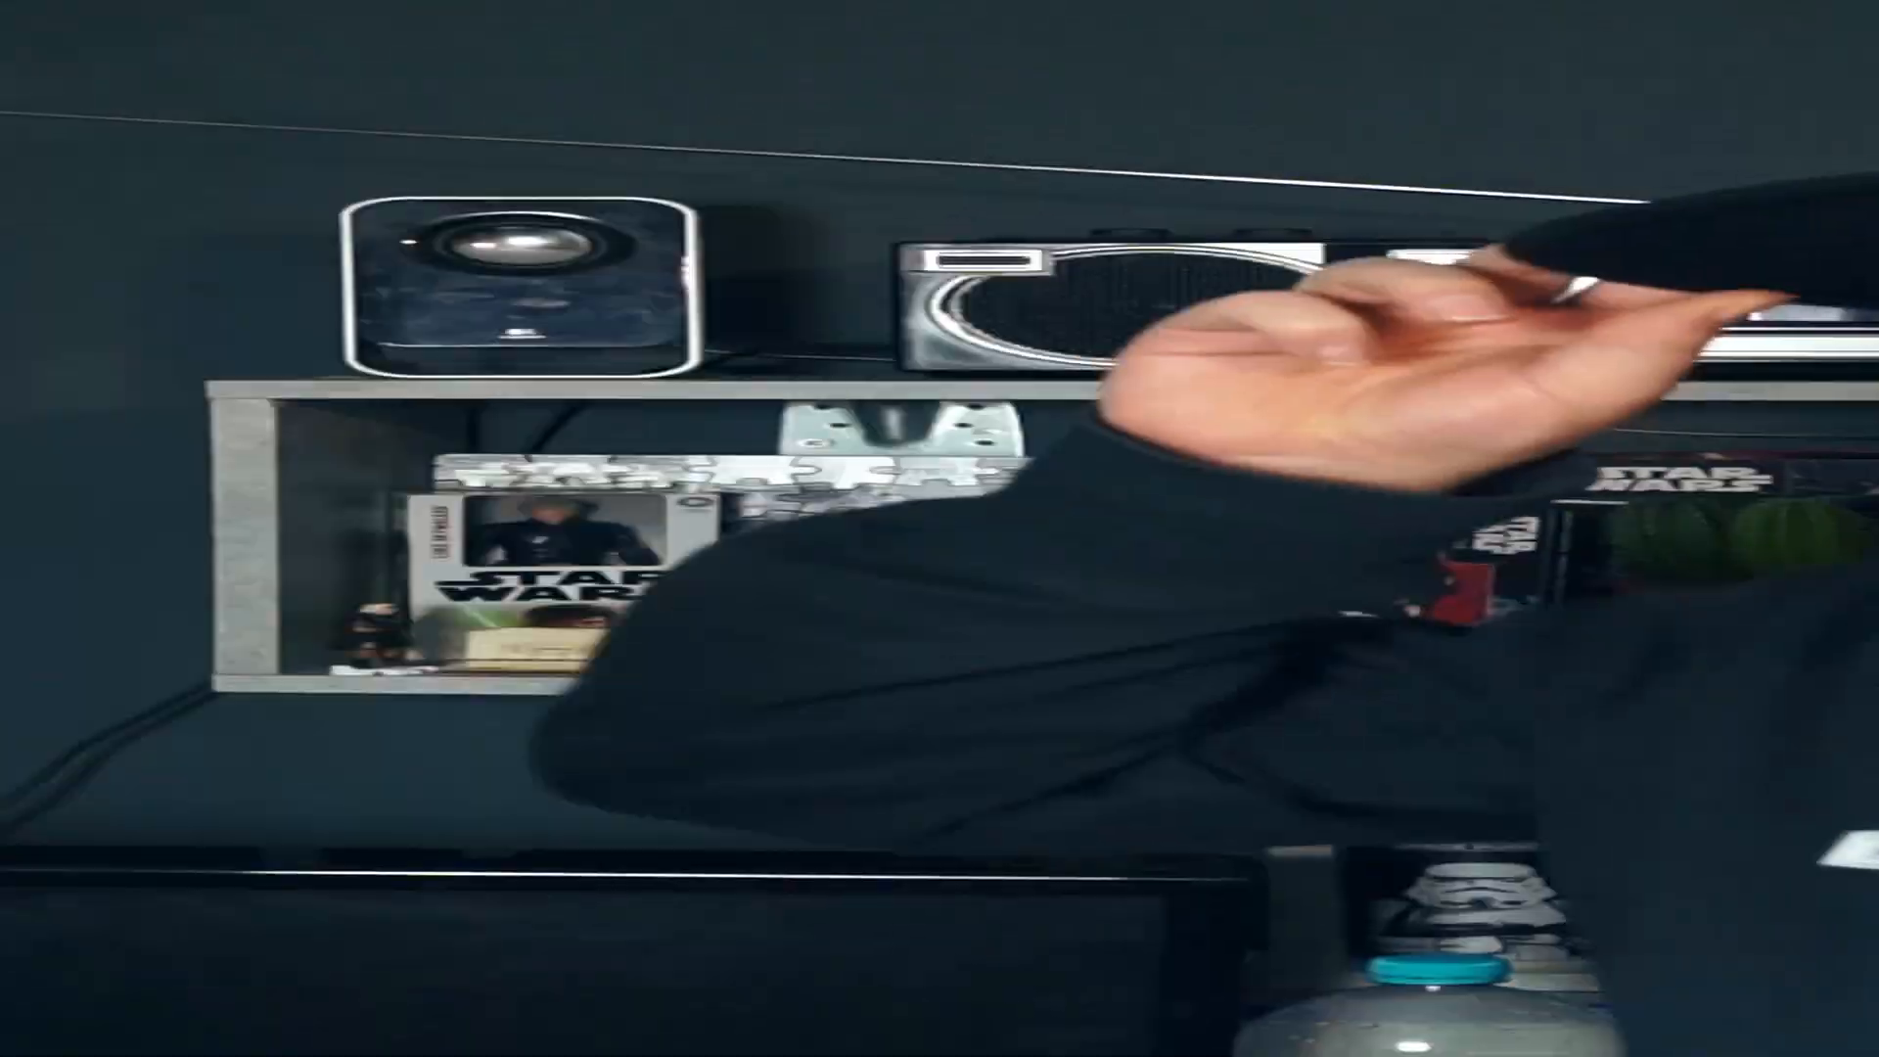